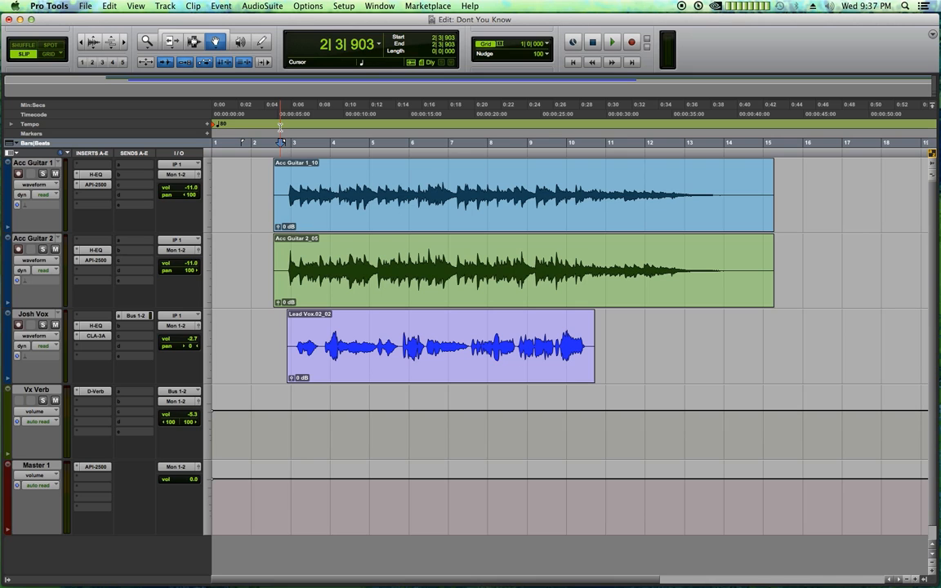
Play the full mix from just before bar 3 into bar 12
{"action": "key", "text": "space"}
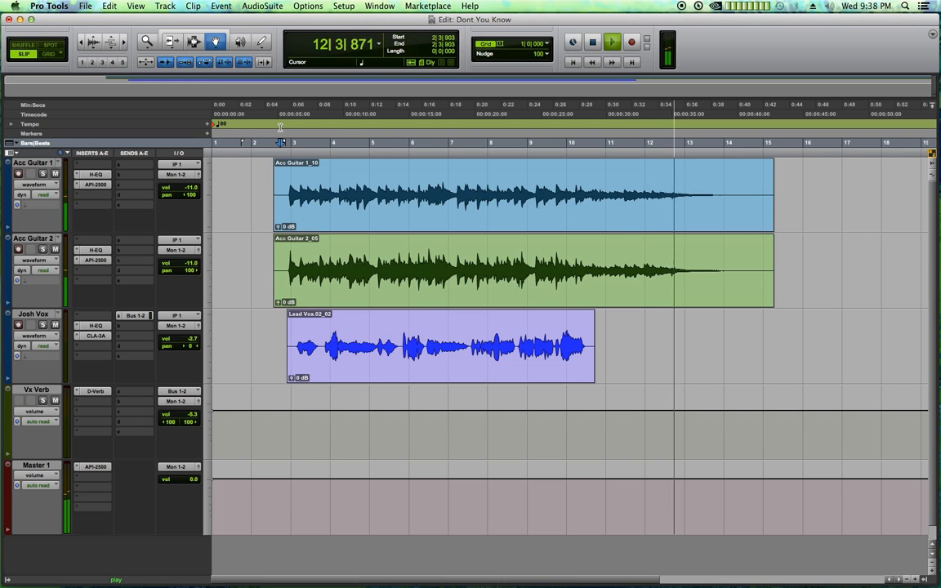
{"action": "key", "text": "space"}
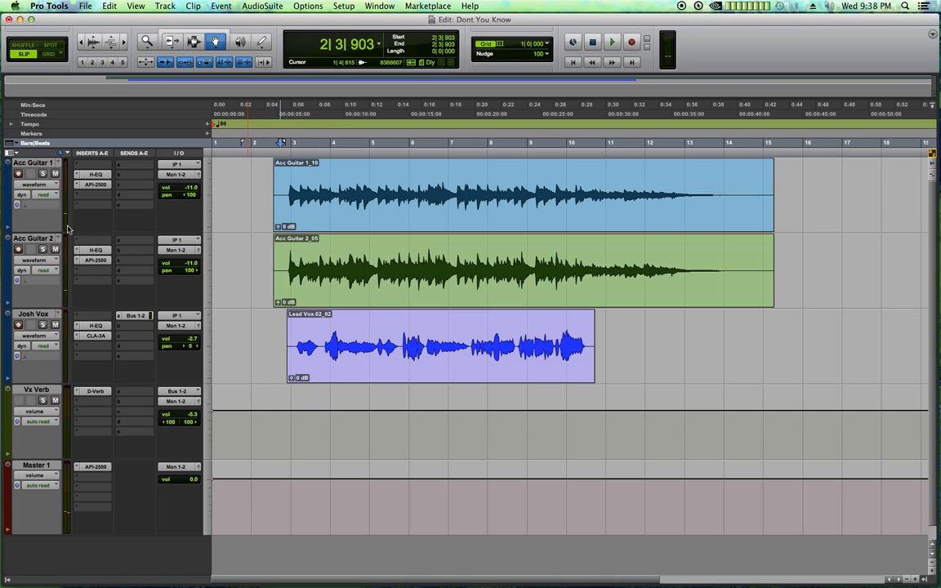
Solo the Acc Guitar 1 and Acc Guitar 2 tracks and audition short passages around bar 10
{"action": "left_click", "coordinate": [42, 174]}
{"action": "left_click", "coordinate": [45, 250]}
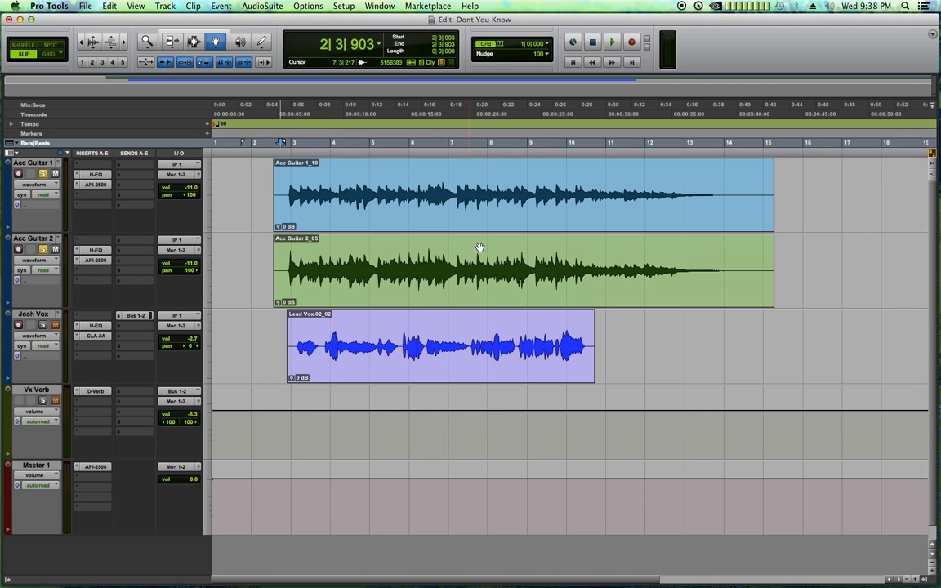
{"action": "left_click", "coordinate": [581, 142]}
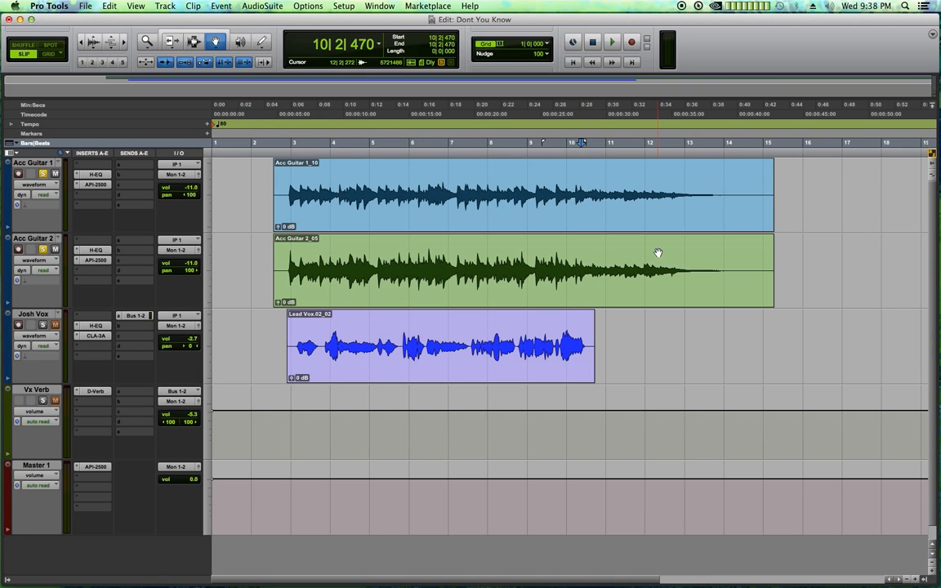
{"action": "key", "text": "t"}
{"action": "key", "text": "t"}
{"action": "key", "text": "t"}
{"action": "left_click", "coordinate": [553, 141]}
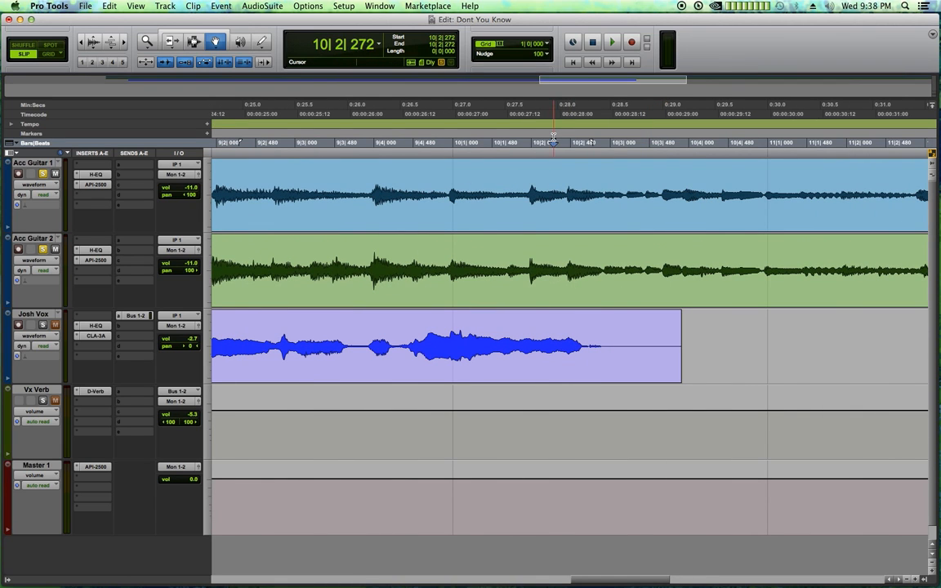
{"action": "key", "text": "space"}
{"action": "key", "text": "space"}
{"action": "left_click_drag", "start_coordinate": [653, 123], "coordinate": [708, 125]}
{"action": "key", "text": "space"}
{"action": "key", "text": "space"}
{"action": "left_click", "coordinate": [637, 122]}
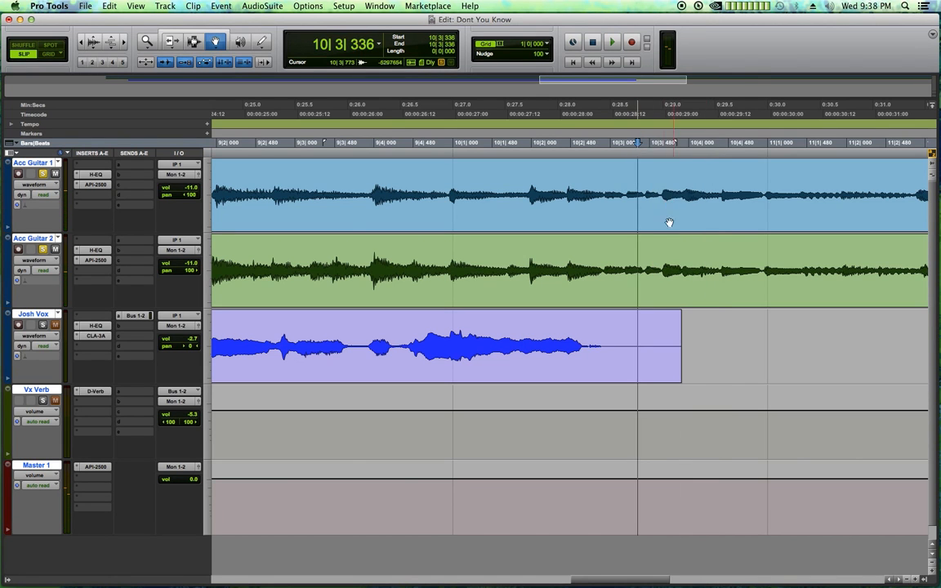
Move the lead vocal track to the first position in the track order, with Vx Verb directly beneath it
{"action": "key", "text": "r"}
{"action": "key", "text": "r"}
{"action": "key", "text": "r"}
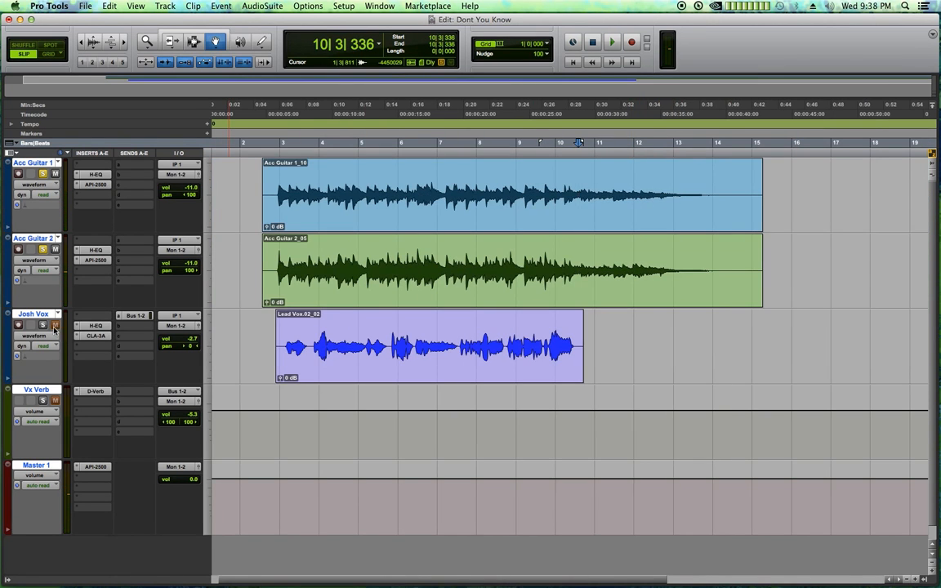
{"action": "left_click_drag", "start_coordinate": [44, 316], "coordinate": [36, 167]}
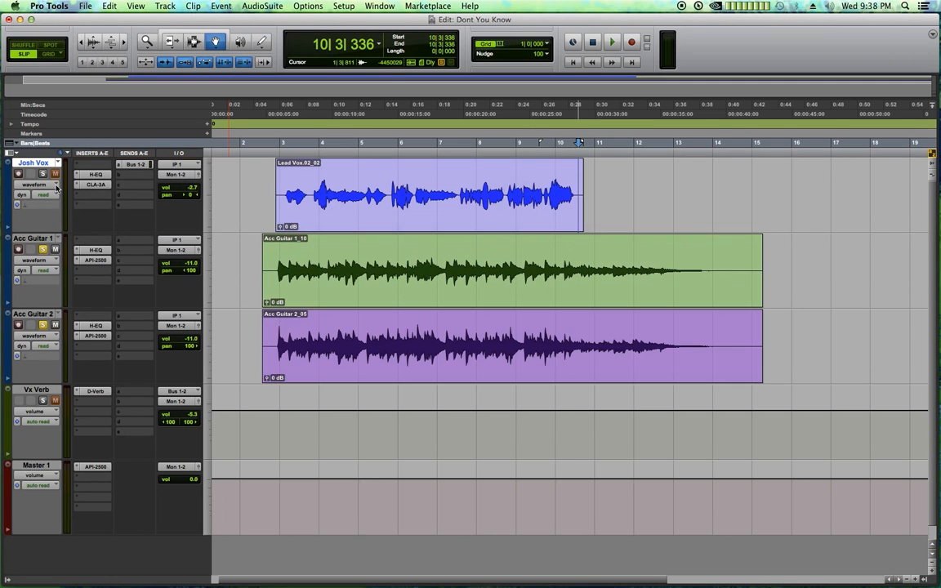
{"action": "left_click_drag", "start_coordinate": [43, 390], "coordinate": [39, 232]}
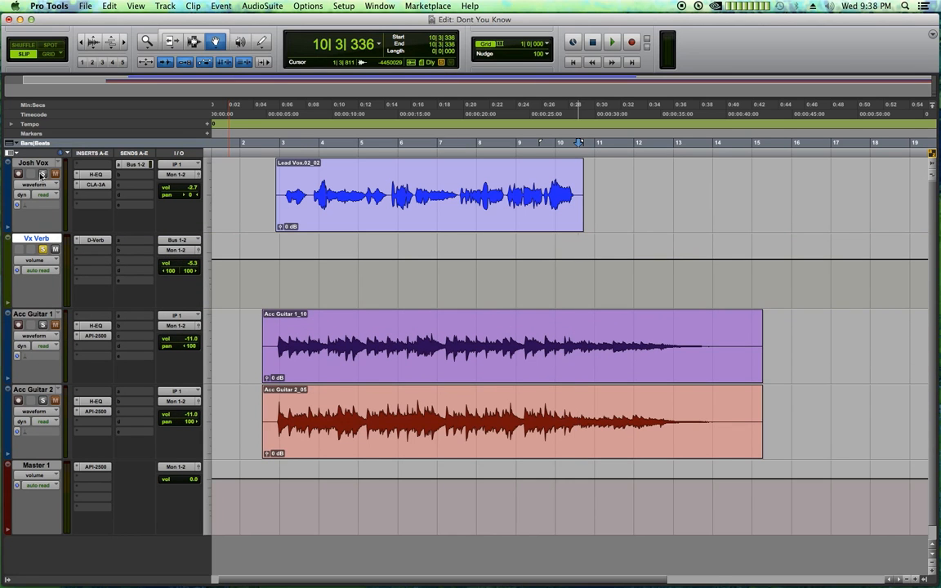
Solo the lead vocal and Vx Verb tracks and play the vocal from bar 2 beat 4 into bar 10
{"action": "left_click", "coordinate": [276, 123]}
{"action": "key", "text": "t"}
{"action": "key", "text": "t"}
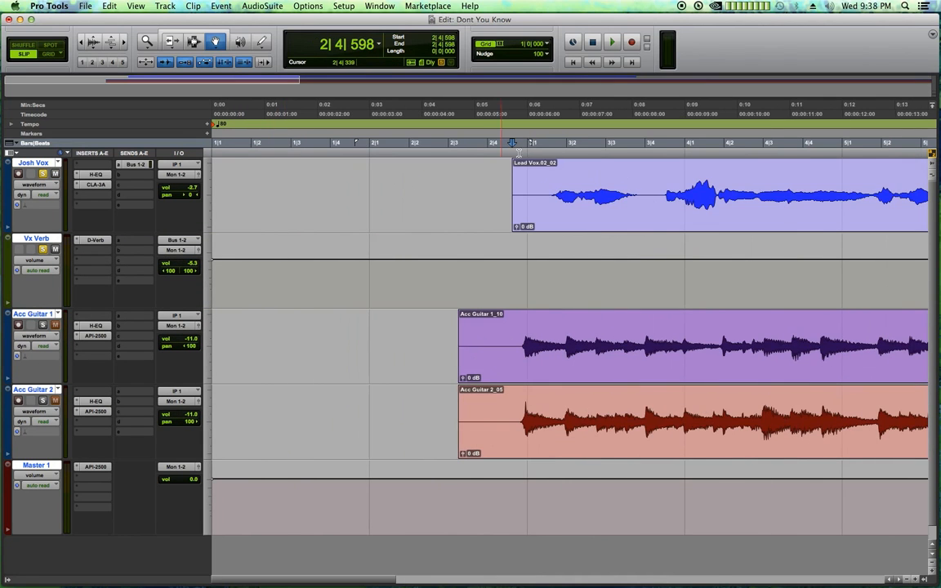
{"action": "left_click", "coordinate": [523, 122]}
{"action": "key", "text": "space"}
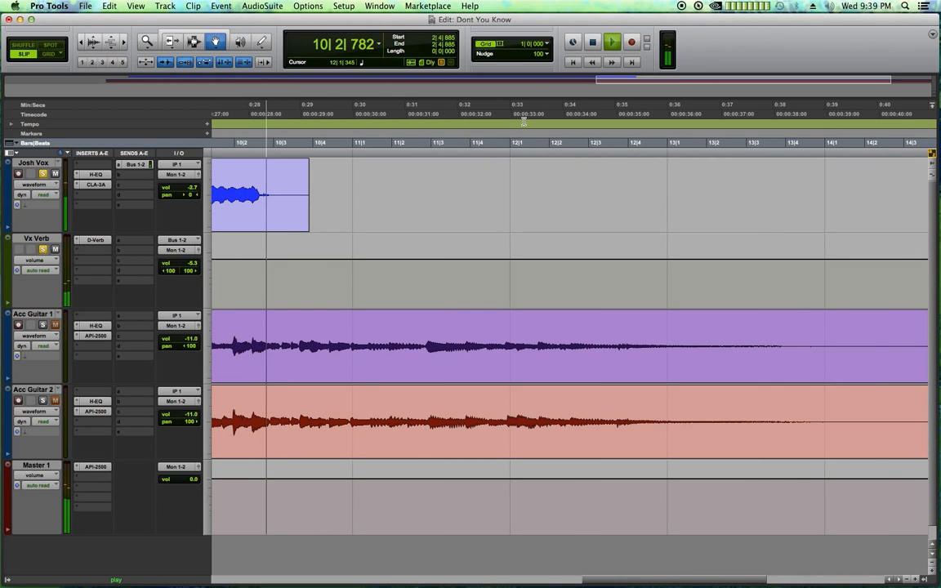
{"action": "key", "text": "space"}
Select the passage from 3|4|417 to 4|2|668 and play that part of the soloed vocal
{"action": "key", "text": "r"}
{"action": "key", "text": "r"}
{"action": "key", "text": "r"}
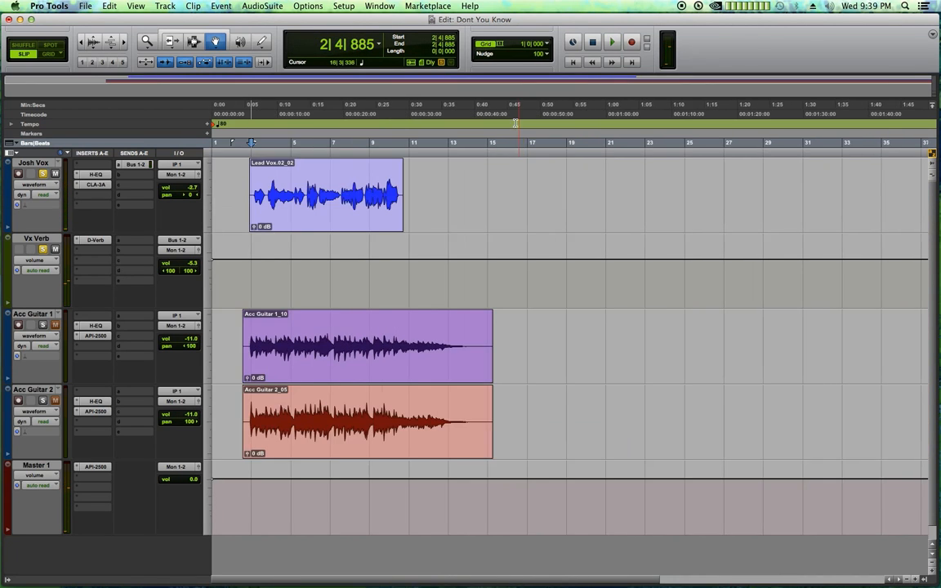
{"action": "left_click", "coordinate": [302, 123]}
{"action": "key", "text": "t"}
{"action": "key", "text": "t"}
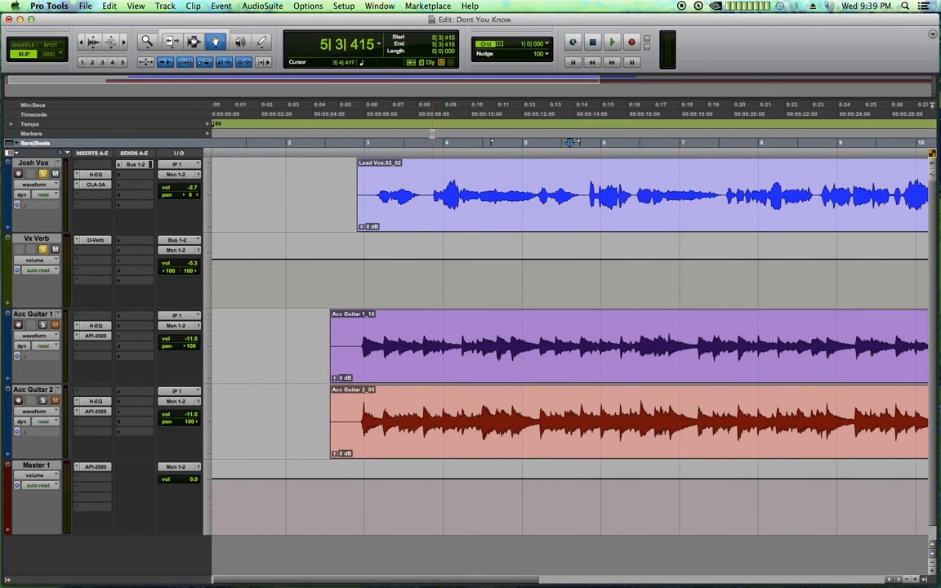
{"action": "key", "text": "t"}
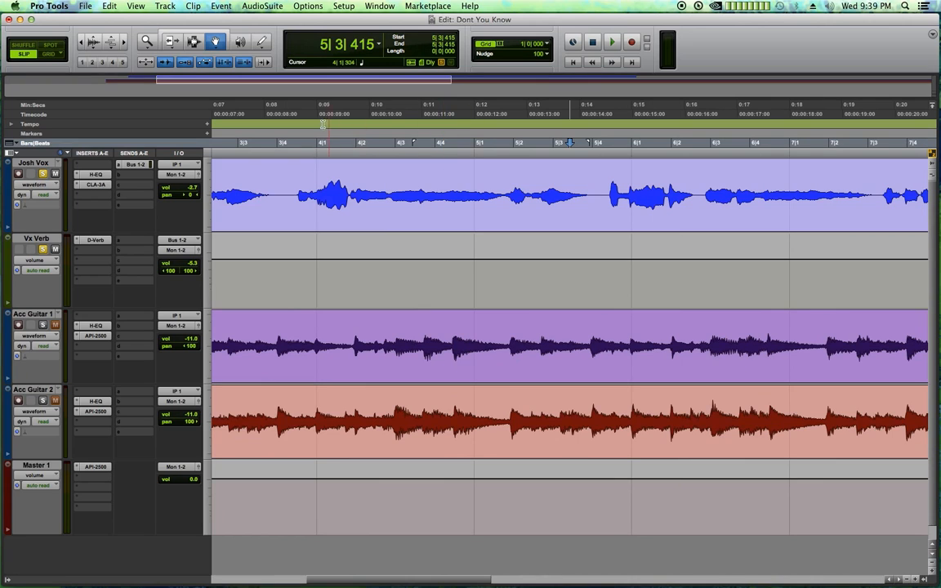
{"action": "left_click_drag", "start_coordinate": [293, 115], "coordinate": [380, 182]}
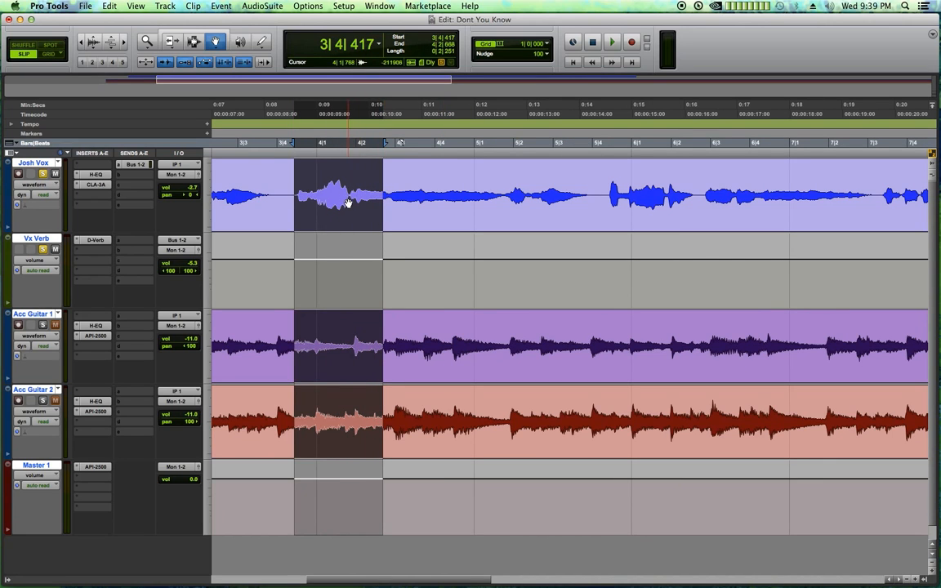
{"action": "key", "text": "space"}
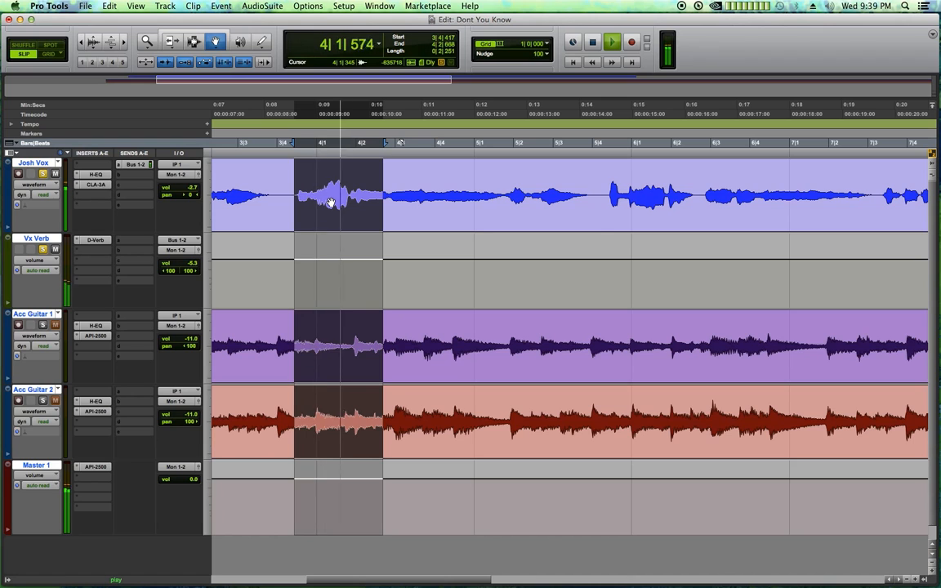
{"action": "key", "text": "space"}
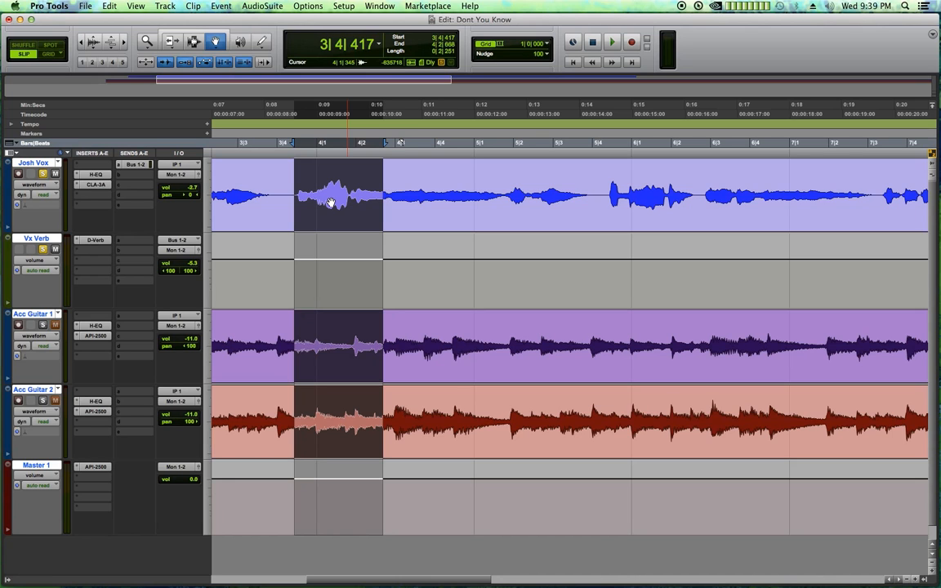
Audition the vocal from 8|4|073, and mark and play the passage from 8|4|428 to 9|2|624
{"action": "key", "text": "r"}
{"action": "key", "text": "r"}
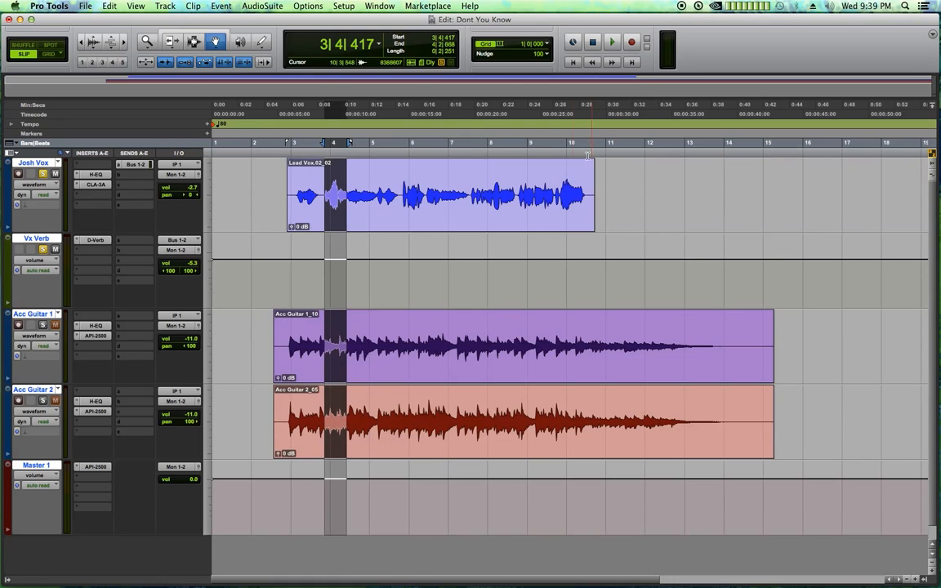
{"action": "left_click", "coordinate": [503, 137]}
{"action": "key", "text": "t"}
{"action": "key", "text": "t"}
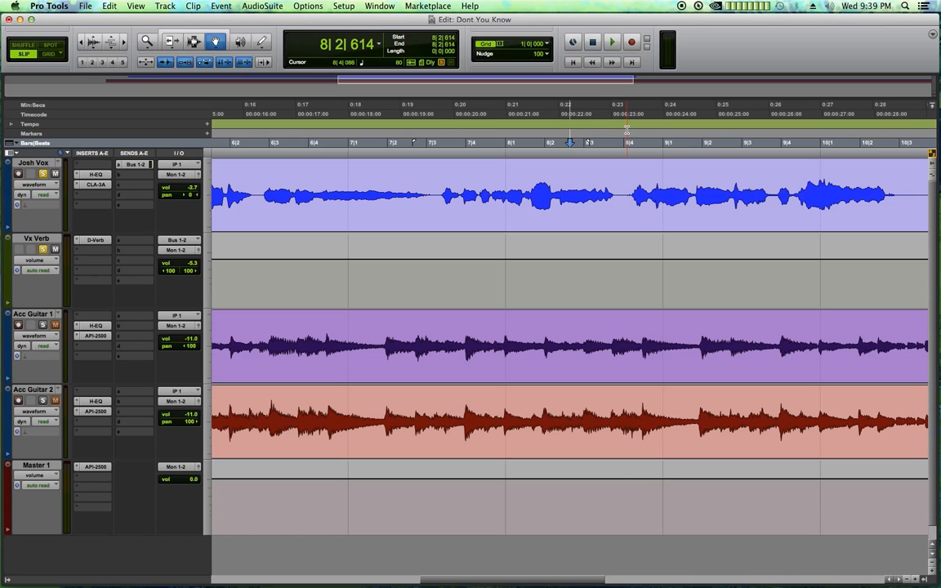
{"action": "key", "text": "space"}
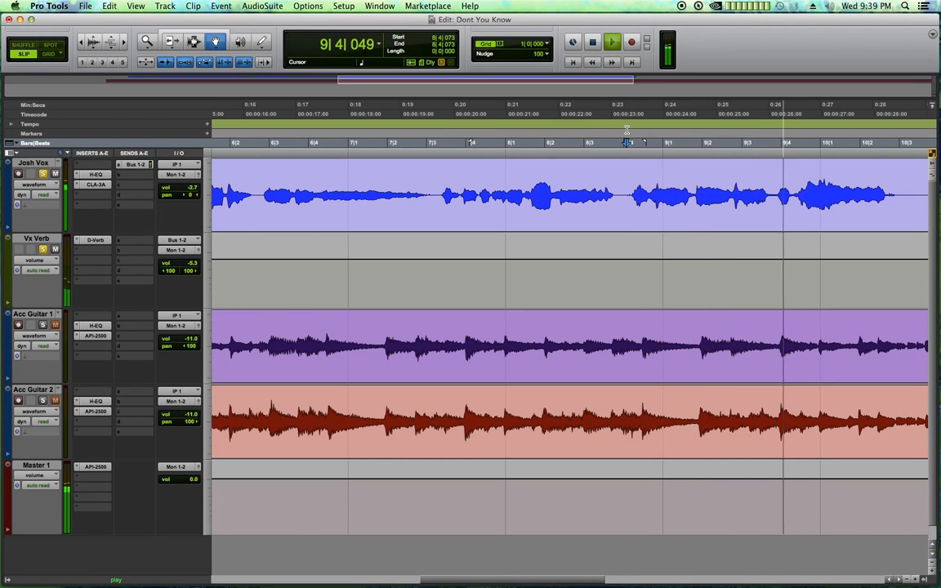
{"action": "key", "text": "space"}
{"action": "left_click_drag", "start_coordinate": [644, 125], "coordinate": [727, 121]}
{"action": "key", "text": "space"}
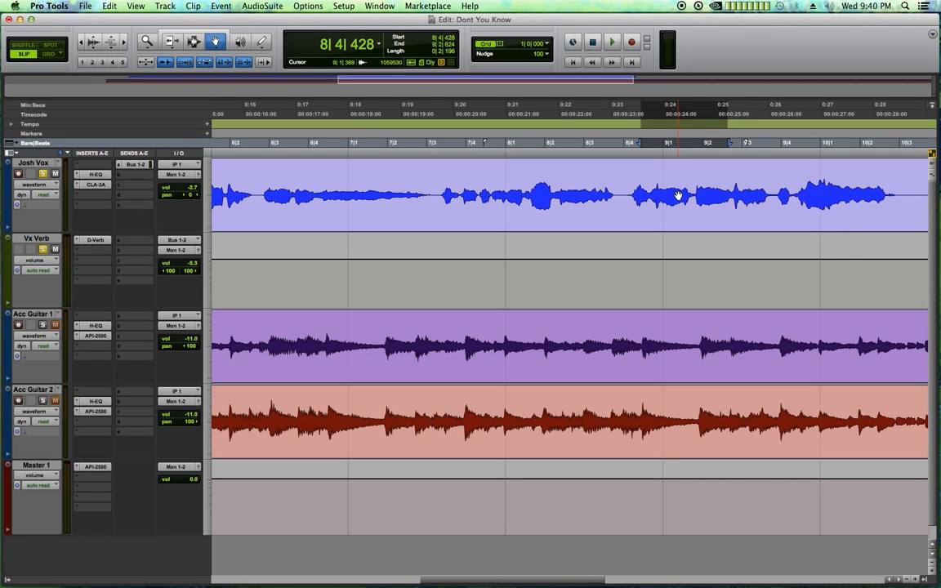
Place the playback position at 2|4|107 and view the lead vocal's H-EQ and CLA-3A inserts, closing each one
{"action": "key", "text": "r"}
{"action": "key", "text": "r"}
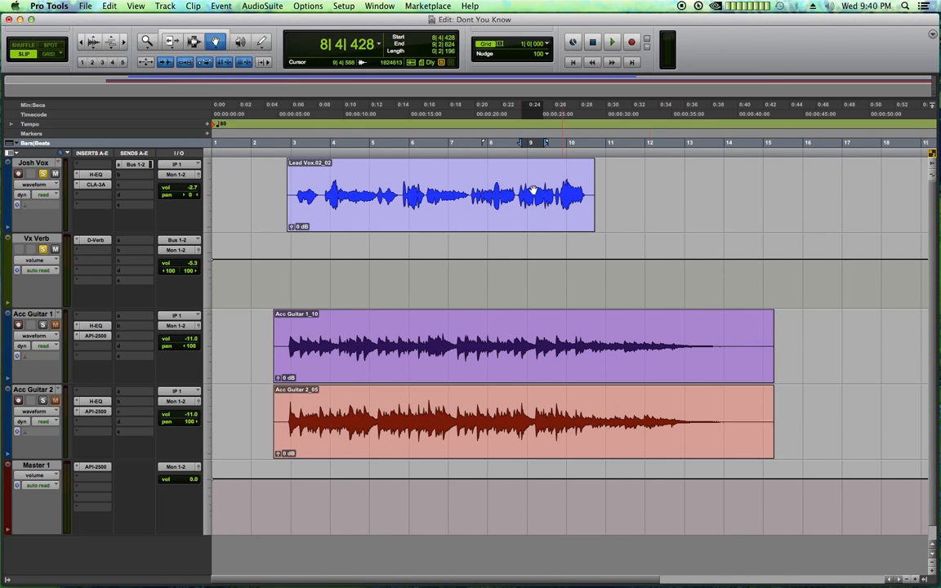
{"action": "left_click", "coordinate": [282, 133]}
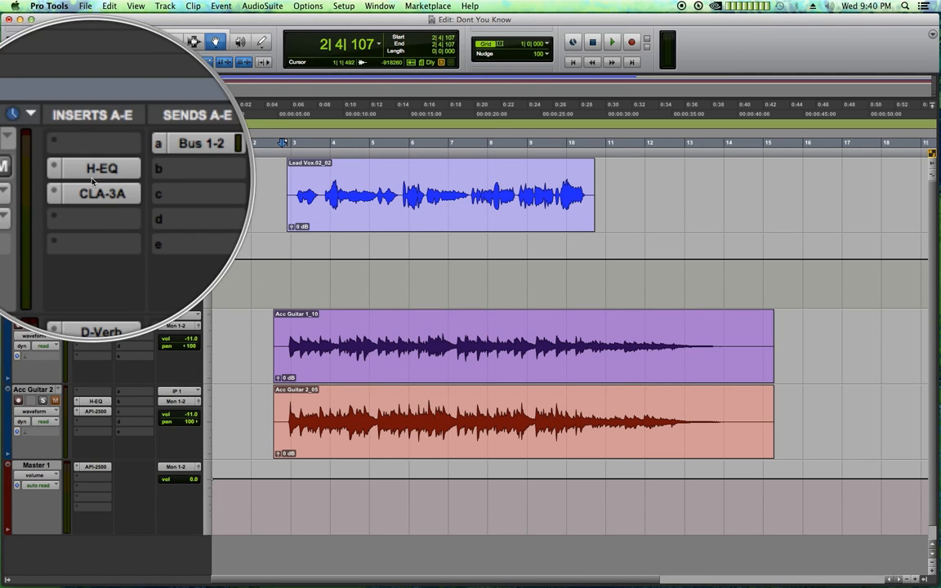
{"action": "left_click", "coordinate": [94, 175]}
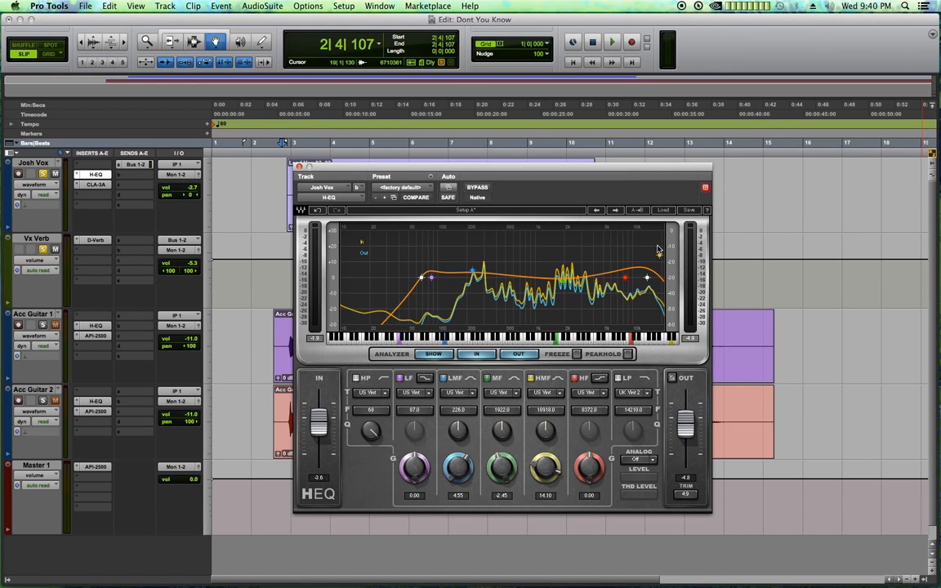
{"action": "left_click", "coordinate": [299, 166]}
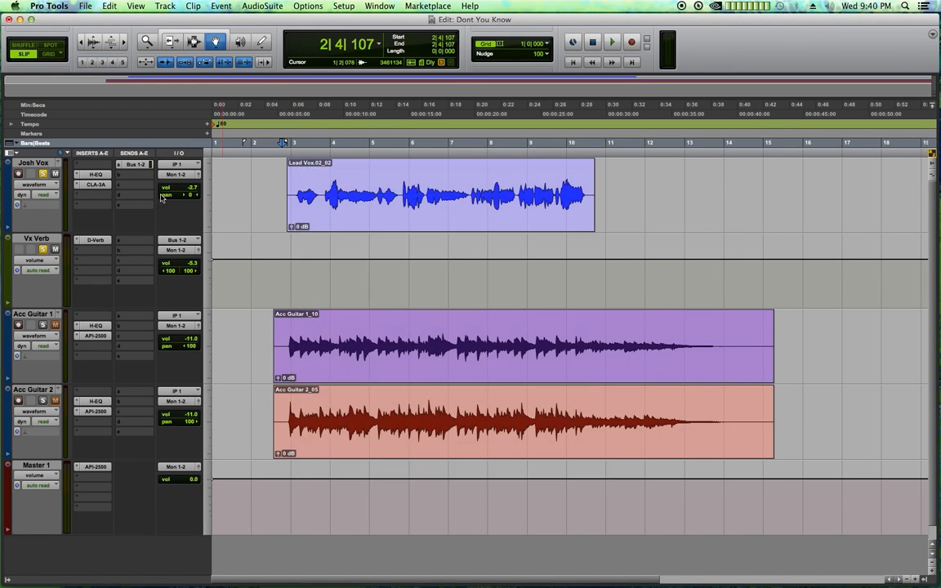
{"action": "left_click", "coordinate": [98, 185]}
{"action": "left_click", "coordinate": [299, 167]}
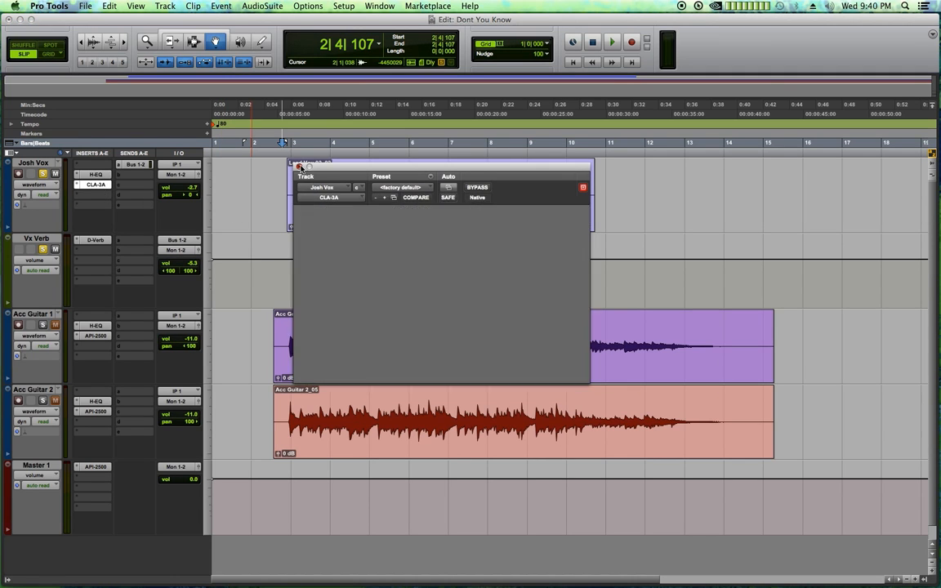
{"action": "left_click", "coordinate": [97, 168]}
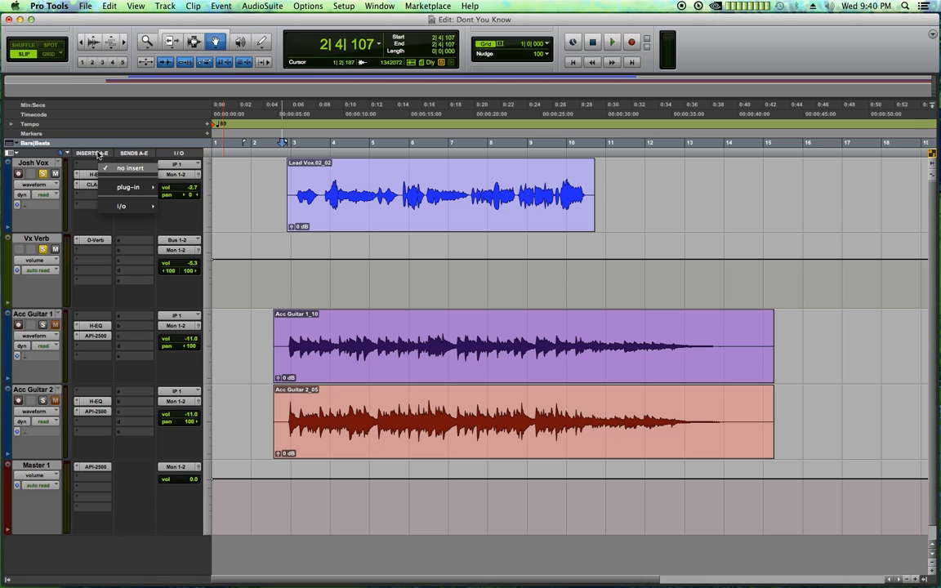
{"action": "left_click", "coordinate": [101, 144]}
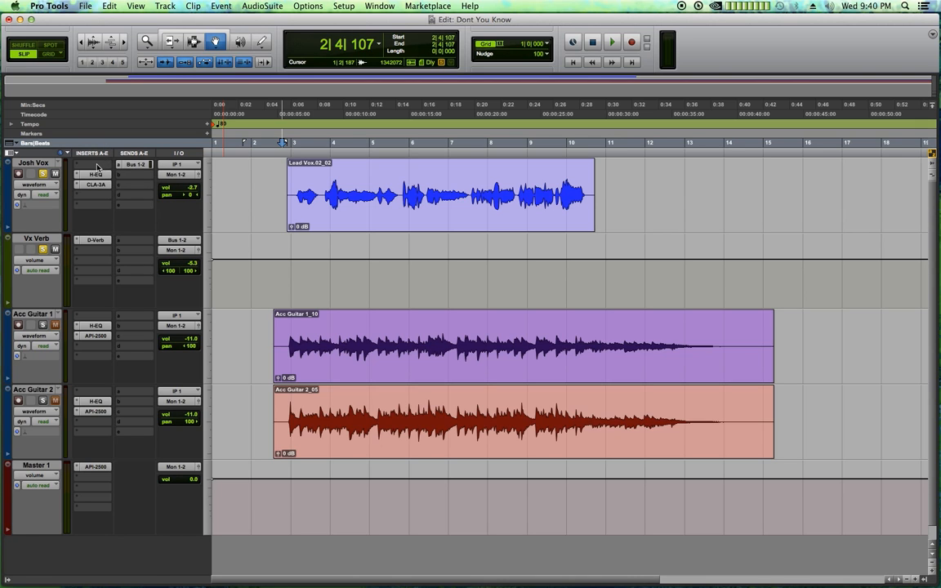
{"action": "left_click", "coordinate": [98, 168]}
{"action": "left_click", "coordinate": [121, 145]}
Insert the Celemony Melodyne (mono) plug-in in the first insert slot of the lead vocal track
{"action": "left_click", "coordinate": [107, 167]}
{"action": "mouse_move", "coordinate": [134, 193]}
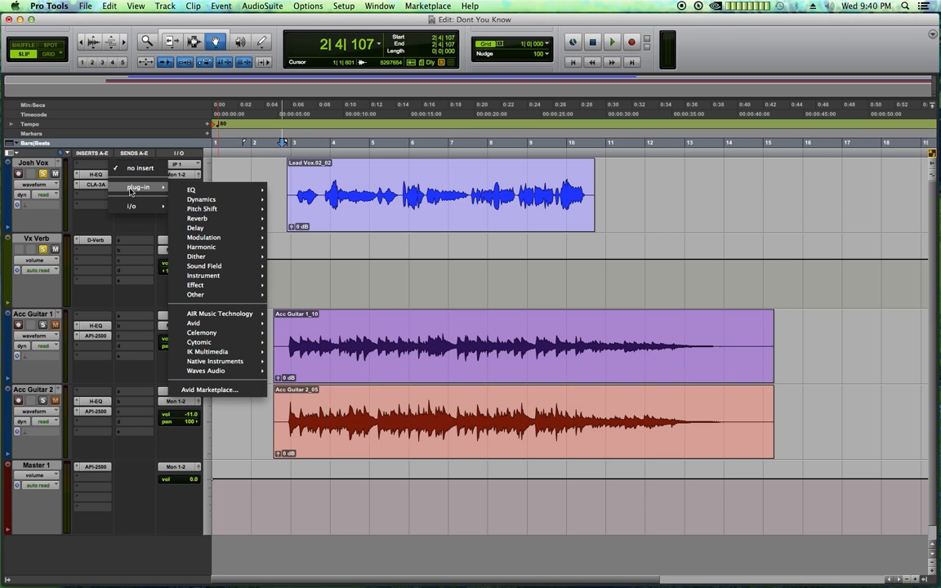
{"action": "mouse_move", "coordinate": [232, 332]}
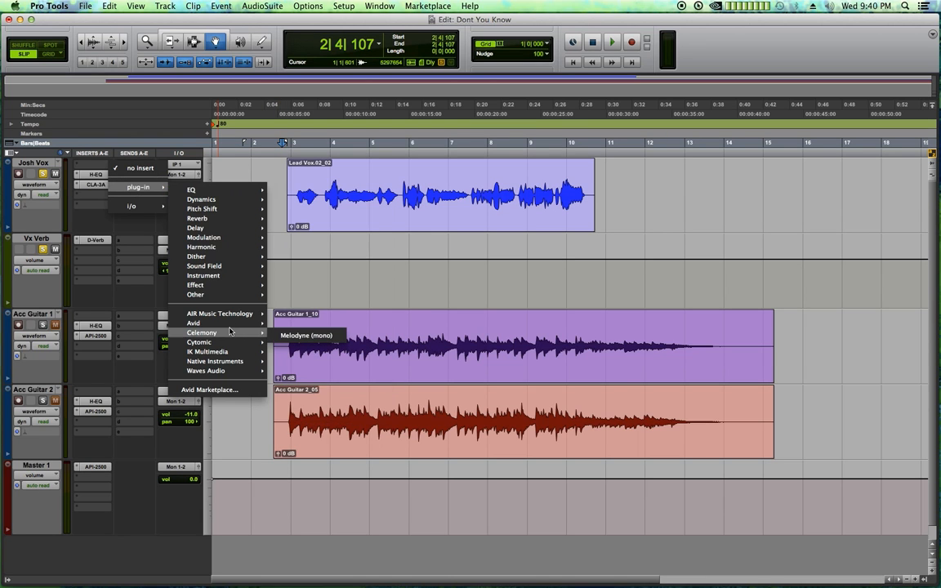
{"action": "left_click", "coordinate": [284, 336]}
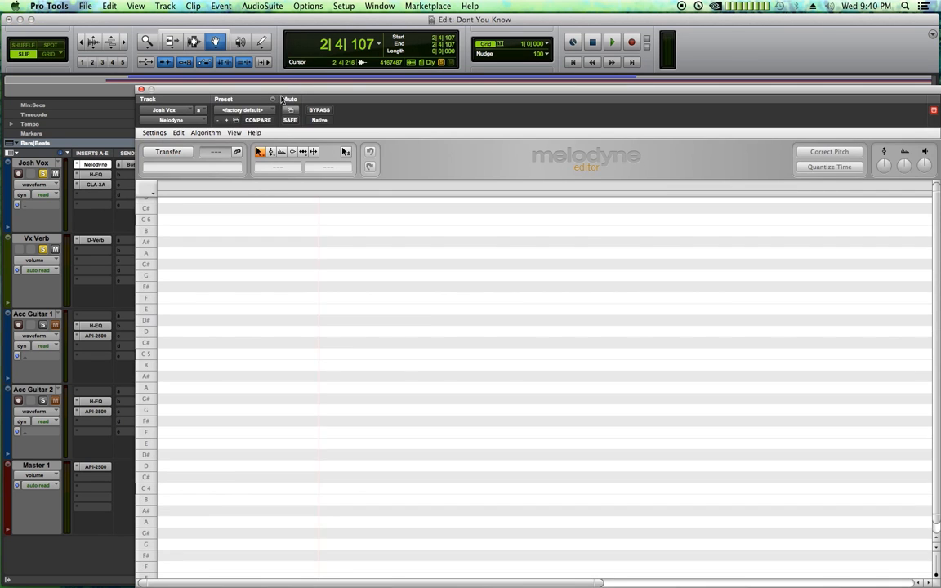
Select the Lead Vox.02_02 clip and transfer its audio into Melodyne by playing it through, stopping after the clip ends
{"action": "left_click_drag", "start_coordinate": [276, 95], "coordinate": [221, 262]}
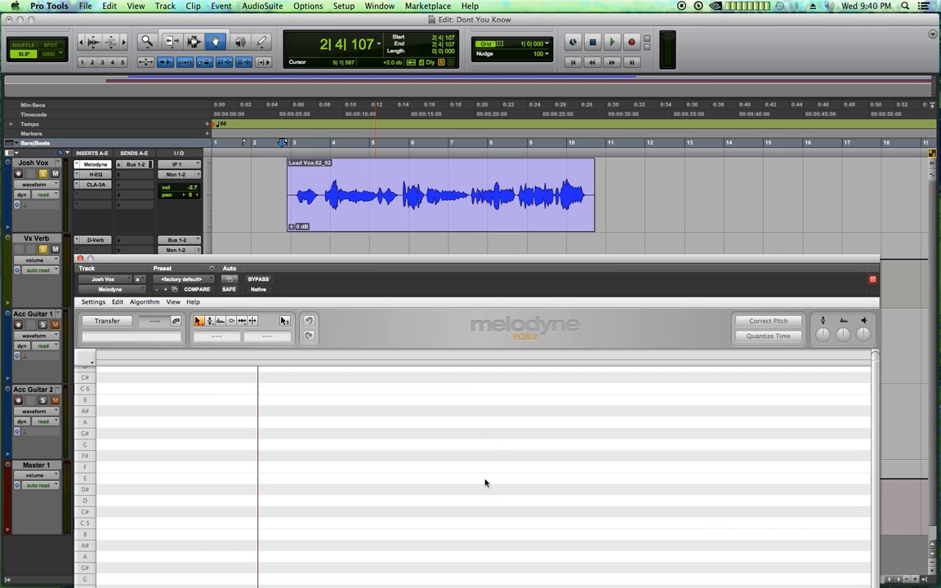
{"action": "left_click", "coordinate": [503, 207]}
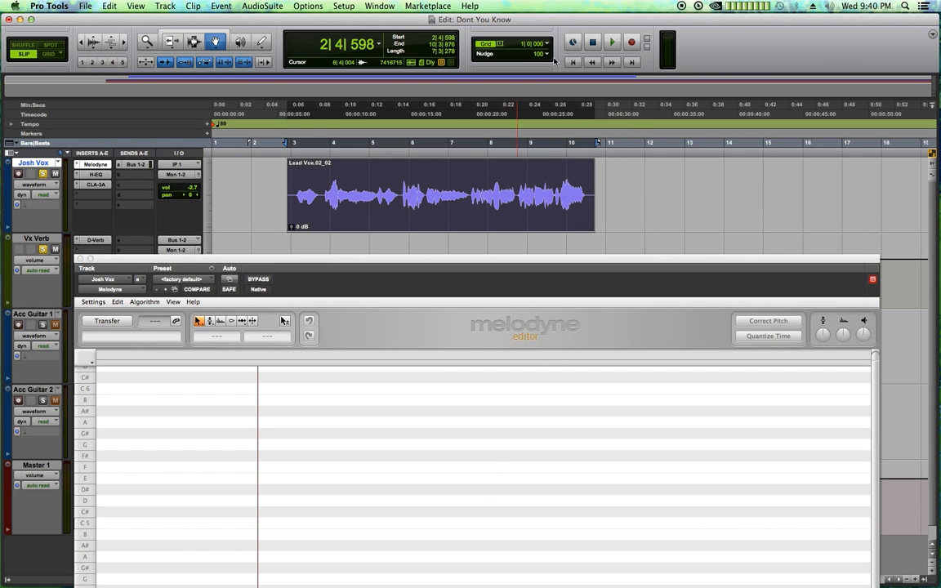
{"action": "left_click_drag", "start_coordinate": [482, 264], "coordinate": [487, 74]}
{"action": "left_click", "coordinate": [122, 133]}
{"action": "left_click_drag", "start_coordinate": [292, 76], "coordinate": [271, 24]}
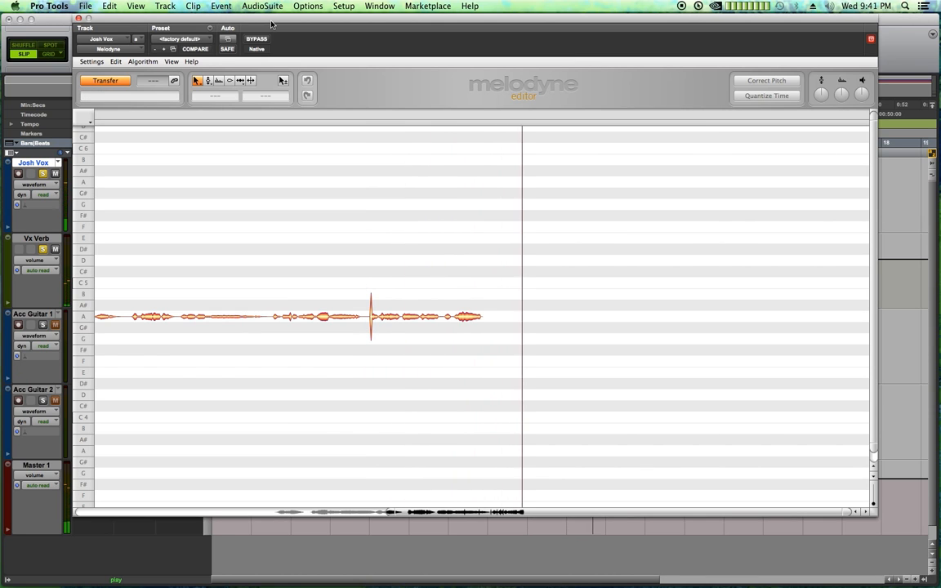
{"action": "key", "text": "space"}
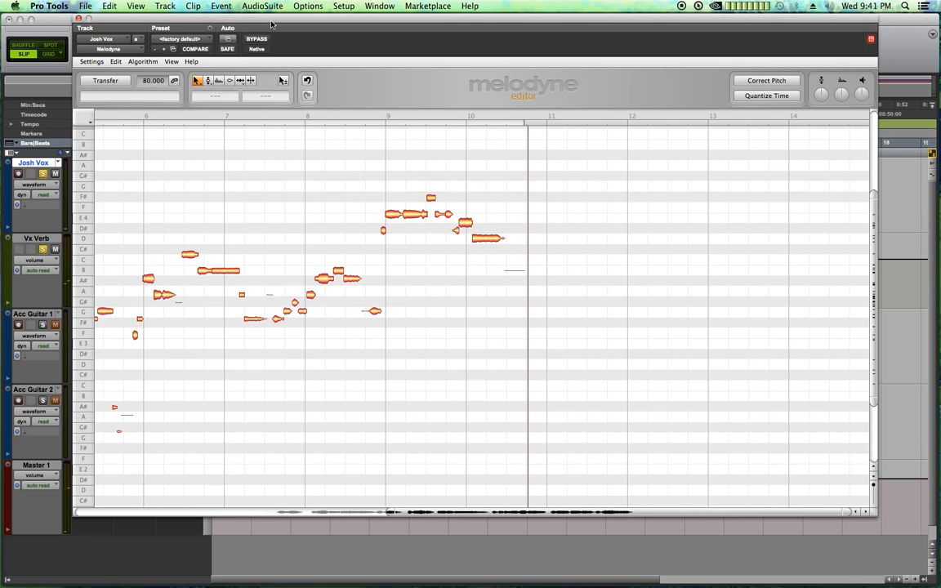
Audition the vocal's opening phrase in bar 3, examining its first rising notes and the noise segments before and after them
{"action": "left_click_drag", "start_coordinate": [589, 512], "coordinate": [398, 506]}
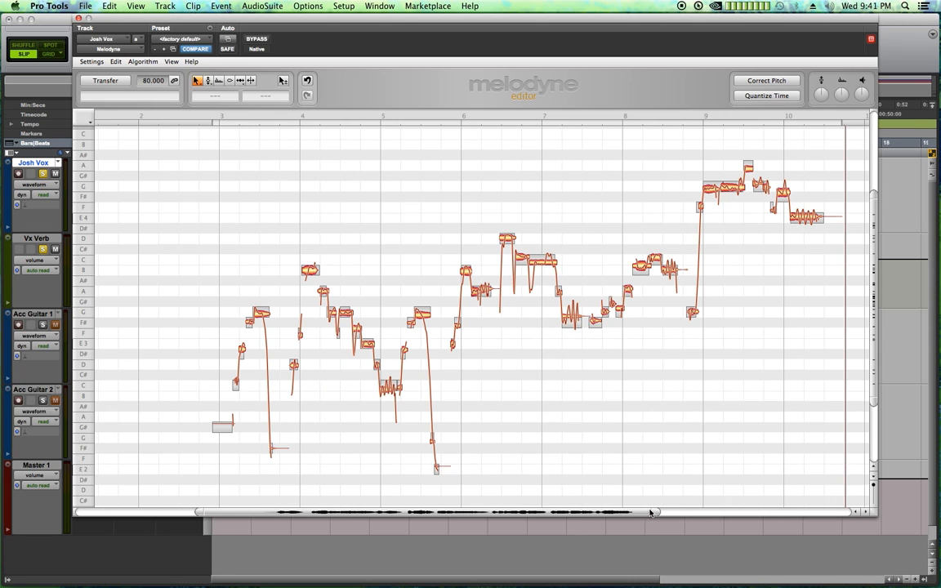
{"action": "left_click_drag", "start_coordinate": [653, 512], "coordinate": [335, 513]}
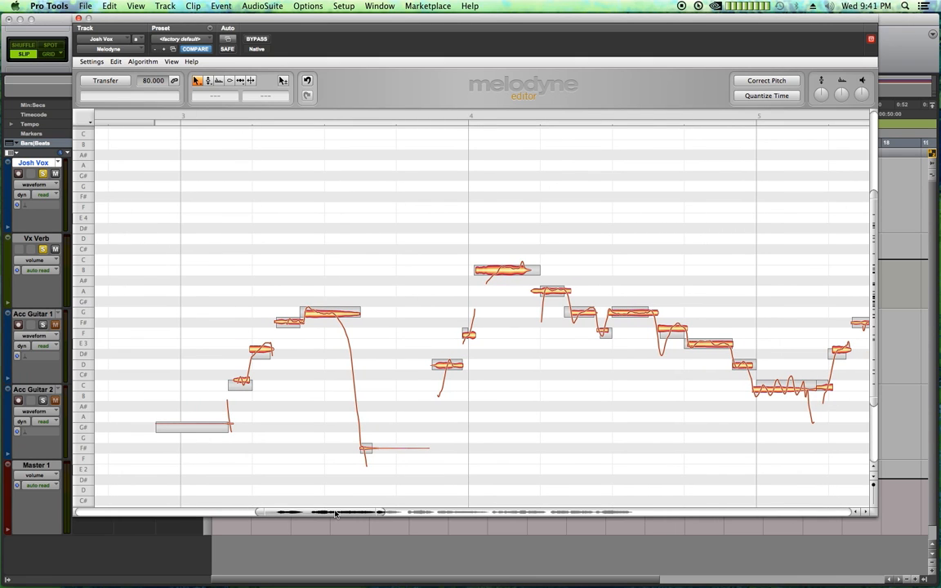
{"action": "left_click_drag", "start_coordinate": [201, 410], "coordinate": [252, 442]}
{"action": "left_click_drag", "start_coordinate": [210, 365], "coordinate": [241, 449]}
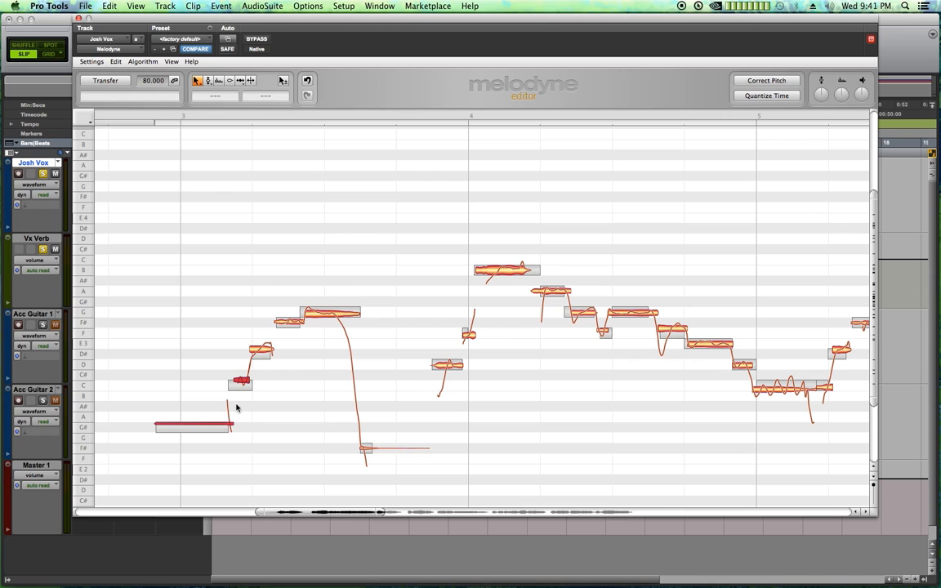
{"action": "left_click_drag", "start_coordinate": [378, 374], "coordinate": [330, 470]}
{"action": "key", "text": "space"}
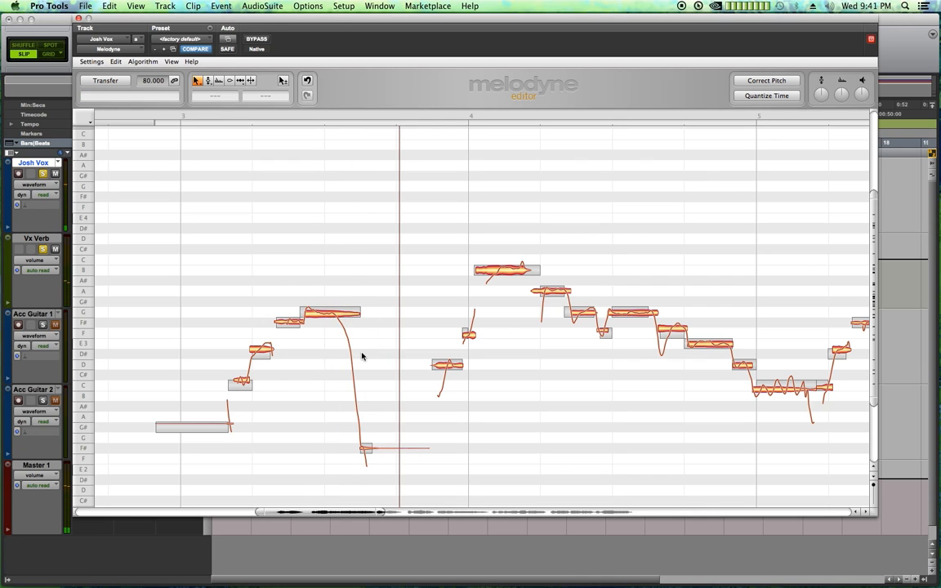
{"action": "left_click_drag", "start_coordinate": [342, 445], "coordinate": [377, 474]}
{"action": "left_click_drag", "start_coordinate": [253, 413], "coordinate": [268, 380]}
{"action": "key", "text": "space"}
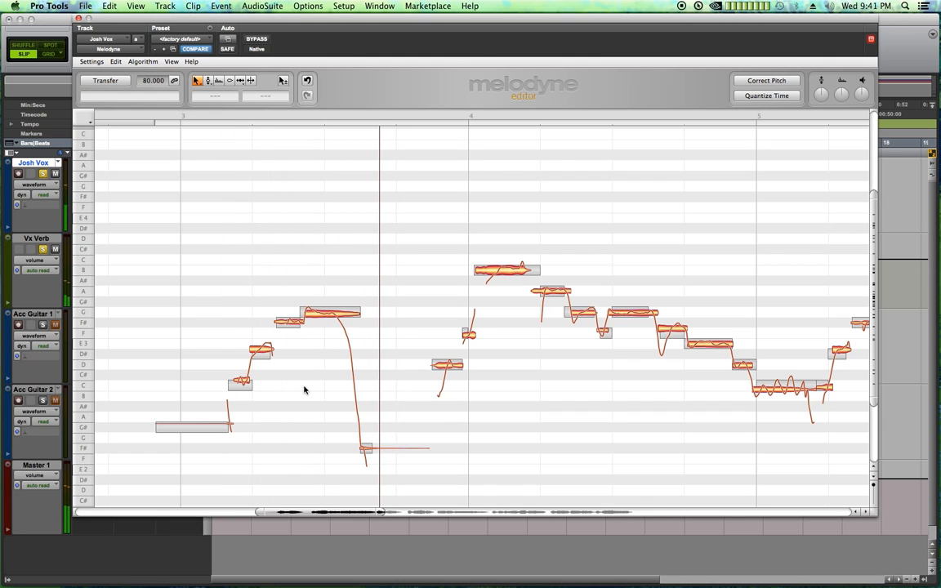
{"action": "left_click_drag", "start_coordinate": [262, 269], "coordinate": [335, 373]}
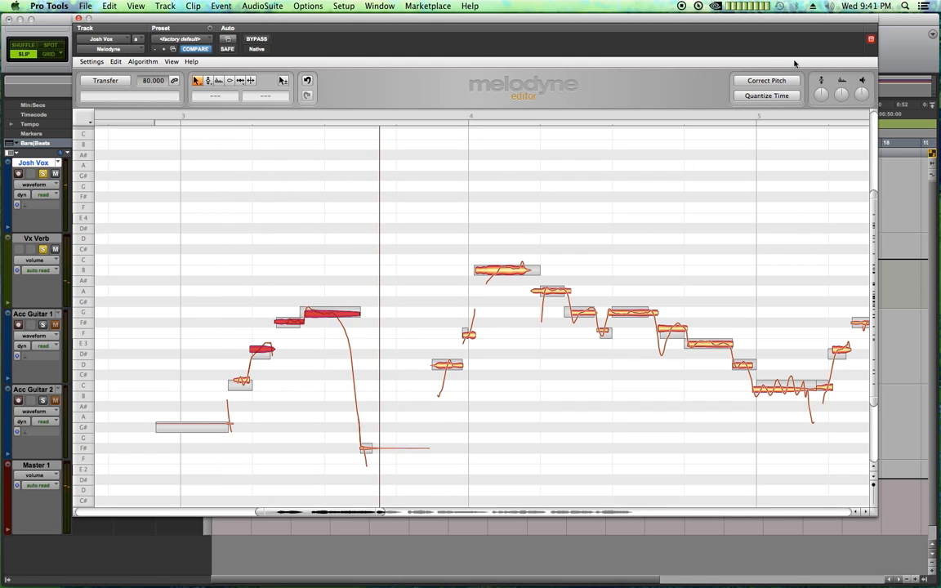
{"action": "left_click", "coordinate": [761, 81]}
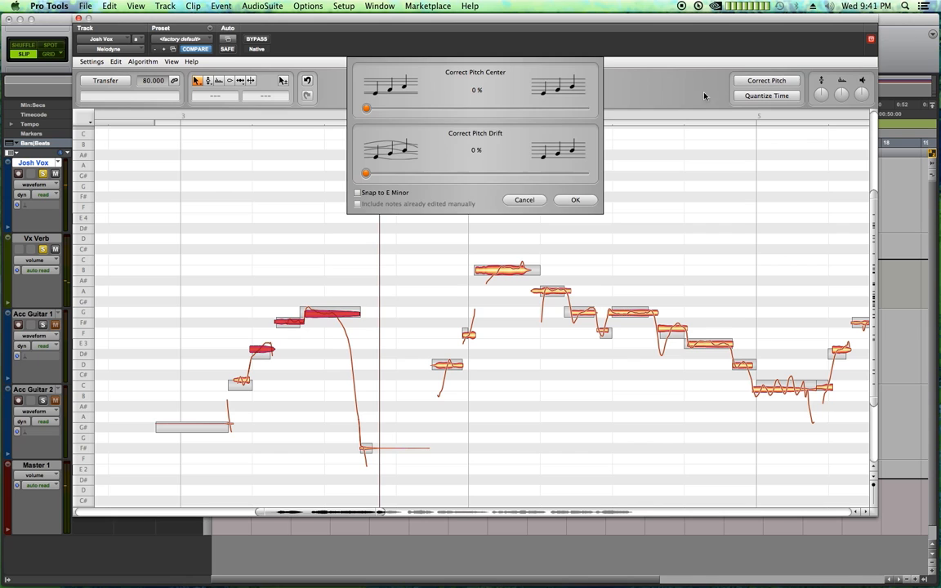
{"action": "left_click", "coordinate": [542, 199]}
Correct the three upper notes of the bar 3 phrase with pitch center at 100% and Snap to E Minor, and play the result
{"action": "left_click_drag", "start_coordinate": [262, 281], "coordinate": [336, 378]}
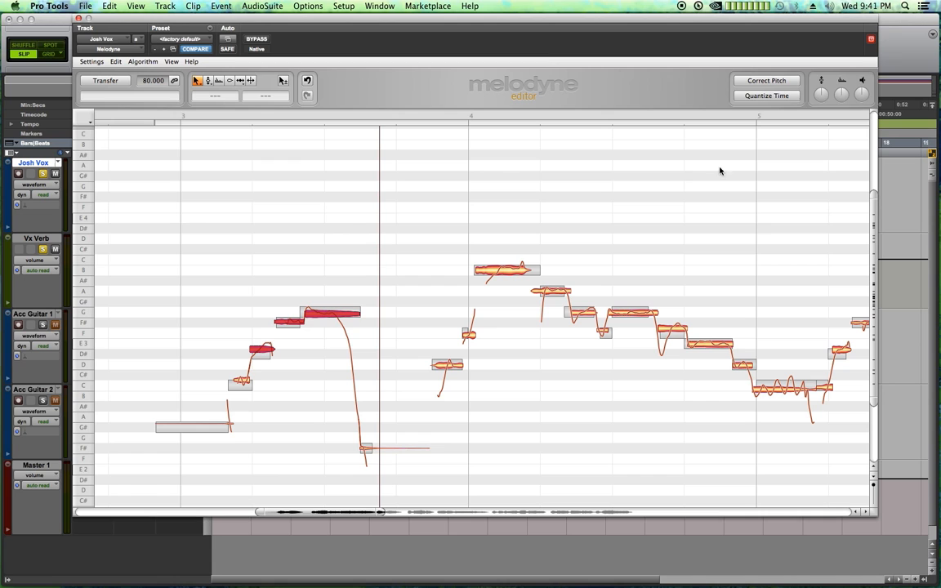
{"action": "left_click", "coordinate": [766, 81]}
{"action": "left_click_drag", "start_coordinate": [367, 109], "coordinate": [625, 109]}
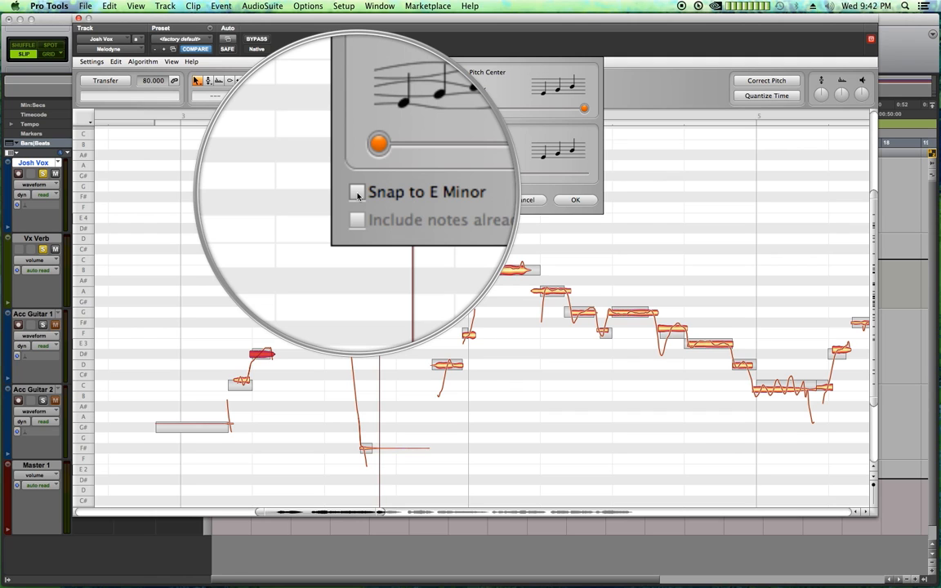
{"action": "left_click", "coordinate": [357, 194]}
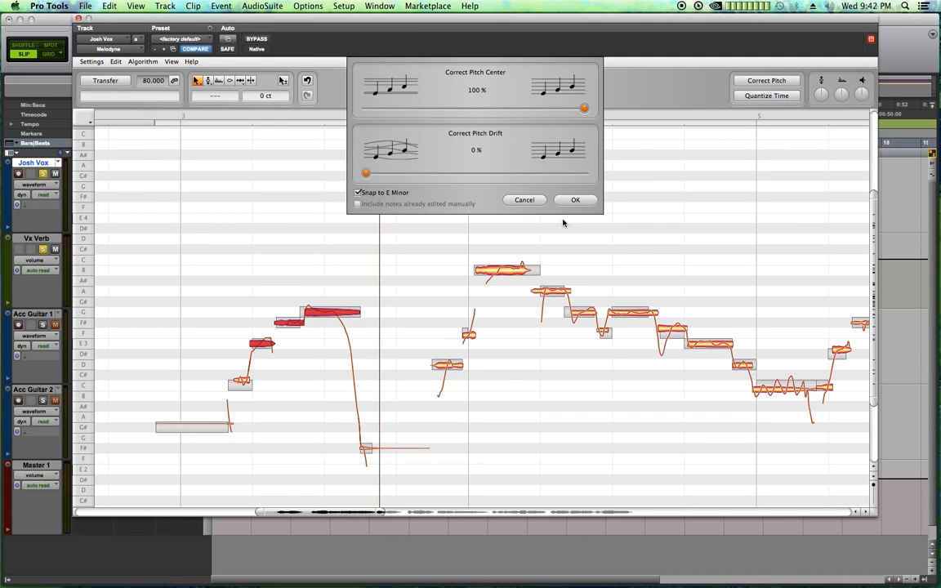
{"action": "left_click", "coordinate": [575, 201]}
{"action": "double_click", "coordinate": [191, 112]}
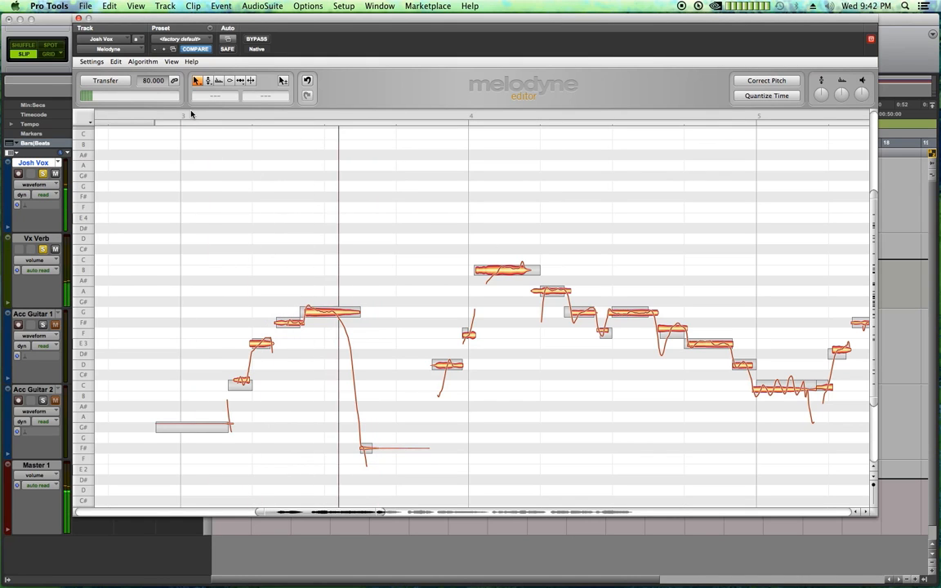
Undo the last note split in bar 4, separate the note between G and E again with the Note Separation tool, and play it
{"action": "left_click_drag", "start_coordinate": [365, 512], "coordinate": [406, 511]}
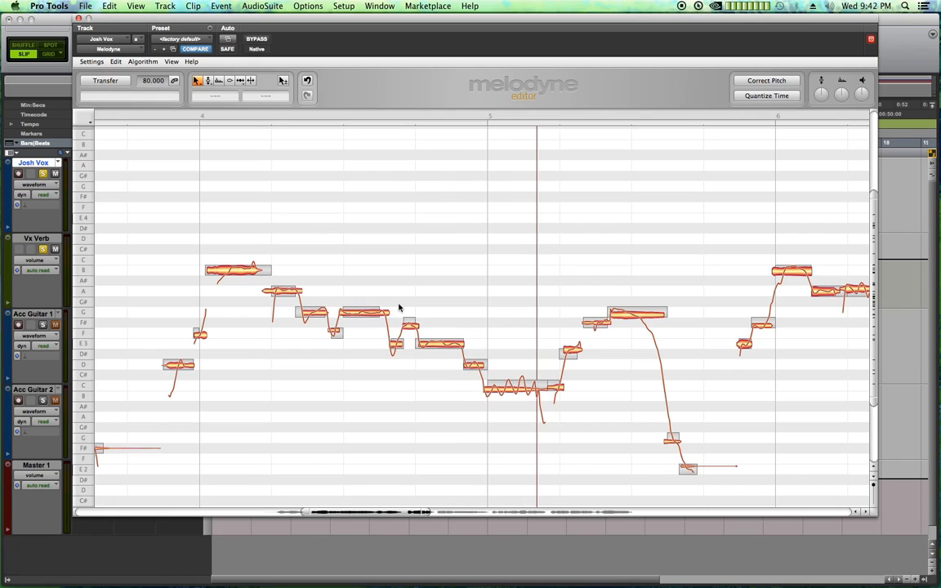
{"action": "key", "text": "super+z"}
{"action": "left_click", "coordinate": [251, 81]}
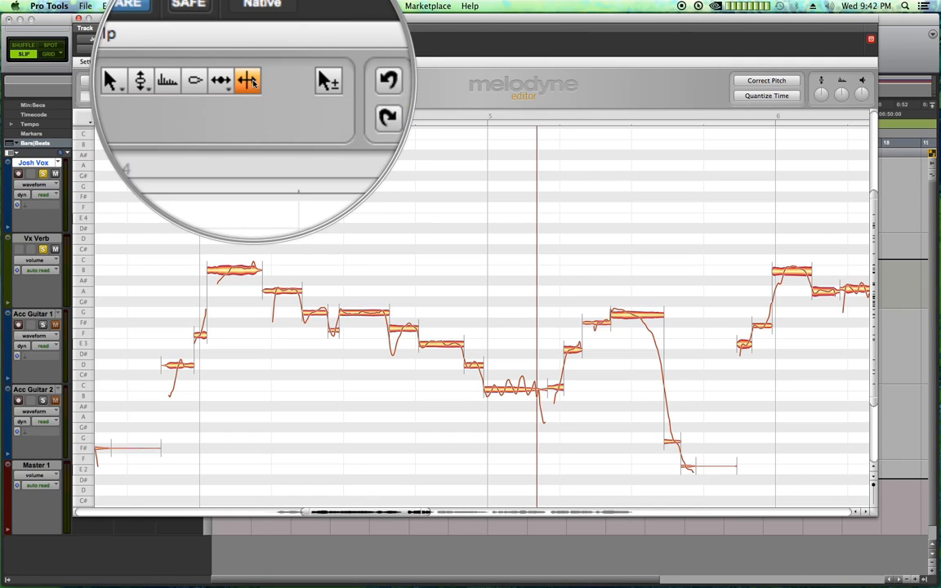
{"action": "left_click", "coordinate": [403, 324]}
{"action": "left_click", "coordinate": [196, 80]}
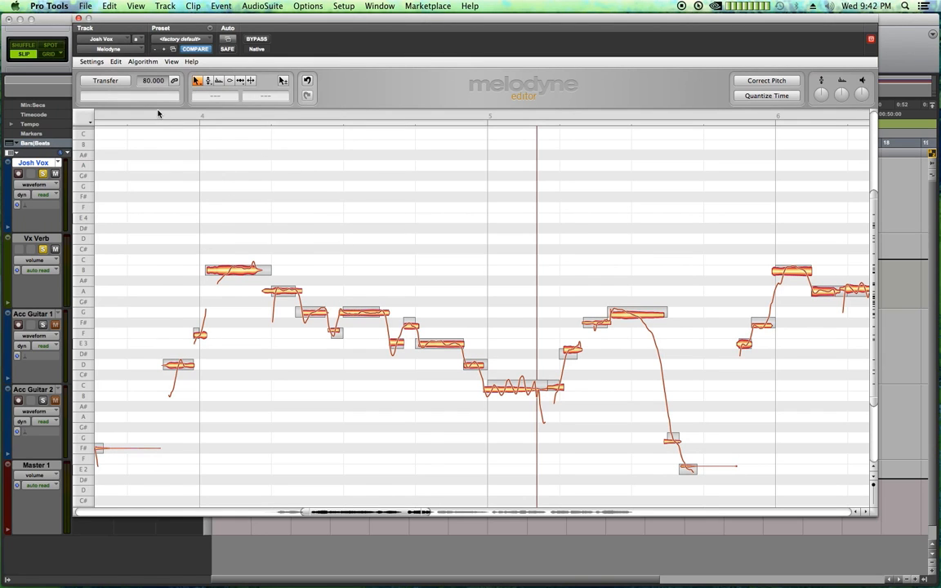
{"action": "key", "text": "space"}
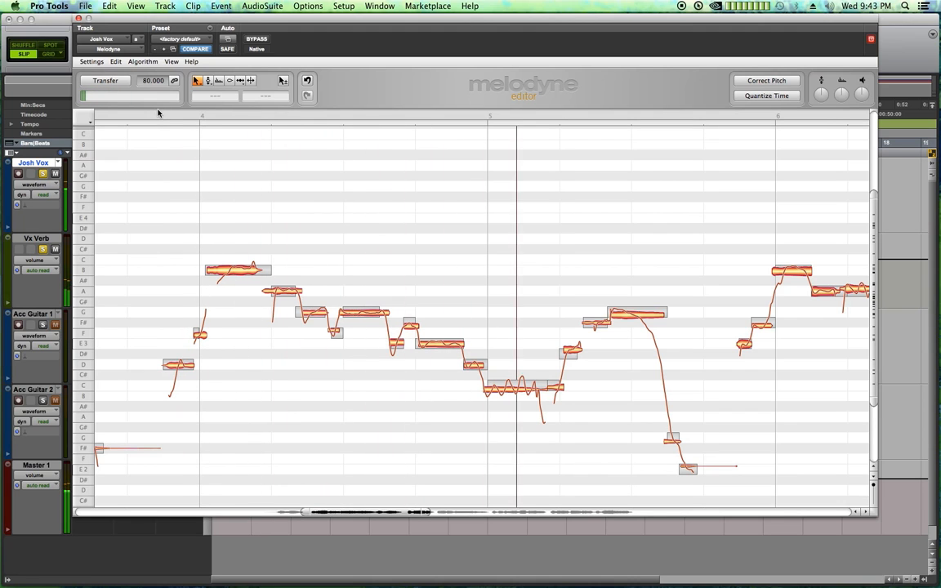
{"action": "left_click_drag", "start_coordinate": [173, 213], "coordinate": [488, 423]}
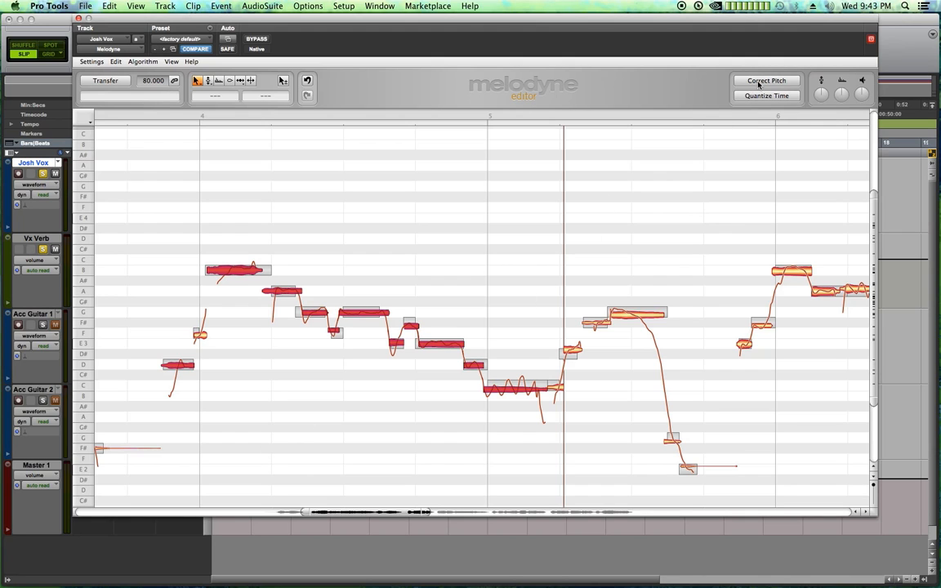
{"action": "left_click", "coordinate": [525, 306]}
{"action": "left_click", "coordinate": [513, 392]}
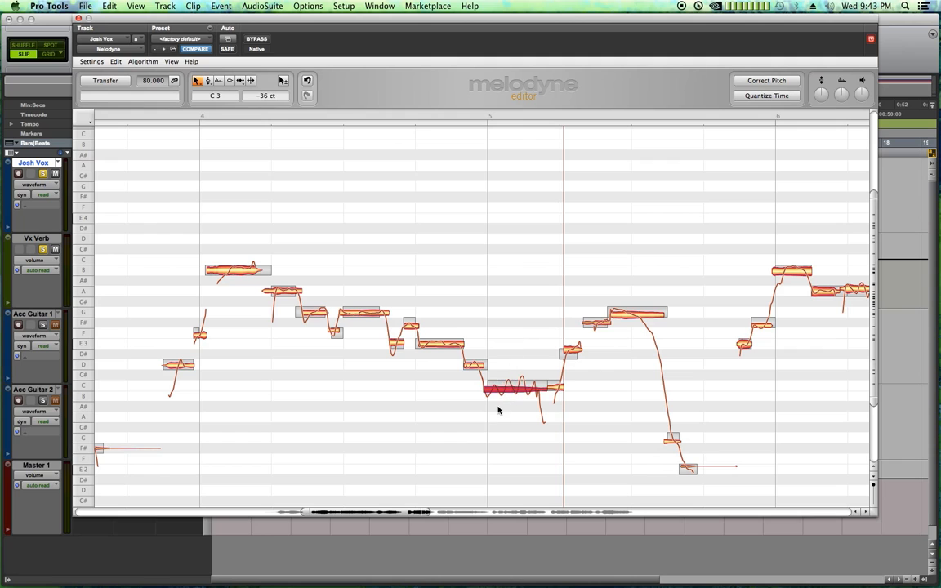
{"action": "left_click", "coordinate": [150, 279]}
{"action": "left_click_drag", "start_coordinate": [156, 220], "coordinate": [509, 405]}
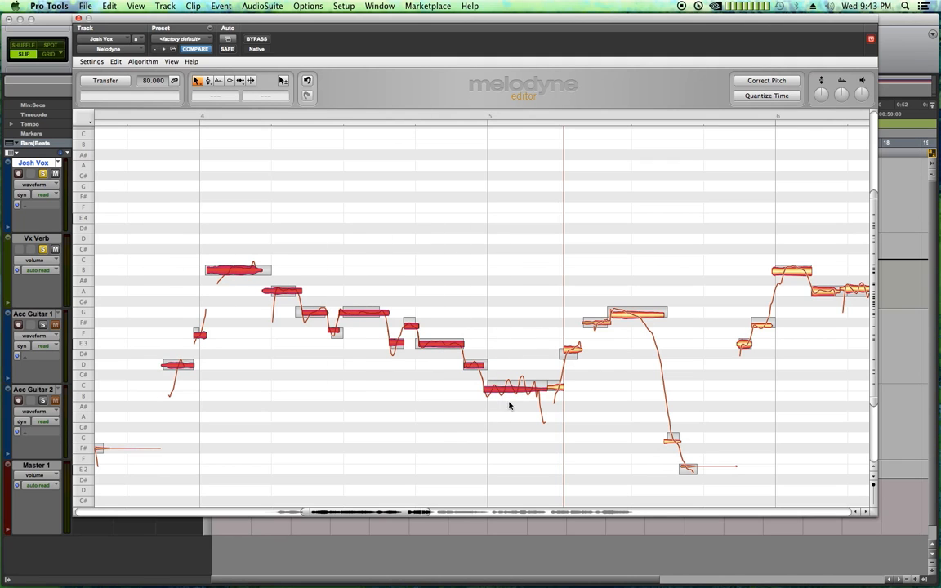
{"action": "left_click", "coordinate": [744, 84]}
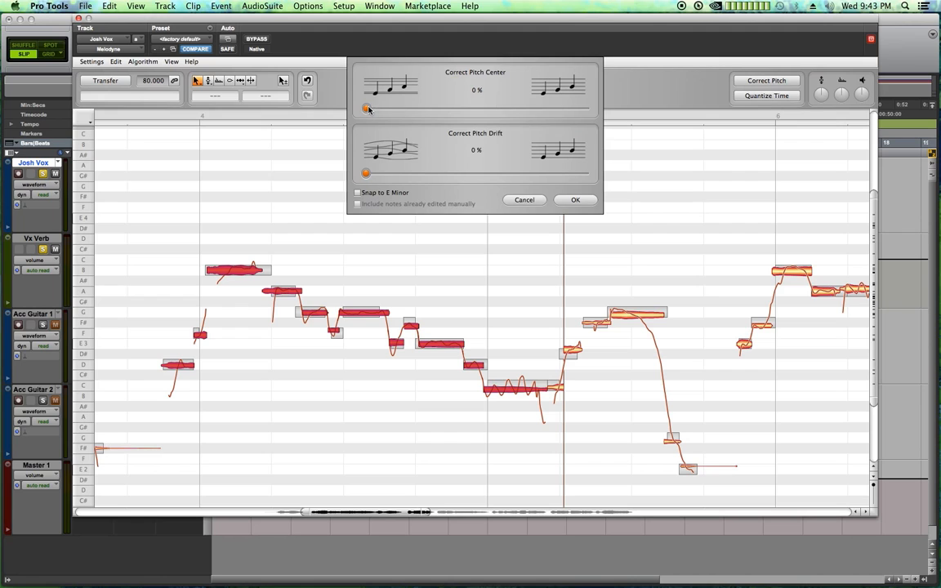
{"action": "left_click_drag", "start_coordinate": [458, 115], "coordinate": [649, 126]}
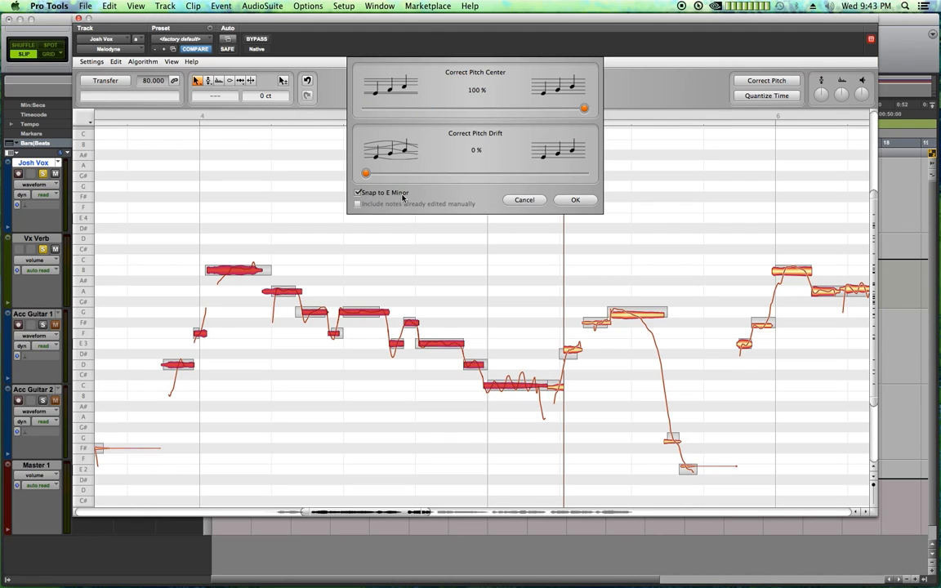
{"action": "left_click", "coordinate": [524, 200]}
{"action": "left_click", "coordinate": [218, 218]}
Correct the phrase notes from bar 4 to the long C in bar 5 with pitch center 100% and Snap to E Minor, and audition them
{"action": "left_click_drag", "start_coordinate": [118, 193], "coordinate": [179, 365]}
{"action": "mouse_move", "coordinate": [227, 202]}
{"action": "left_mouse_down"}
{"action": "mouse_move", "coordinate": [321, 374]}
{"action": "mouse_move", "coordinate": [493, 415]}
{"action": "mouse_move", "coordinate": [499, 431]}
{"action": "left_mouse_up"}
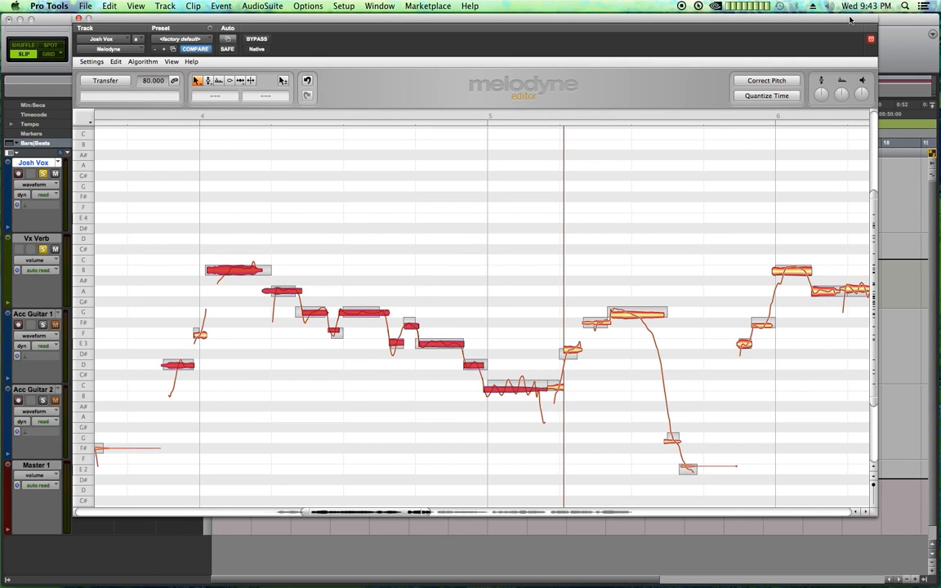
{"action": "left_click", "coordinate": [759, 82]}
{"action": "left_click_drag", "start_coordinate": [374, 109], "coordinate": [583, 108]}
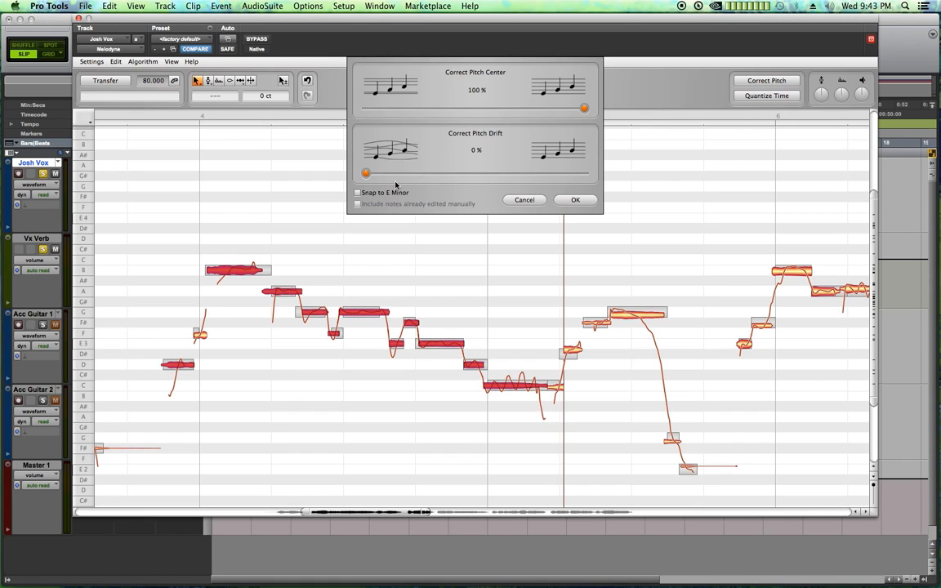
{"action": "left_click", "coordinate": [575, 200]}
{"action": "left_click", "coordinate": [510, 244]}
{"action": "key", "text": "space"}
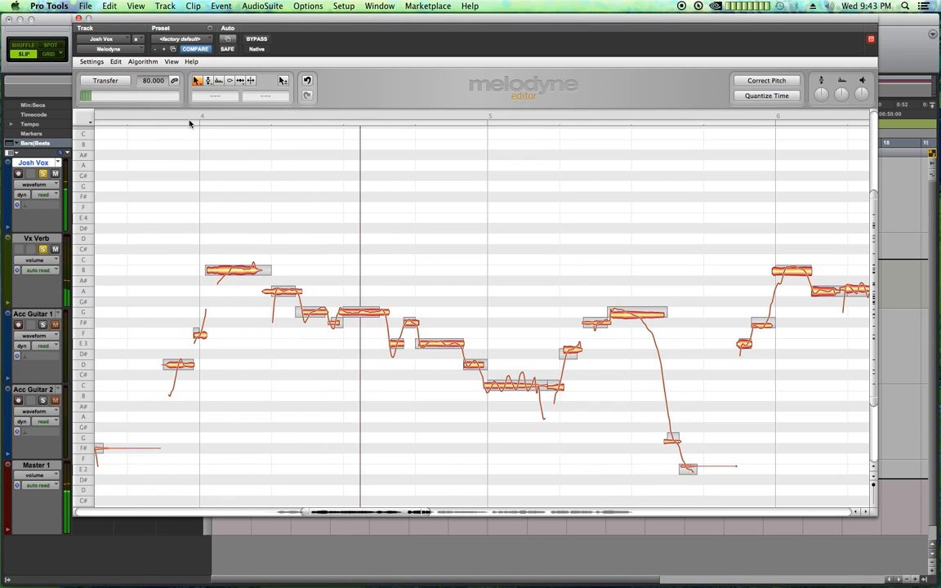
Correct the three rising notes in bar 5 with pitch center at 100% and Snap to E Minor, and play from just before them
{"action": "left_click_drag", "start_coordinate": [405, 512], "coordinate": [455, 513]}
{"action": "left_click_drag", "start_coordinate": [275, 272], "coordinate": [341, 371]}
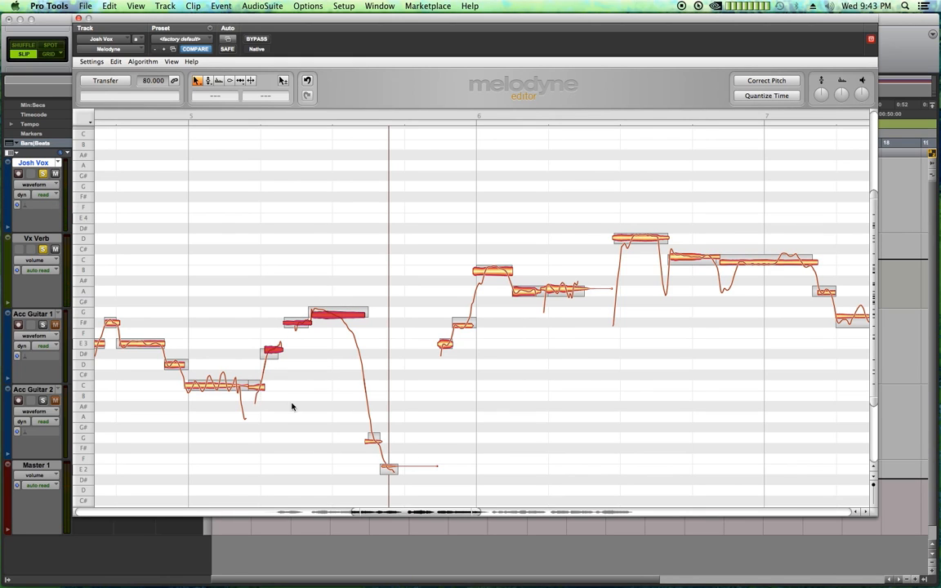
{"action": "left_click", "coordinate": [749, 83]}
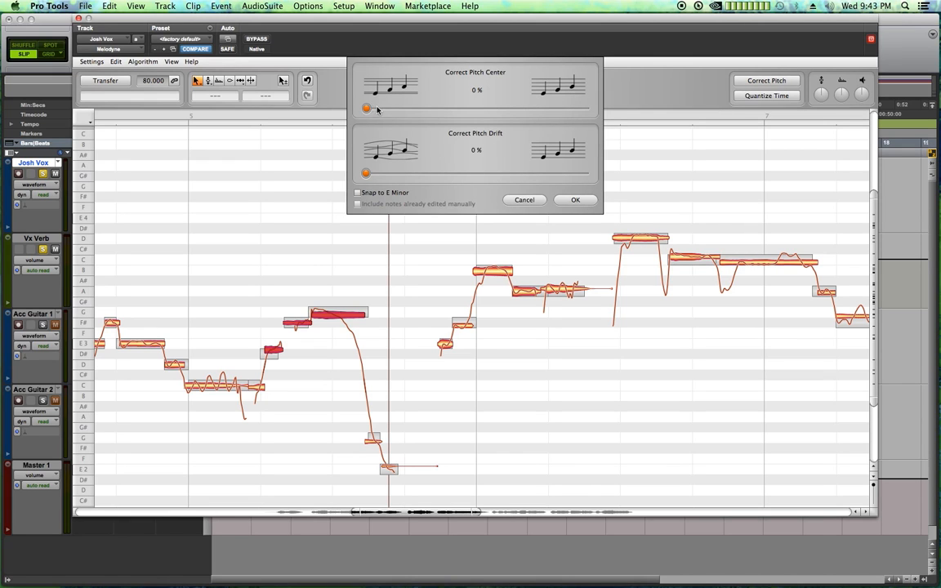
{"action": "left_click_drag", "start_coordinate": [372, 110], "coordinate": [722, 138]}
{"action": "left_click", "coordinate": [383, 194]}
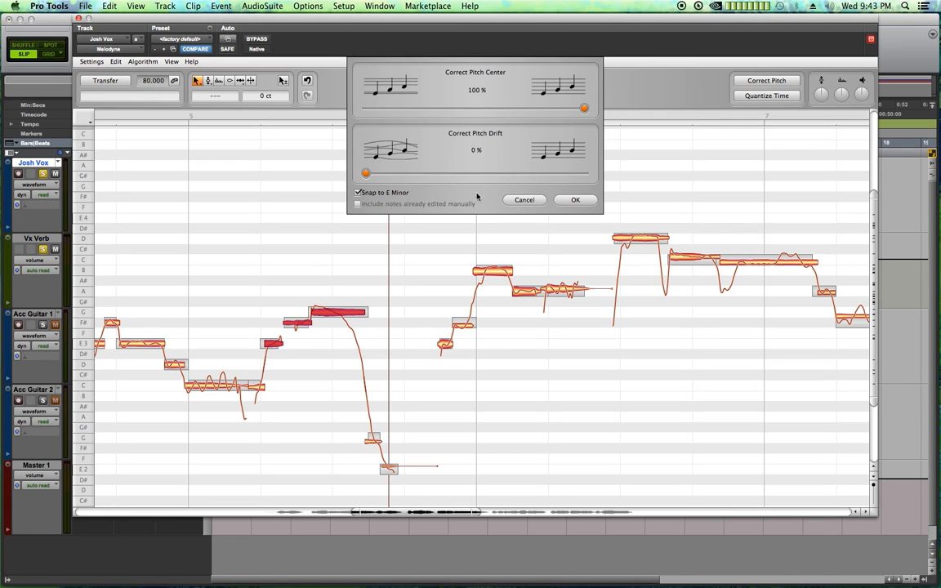
{"action": "left_click", "coordinate": [575, 201]}
{"action": "left_click", "coordinate": [319, 369]}
{"action": "left_click", "coordinate": [251, 120]}
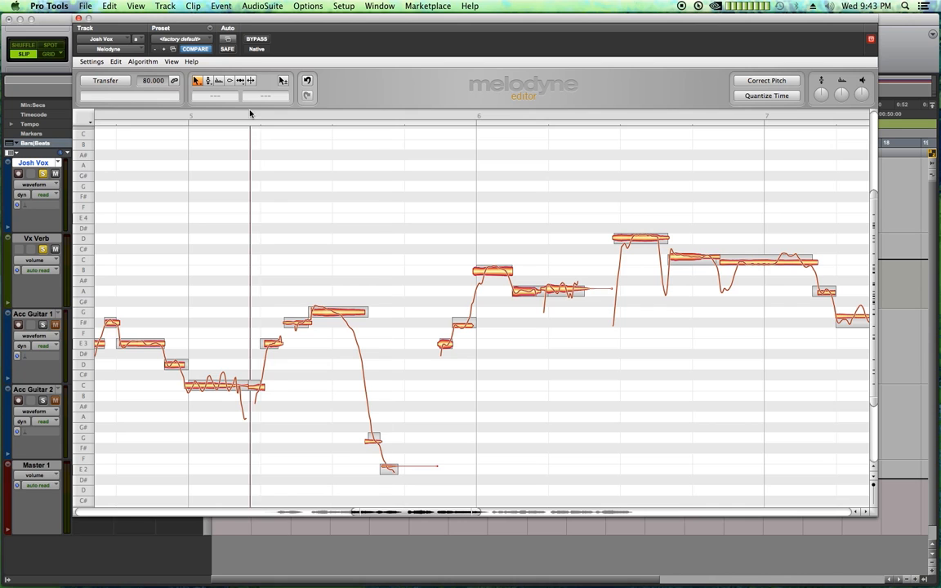
Split the short A off the start of the long C note before bar 7, move the separation slightly earlier, and audition it
{"action": "left_click_drag", "start_coordinate": [445, 513], "coordinate": [474, 516]}
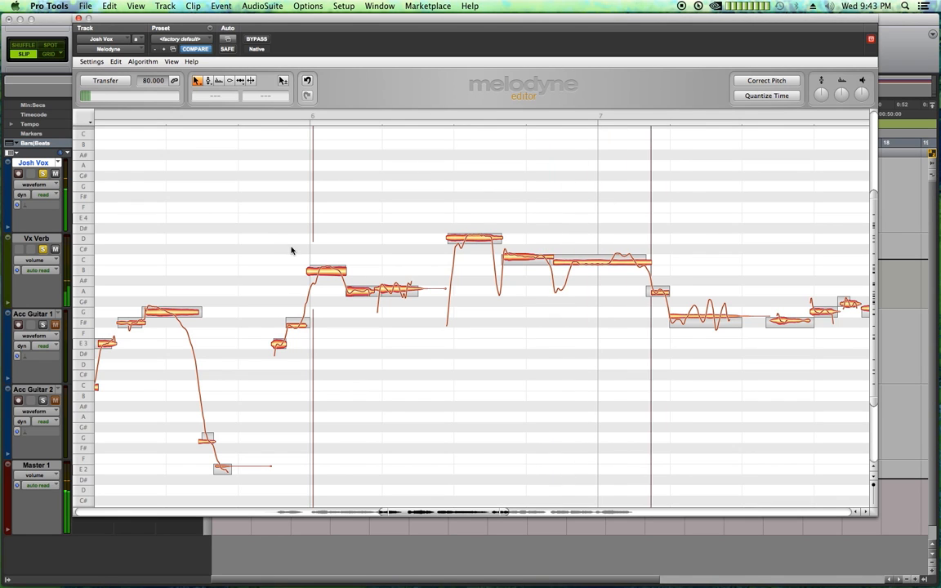
{"action": "left_click", "coordinate": [571, 114]}
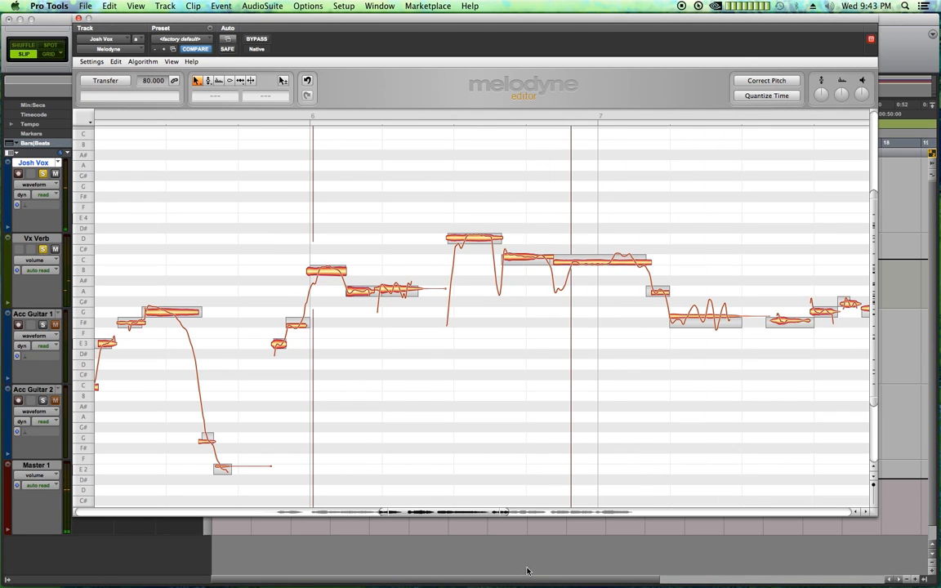
{"action": "left_click_drag", "start_coordinate": [500, 511], "coordinate": [481, 521]}
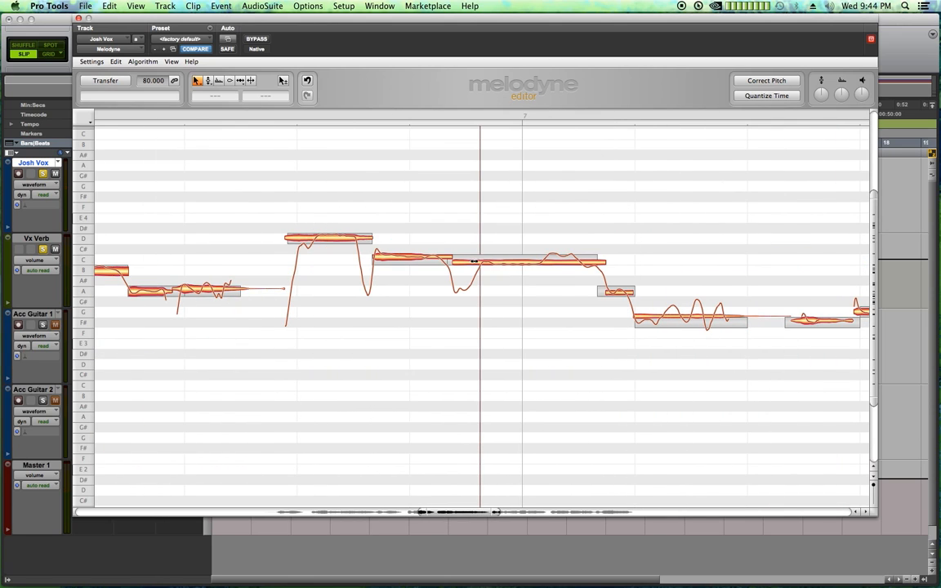
{"action": "left_click_drag", "start_coordinate": [478, 257], "coordinate": [473, 291]}
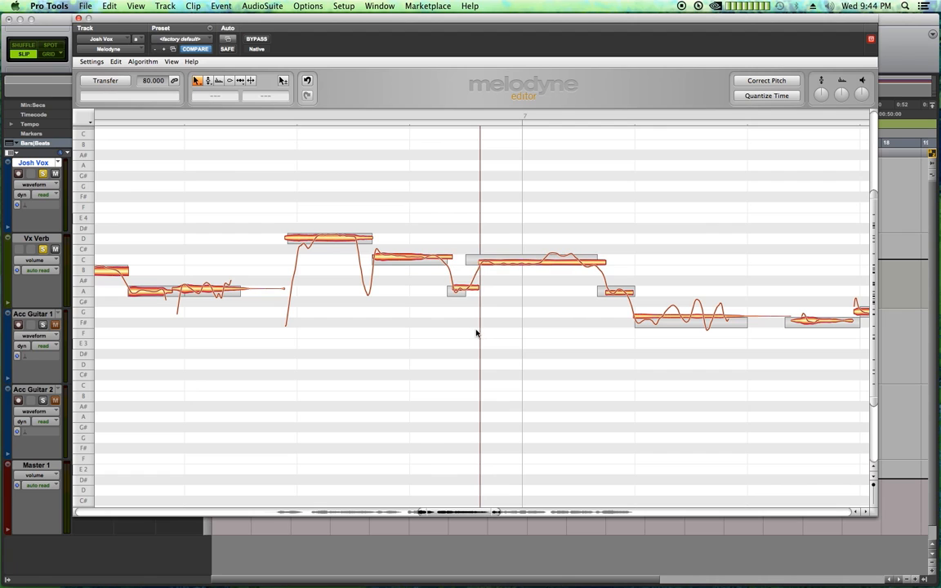
{"action": "left_click", "coordinate": [409, 112]}
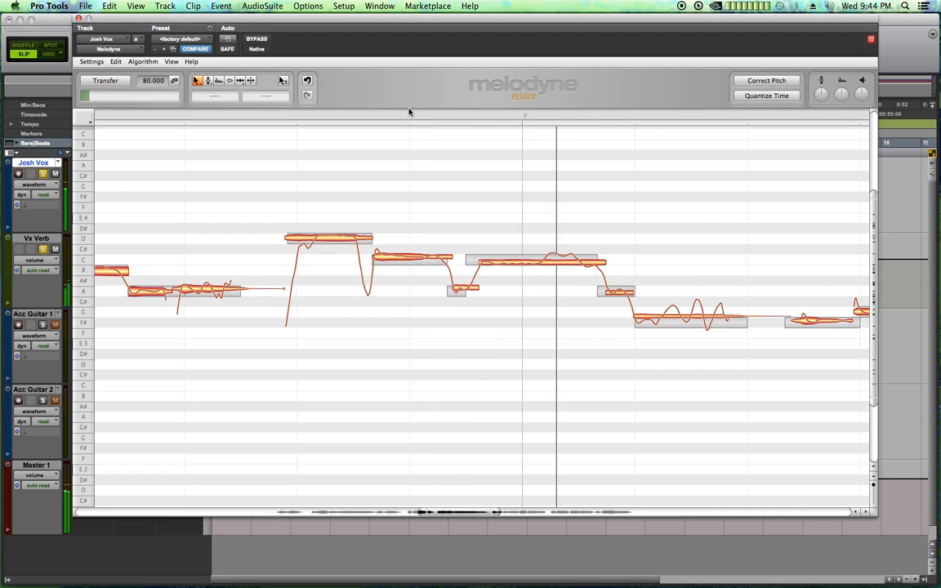
{"action": "mouse_move", "coordinate": [461, 288]}
{"action": "left_mouse_down"}
{"action": "mouse_move", "coordinate": [471, 254]}
{"action": "mouse_move", "coordinate": [474, 290]}
{"action": "left_mouse_up"}
{"action": "left_click", "coordinate": [520, 115]}
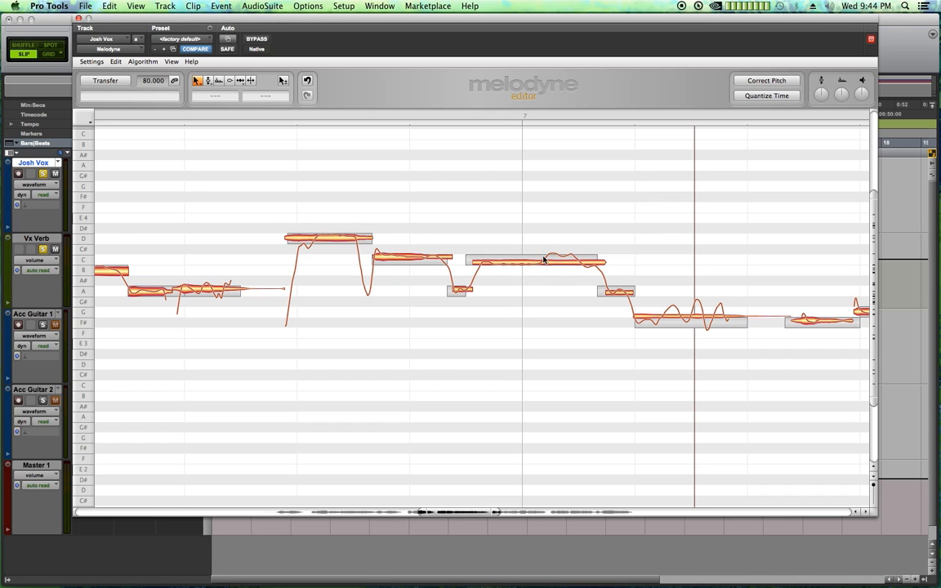
Split the long C note across bar 7 into three notes, separating the raised pitch in its second half, and audition them
{"action": "double_click", "coordinate": [545, 259]}
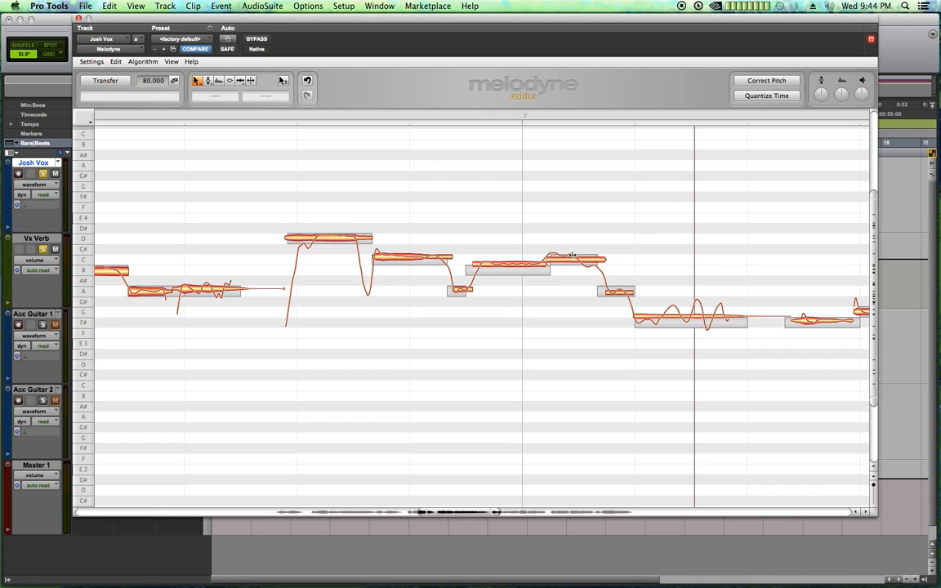
{"action": "double_click", "coordinate": [574, 256]}
{"action": "left_click", "coordinate": [558, 255]}
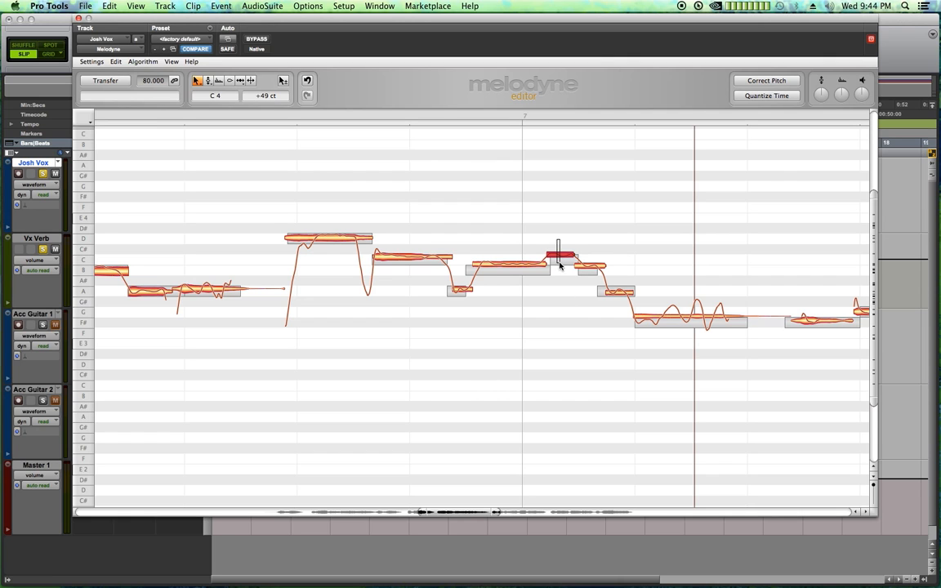
{"action": "left_click", "coordinate": [439, 331]}
{"action": "key", "text": "space"}
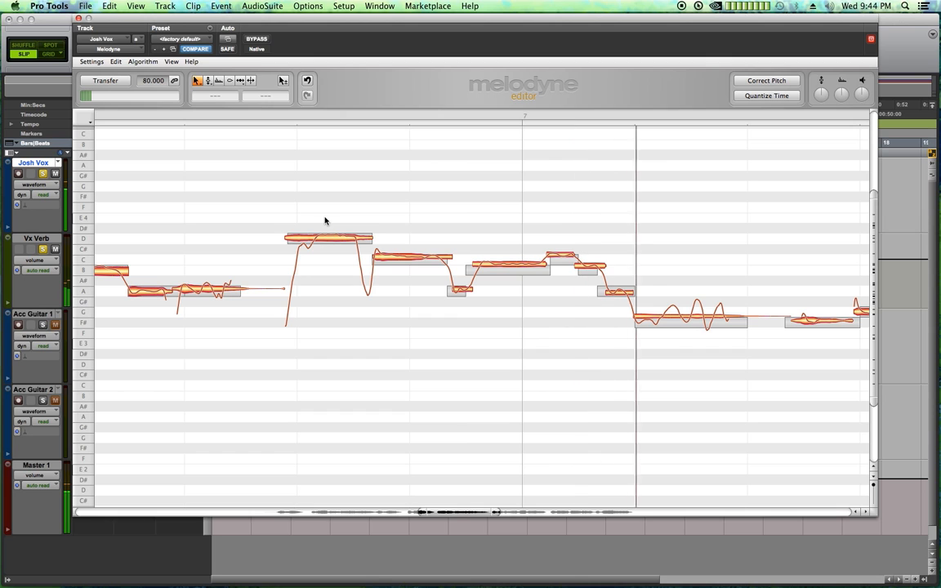
Correct the phrase notes from the low E before bar 6 to the sustained note after bar 7 with pitch center 100%, and audition them
{"action": "left_click_drag", "start_coordinate": [418, 512], "coordinate": [403, 512]}
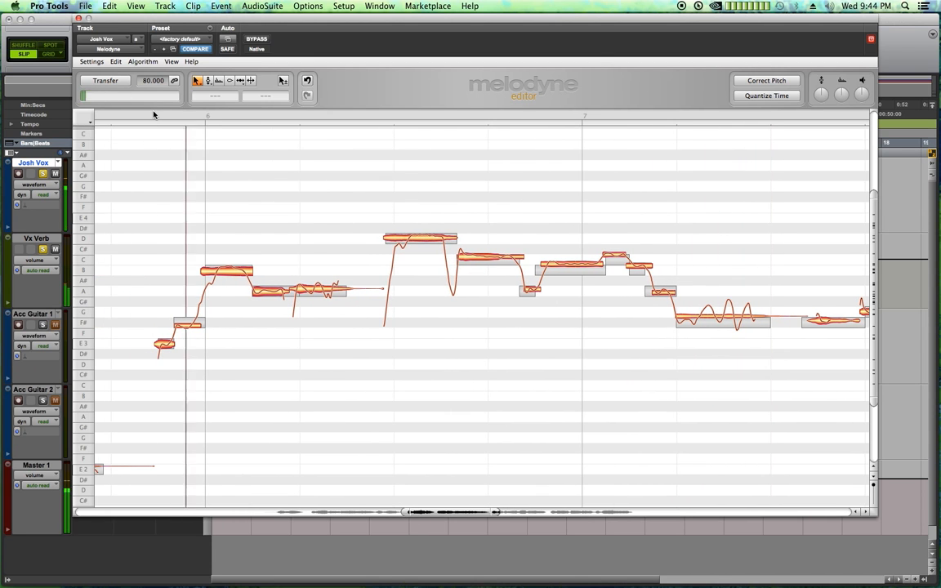
{"action": "left_click", "coordinate": [164, 345]}
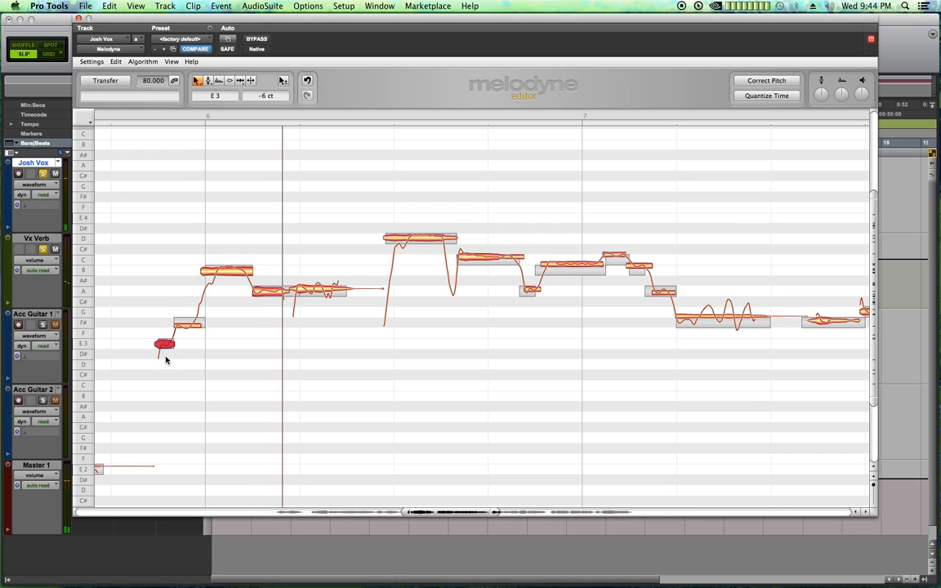
{"action": "left_click_drag", "start_coordinate": [208, 229], "coordinate": [301, 357]}
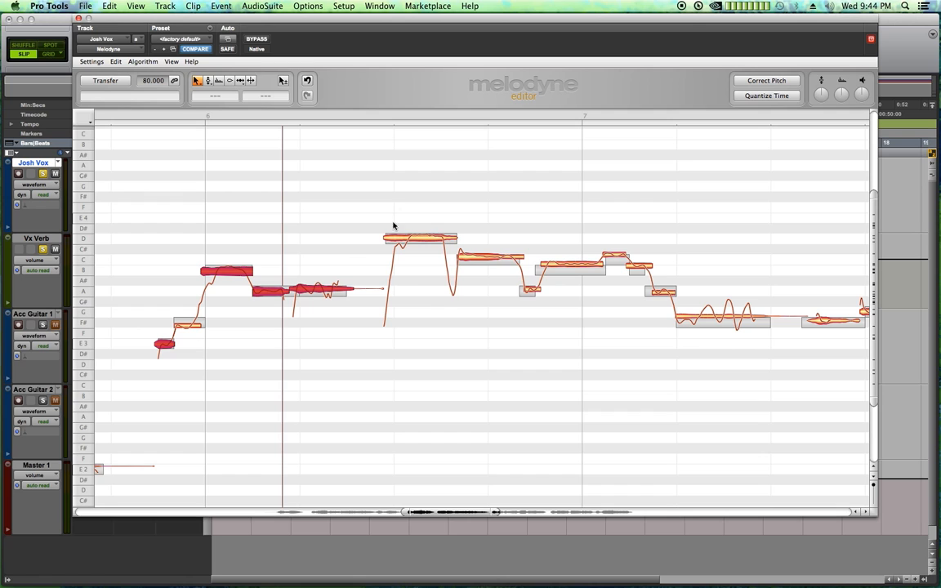
{"action": "left_click_drag", "start_coordinate": [411, 190], "coordinate": [715, 348]}
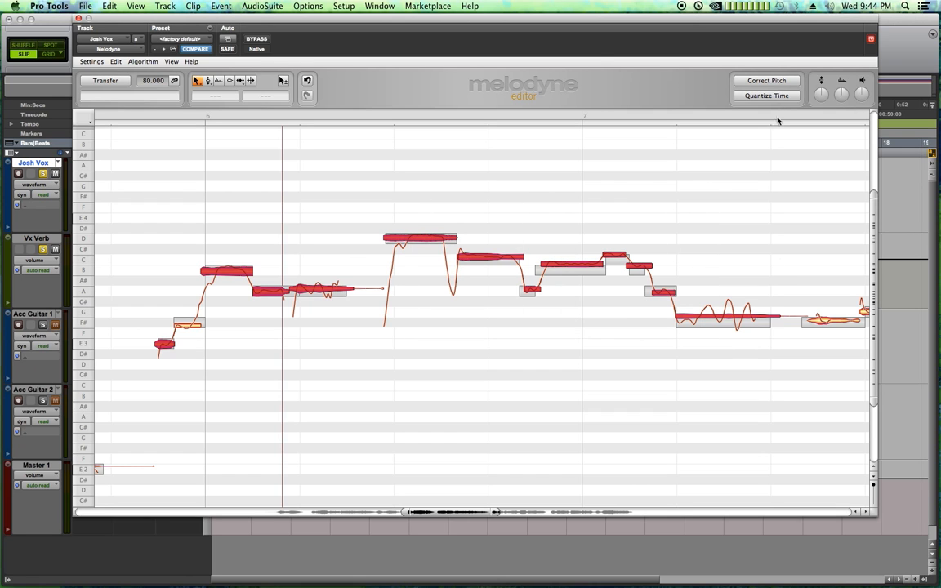
{"action": "left_click", "coordinate": [748, 83]}
{"action": "left_click_drag", "start_coordinate": [366, 107], "coordinate": [583, 108]}
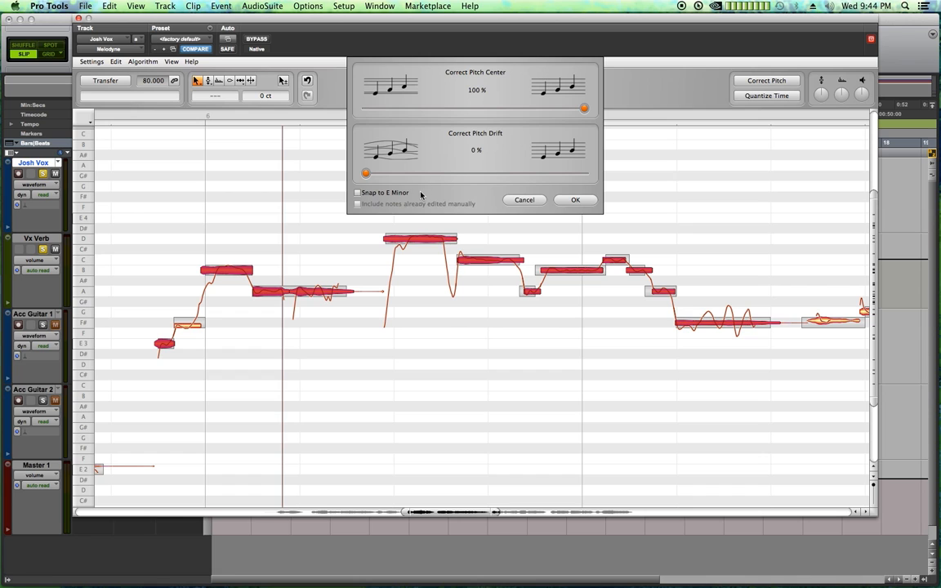
{"action": "left_click", "coordinate": [573, 200]}
{"action": "left_click", "coordinate": [170, 140]}
{"action": "key", "text": "space"}
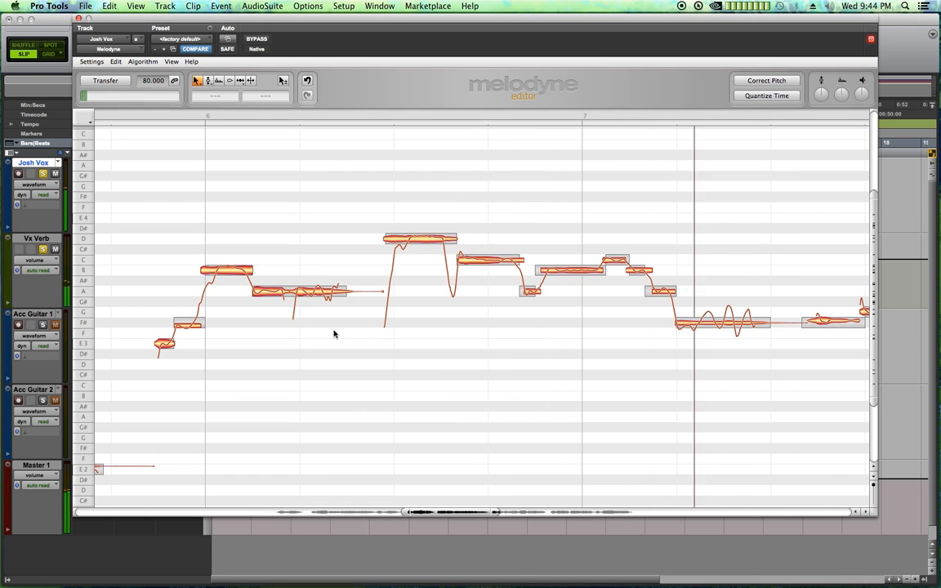
{"action": "key", "text": "space"}
Listen to the end of the phrase after bar 7, raise its sustained F# note to G, and play it again
{"action": "left_click_drag", "start_coordinate": [463, 513], "coordinate": [487, 515]}
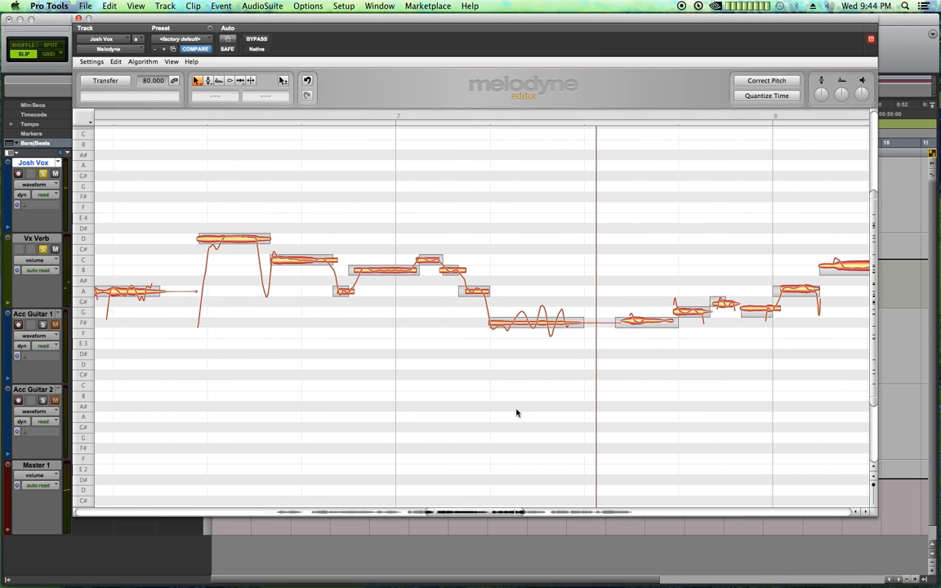
{"action": "key", "text": "space"}
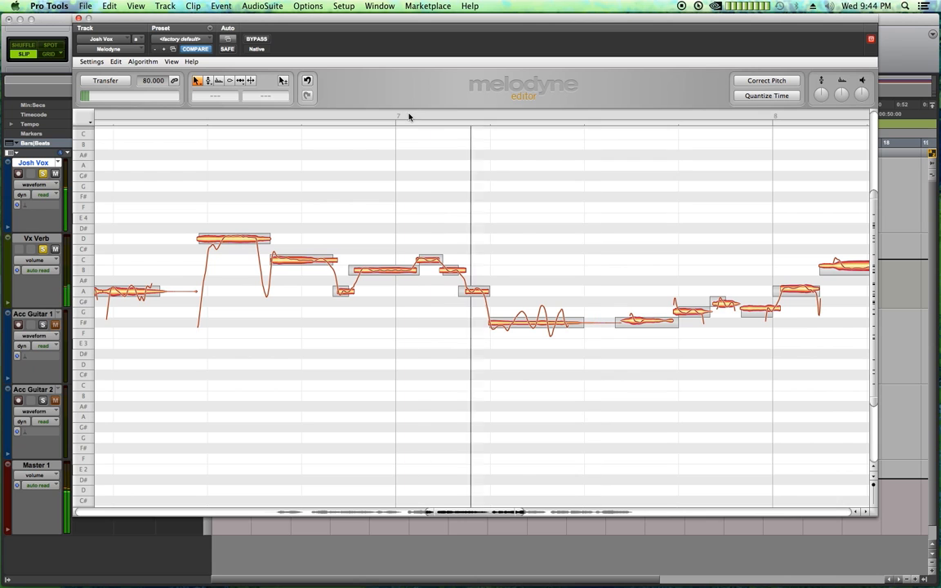
{"action": "left_click", "coordinate": [502, 329]}
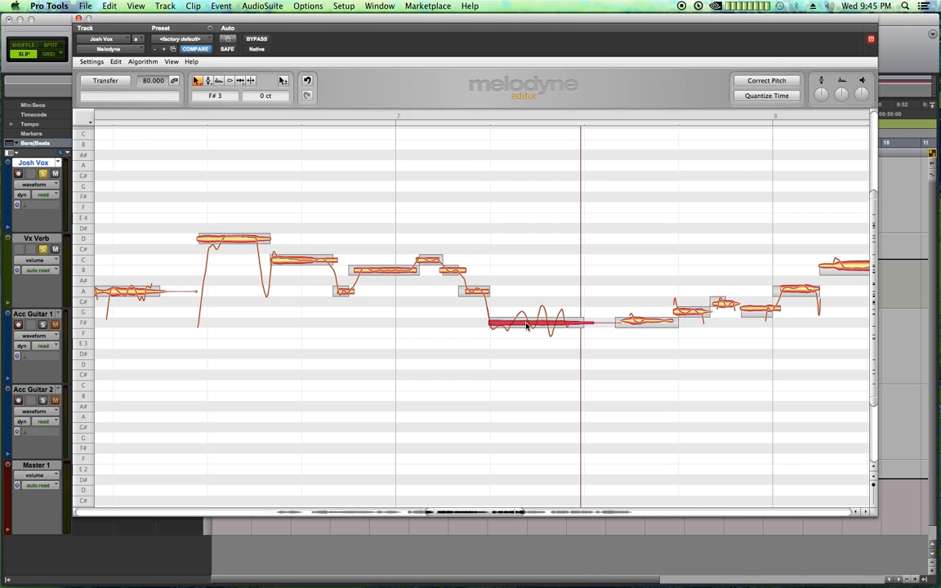
{"action": "key", "text": "space"}
{"action": "left_click_drag", "start_coordinate": [526, 325], "coordinate": [526, 315]}
{"action": "left_click", "coordinate": [387, 98]}
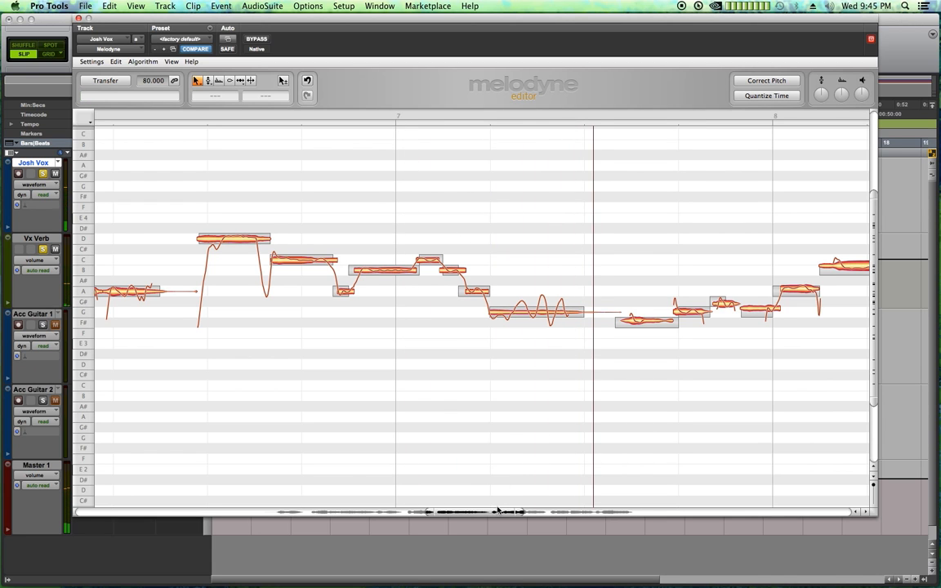
Audition the phrase leading into bar 8, and move its opening F# note and the short G# note to G
{"action": "scroll", "coordinate": [514, 433], "scroll_direction": "right", "scroll_amount": 10}
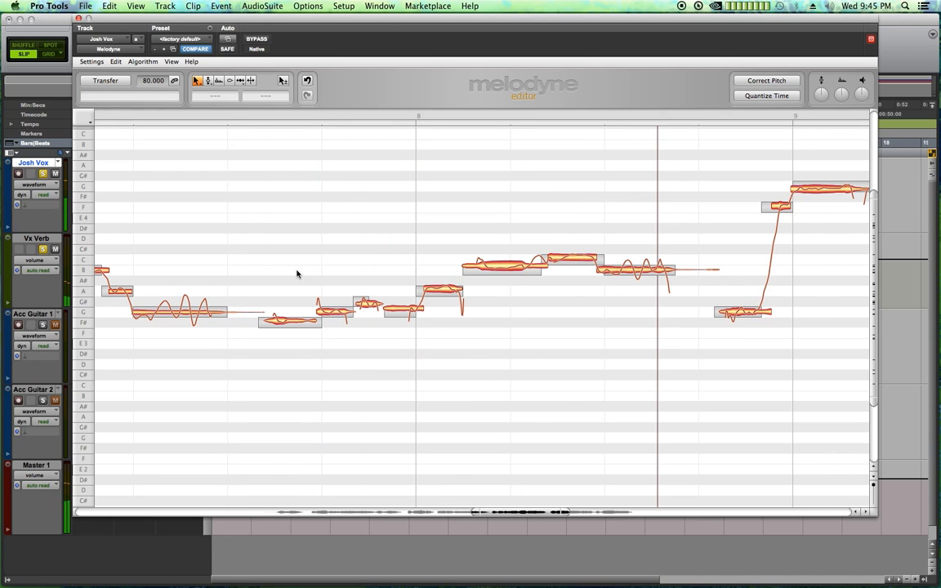
{"action": "double_click", "coordinate": [254, 115]}
{"action": "key", "text": "space"}
{"action": "left_click_drag", "start_coordinate": [295, 261], "coordinate": [364, 338]}
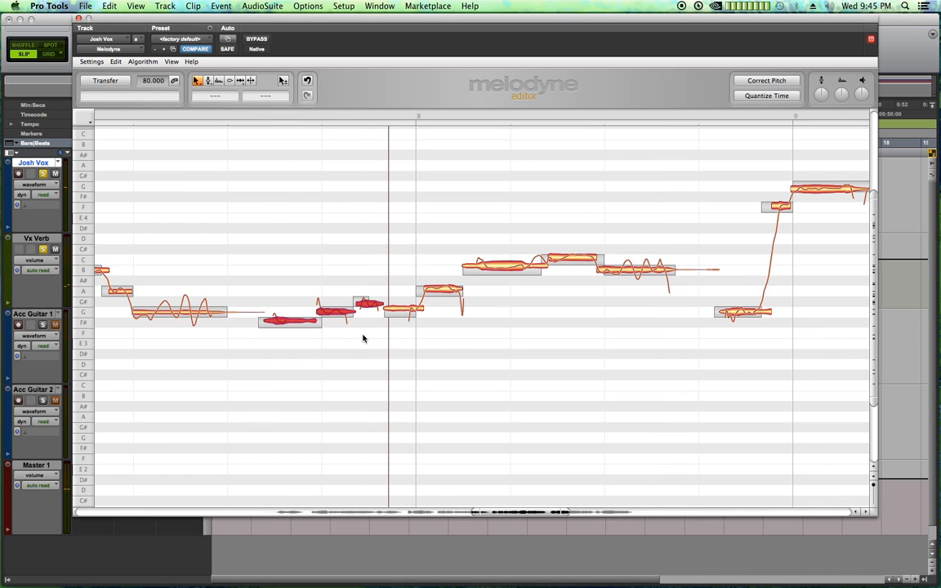
{"action": "left_click", "coordinate": [356, 339]}
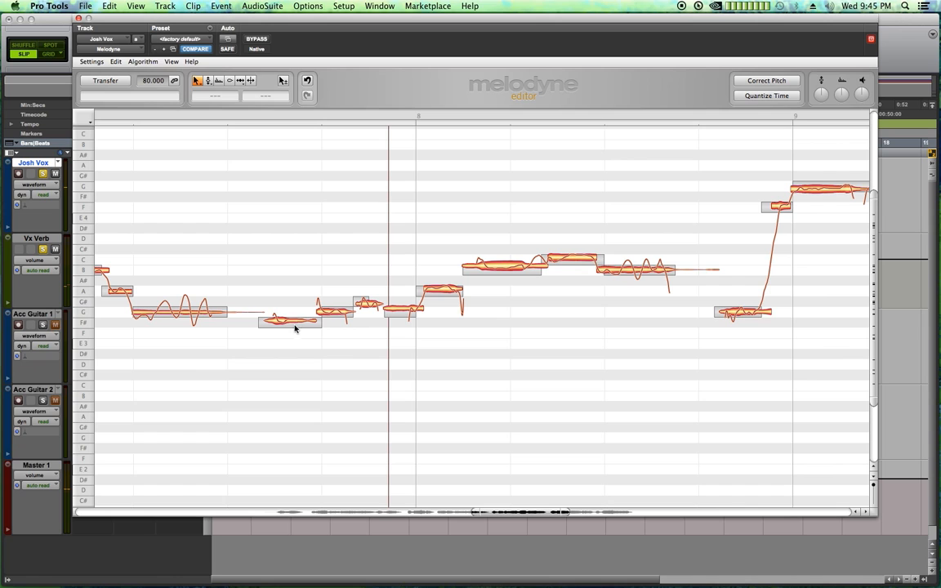
{"action": "double_click", "coordinate": [258, 118]}
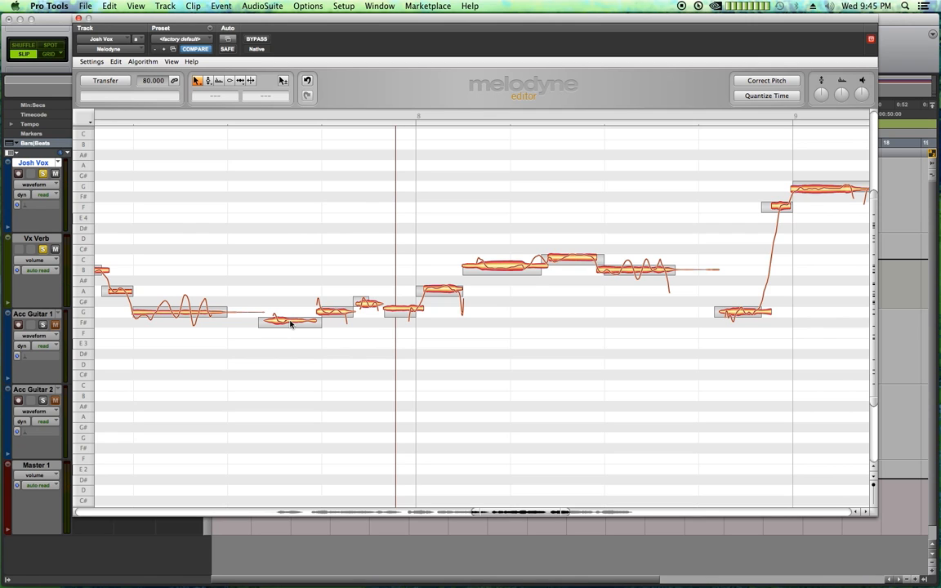
{"action": "left_click_drag", "start_coordinate": [287, 321], "coordinate": [288, 313]}
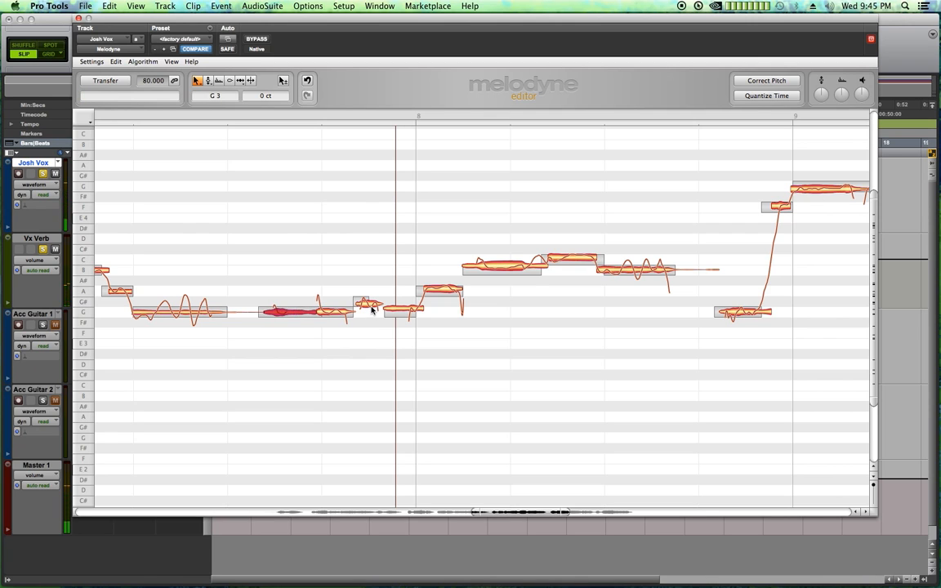
{"action": "left_click", "coordinate": [374, 334]}
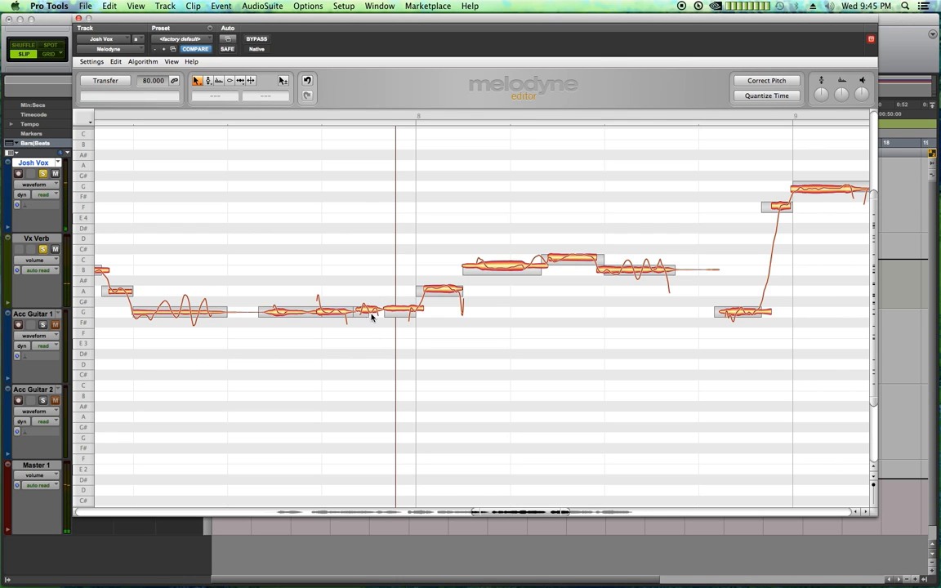
Correct the bar 8 phrase with pitch center 100%, Snap to E Minor and Include notes already edited manually, and replay it from its start
{"action": "left_click_drag", "start_coordinate": [292, 213], "coordinate": [618, 382]}
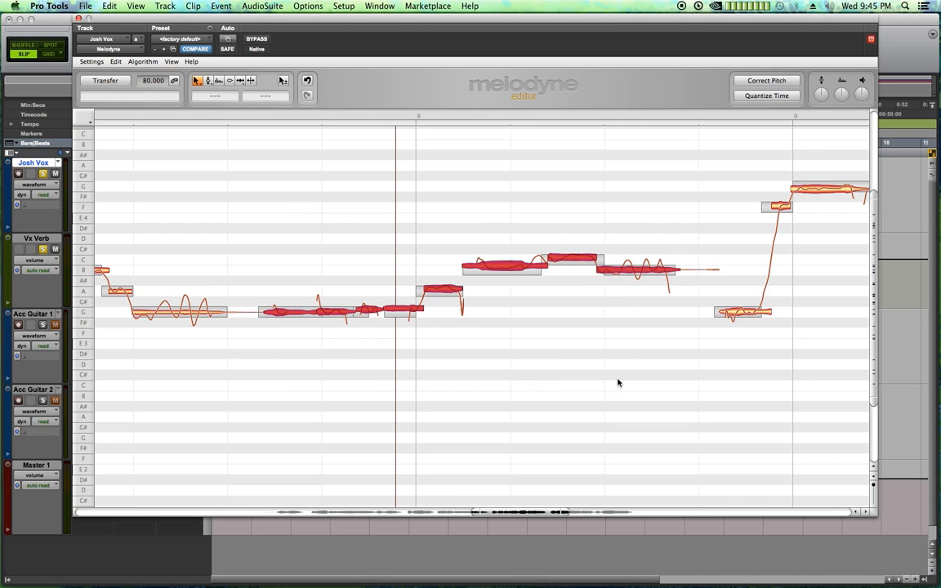
{"action": "left_click", "coordinate": [769, 80]}
{"action": "left_click_drag", "start_coordinate": [466, 111], "coordinate": [699, 129]}
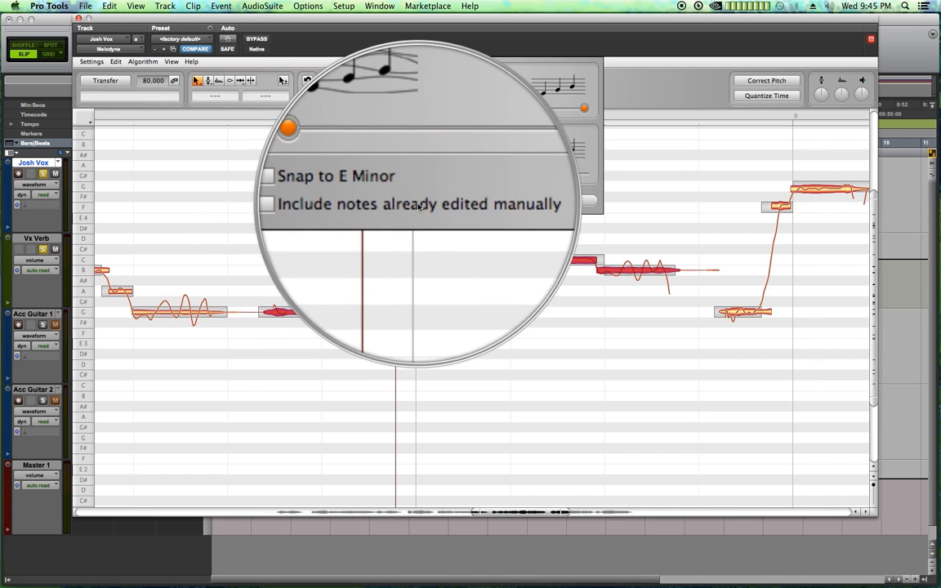
{"action": "left_click", "coordinate": [393, 194]}
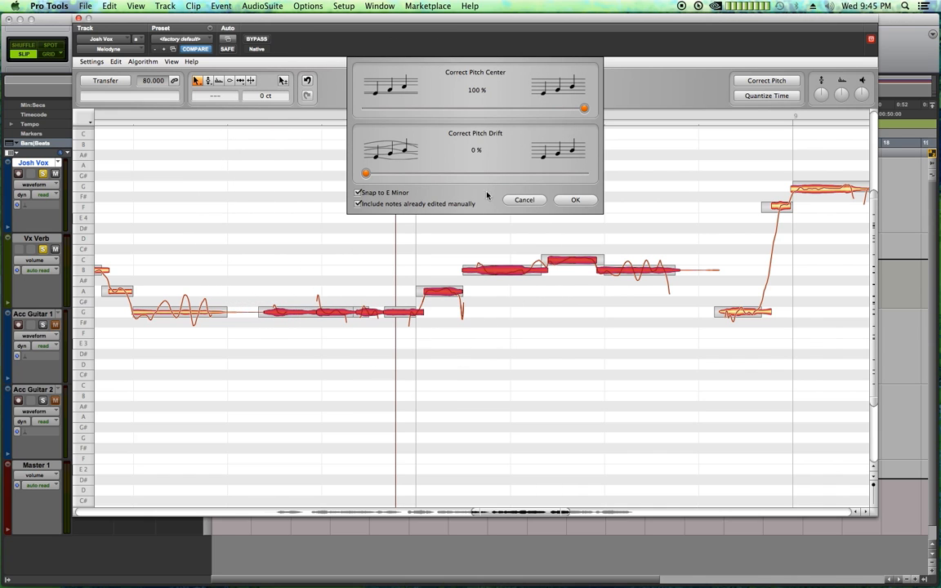
{"action": "left_click", "coordinate": [572, 200]}
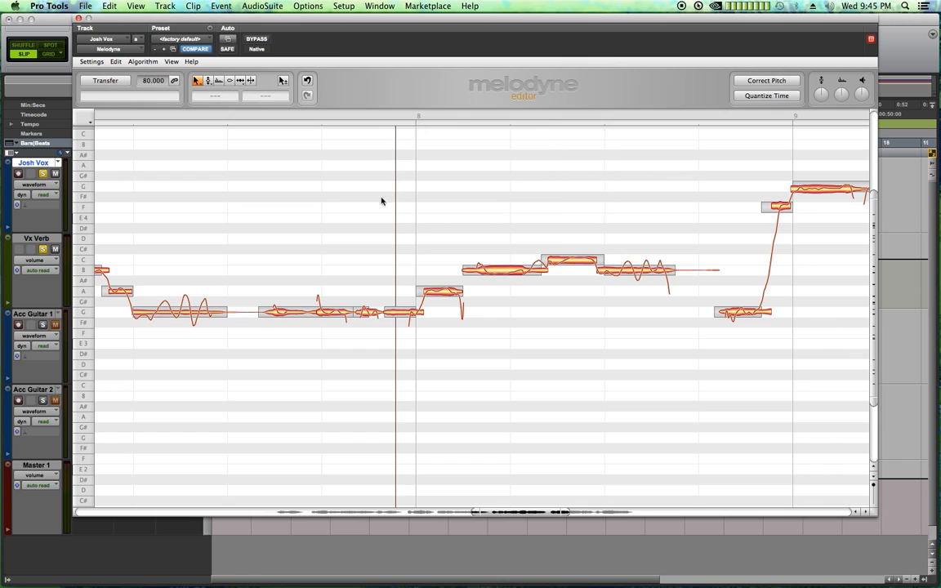
{"action": "key", "text": "space"}
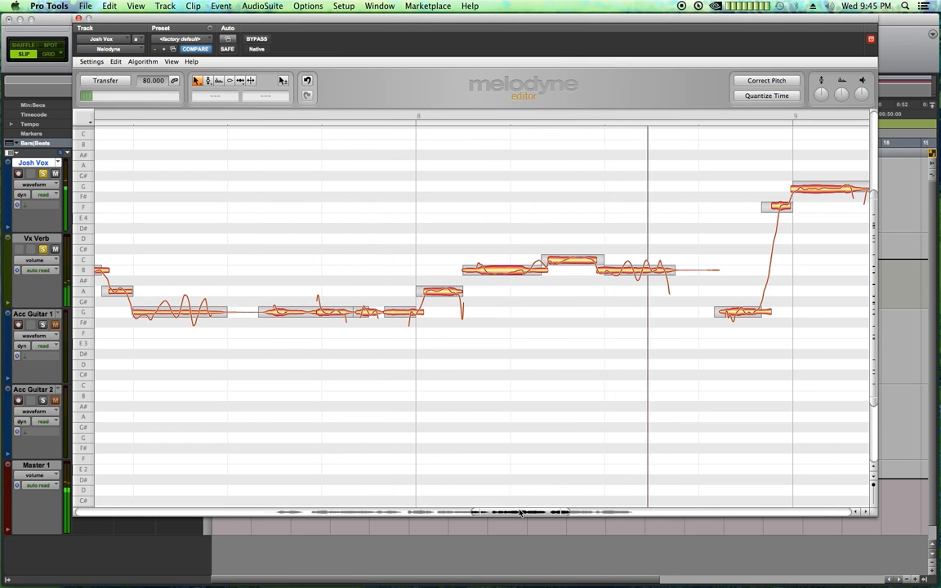
{"action": "left_click", "coordinate": [256, 115]}
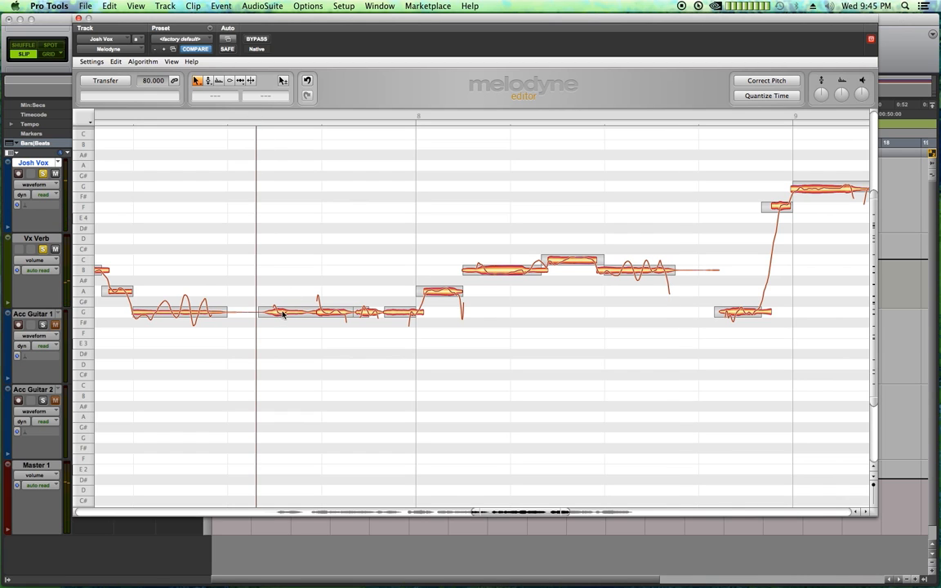
{"action": "key", "text": "space"}
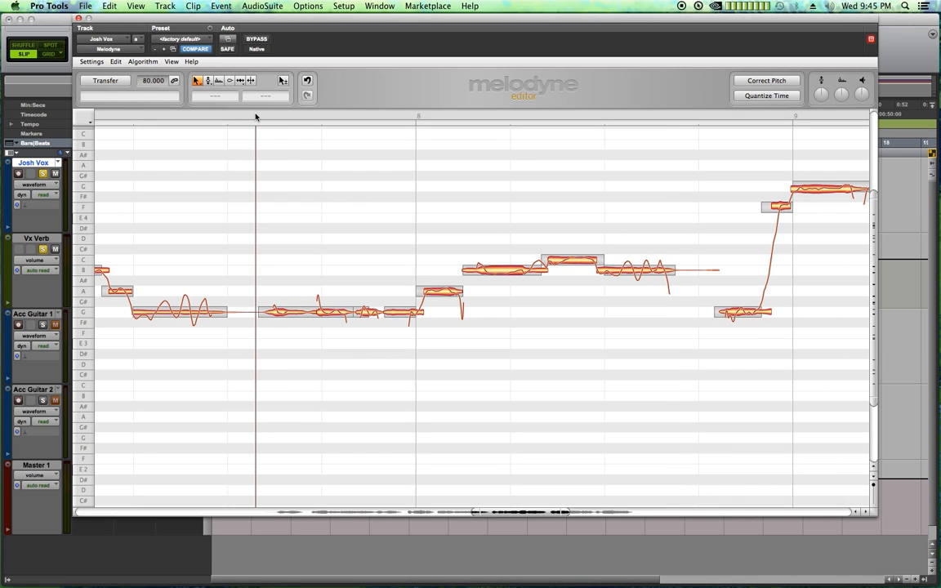
{"action": "double_click", "coordinate": [255, 118]}
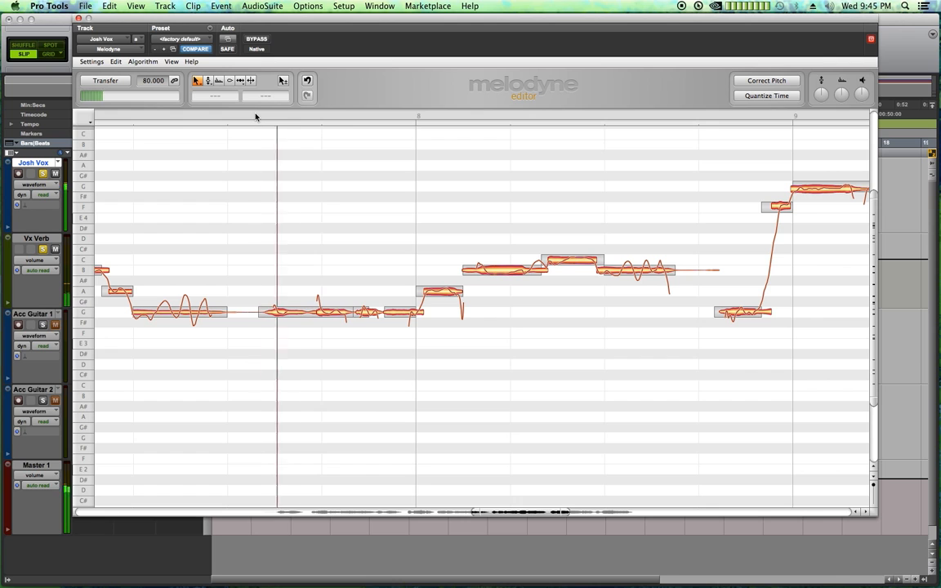
Split the note across the start of bar 10 into three notes, isolating the short pitch peak in its middle
{"action": "left_click_drag", "start_coordinate": [544, 513], "coordinate": [595, 518]}
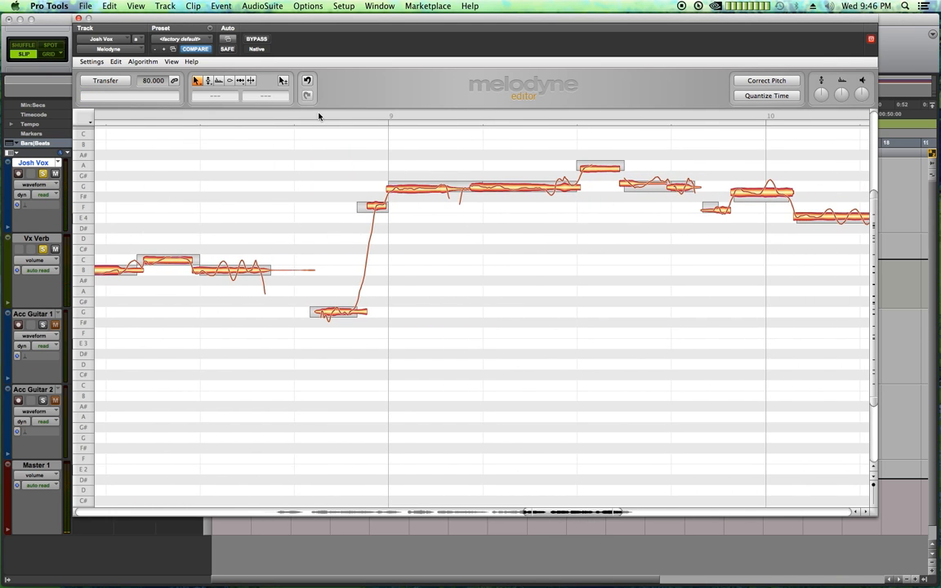
{"action": "left_click_drag", "start_coordinate": [559, 512], "coordinate": [580, 514]}
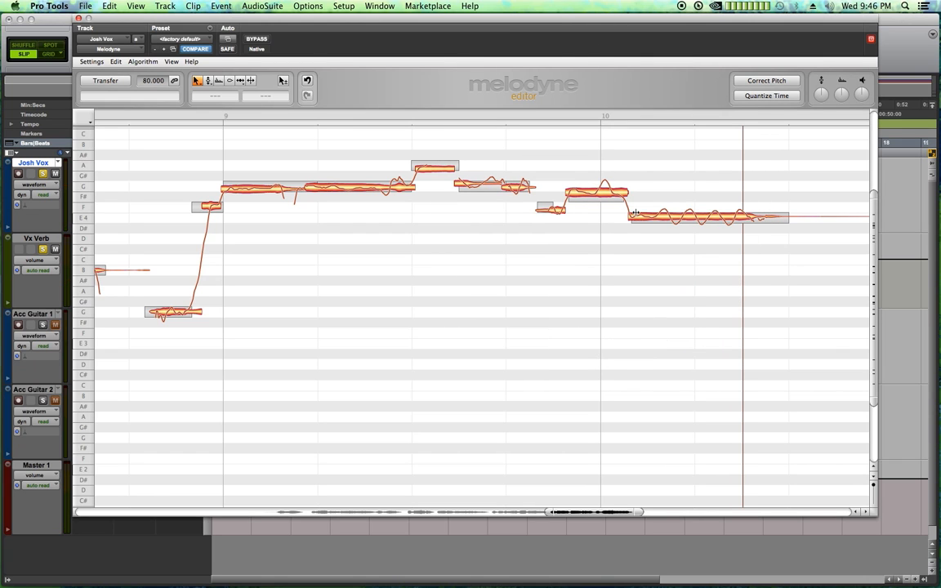
{"action": "left_click", "coordinate": [597, 188]}
{"action": "left_click", "coordinate": [612, 186]}
Correct the final phrase from the low G before bar 9 to the long E in bar 10, snapping to E Minor, and play it
{"action": "left_click_drag", "start_coordinate": [181, 135], "coordinate": [665, 354]}
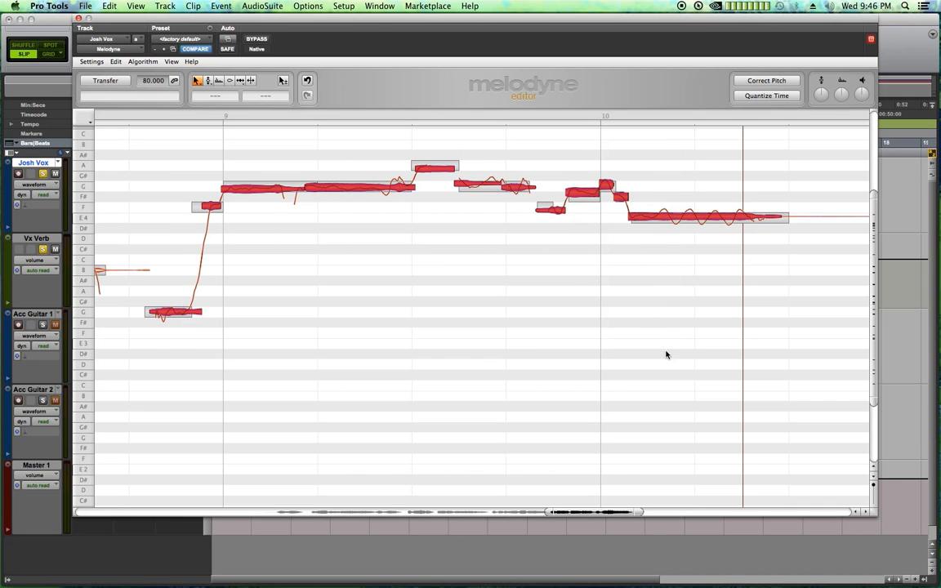
{"action": "left_click", "coordinate": [764, 80]}
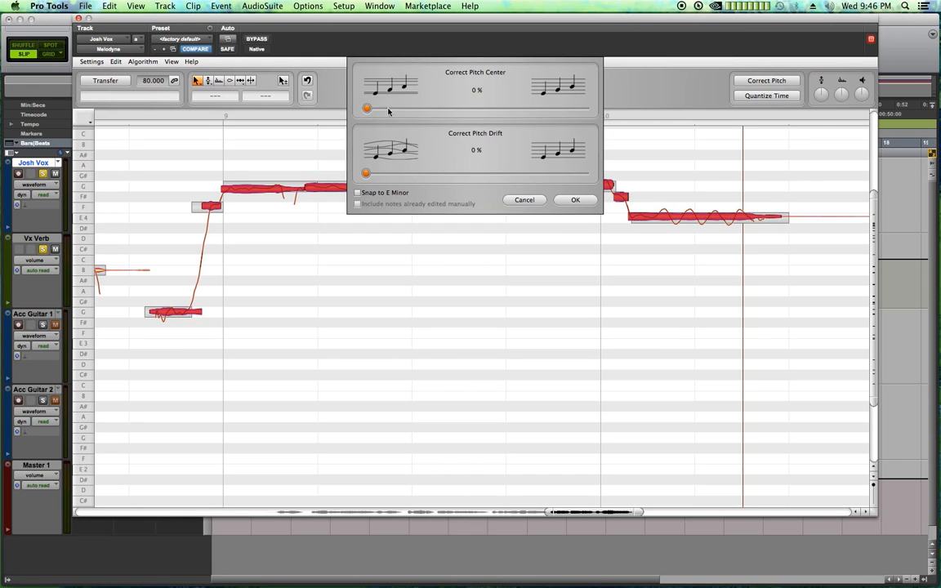
{"action": "left_click_drag", "start_coordinate": [389, 111], "coordinate": [745, 143]}
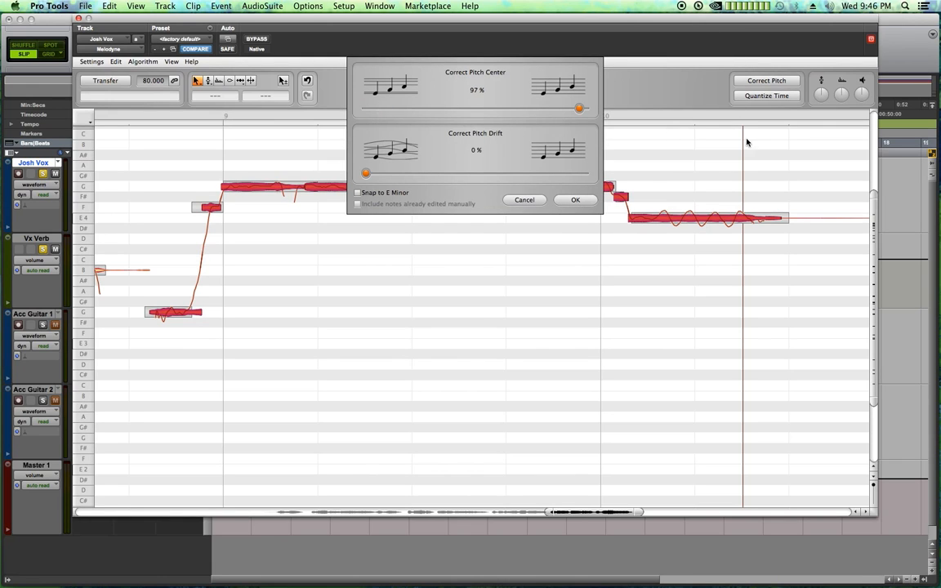
{"action": "left_click", "coordinate": [574, 199]}
{"action": "left_click", "coordinate": [193, 147]}
{"action": "key", "text": "space"}
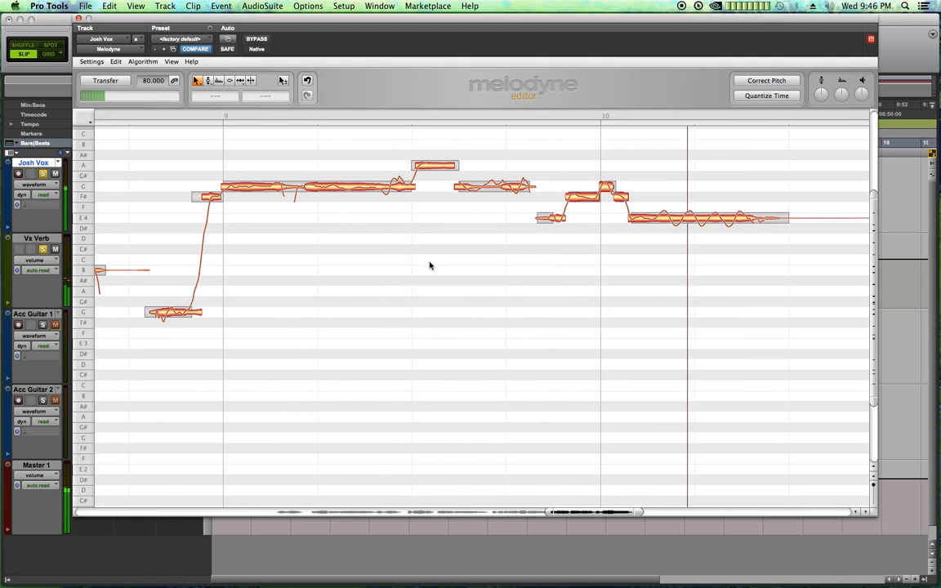
Select all notes, reduce their pitch modulation together with the Pitch Modulation tool, and play the vocal from its start
{"action": "left_click_drag", "start_coordinate": [555, 513], "coordinate": [209, 508]}
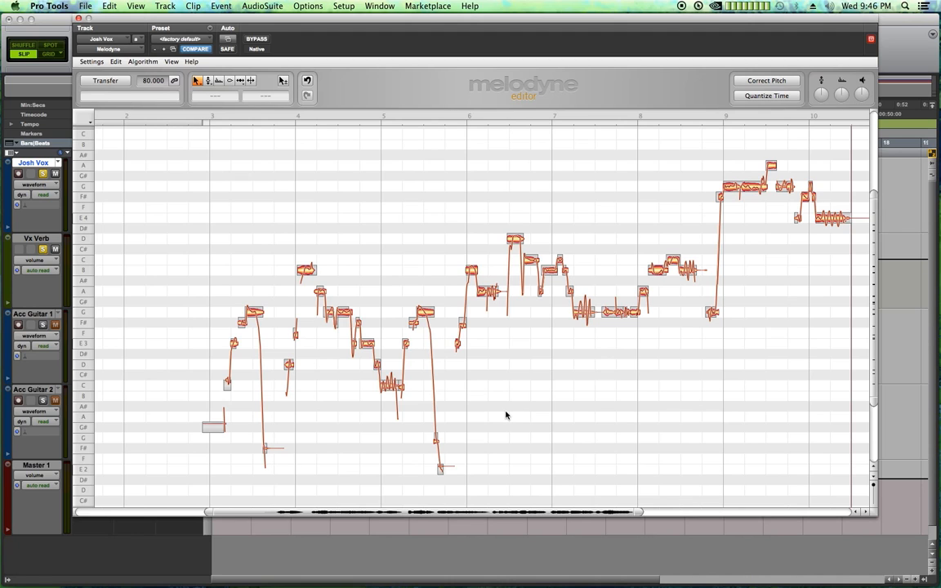
{"action": "key", "text": "super+a"}
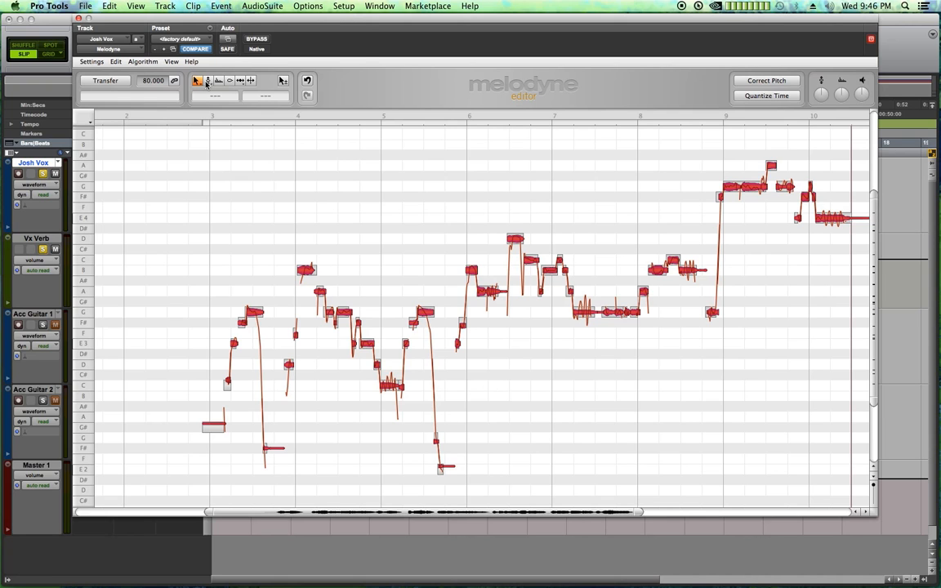
{"action": "left_click_drag", "start_coordinate": [206, 83], "coordinate": [208, 92]}
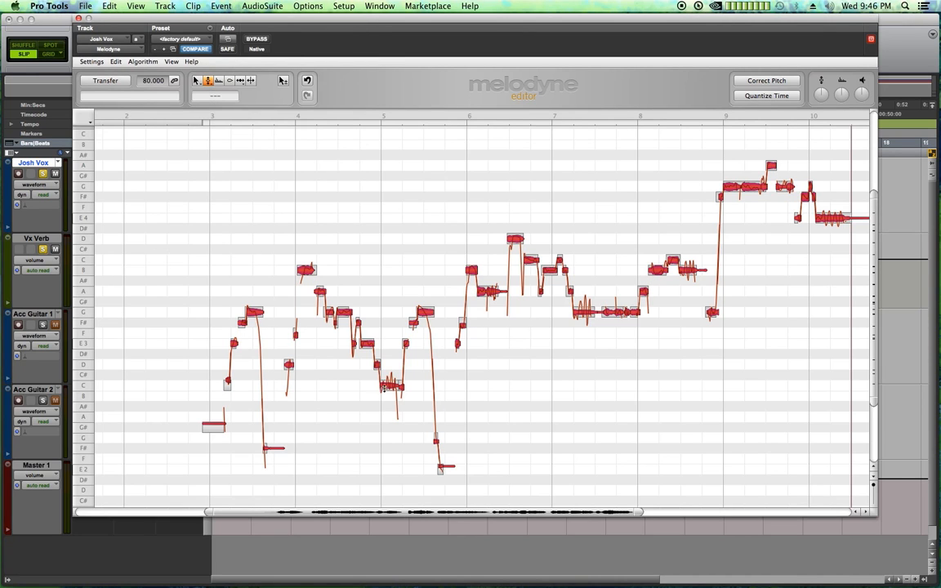
{"action": "left_click", "coordinate": [539, 380]}
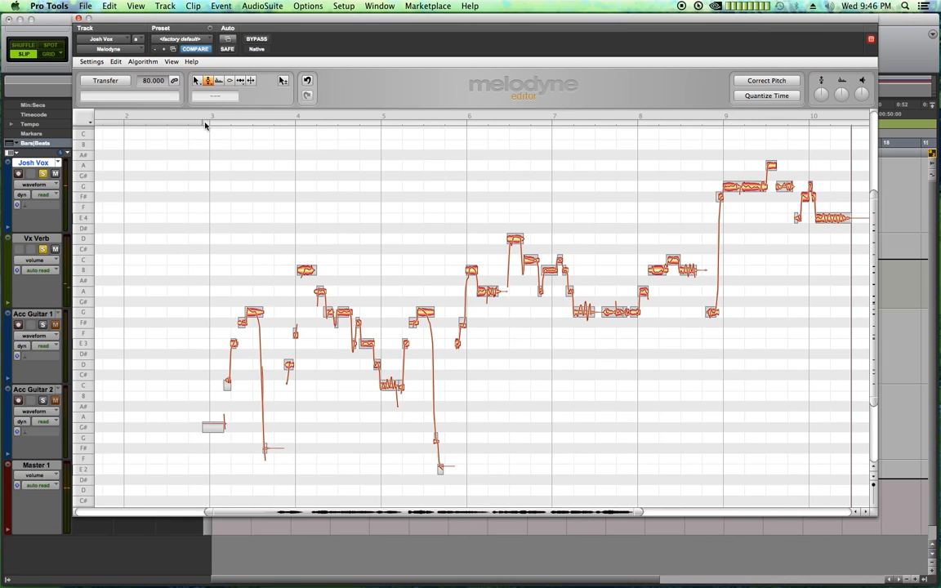
{"action": "key", "text": "space"}
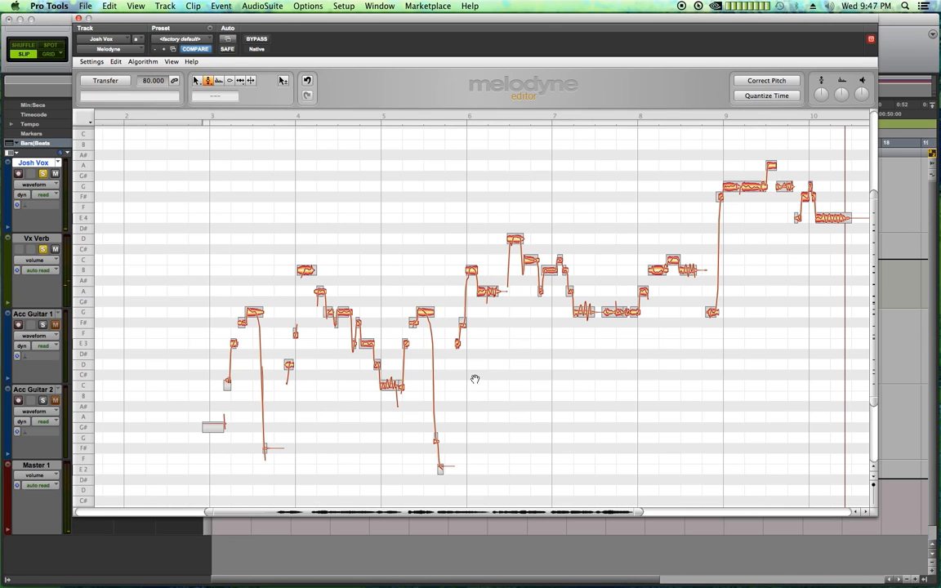
Adjust the pitch modulation of all notes to 81%, check the value on the long C note at bar 5, and play through
{"action": "key", "text": "super+a"}
{"action": "left_click_drag", "start_coordinate": [389, 385], "coordinate": [409, 394]}
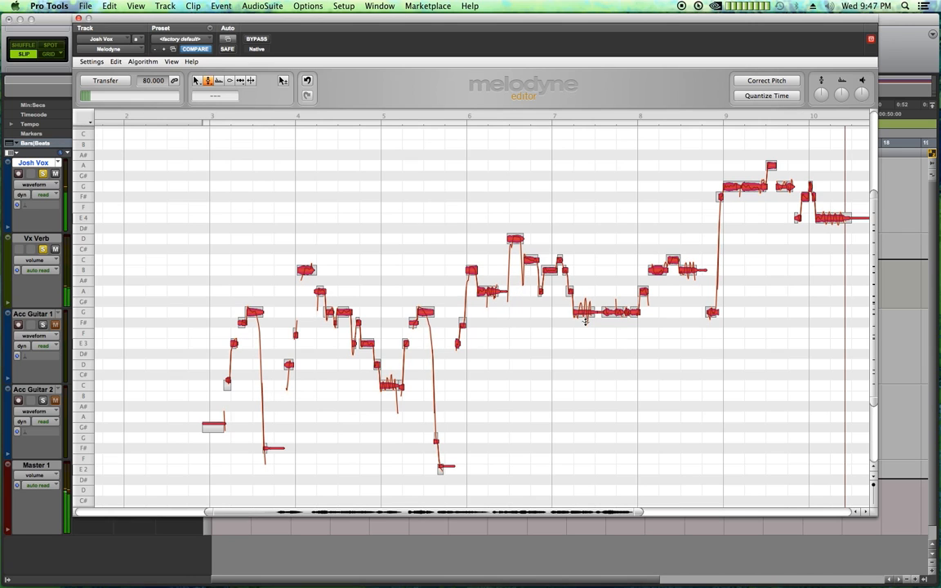
{"action": "left_click", "coordinate": [515, 368]}
{"action": "left_click", "coordinate": [384, 388]}
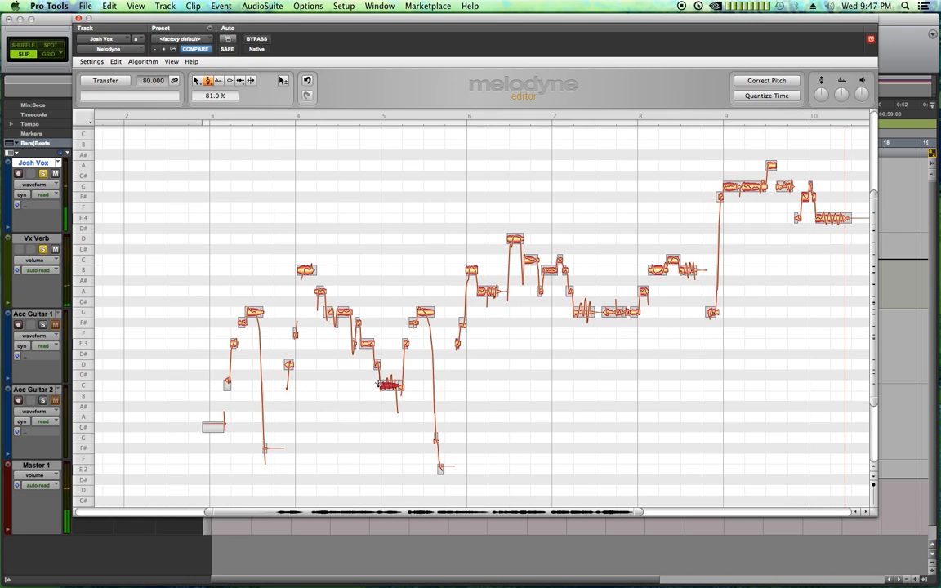
{"action": "left_click", "coordinate": [499, 403]}
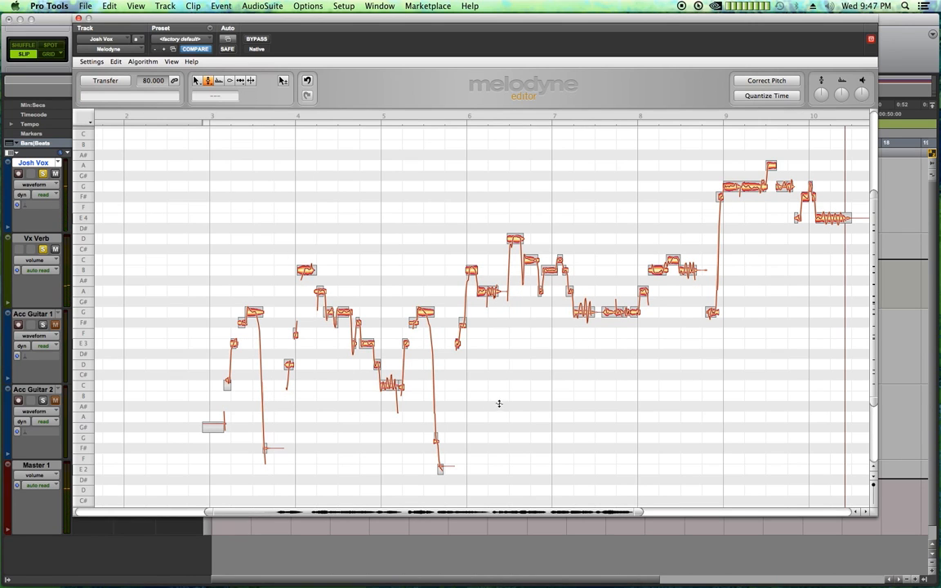
{"action": "left_click", "coordinate": [389, 383]}
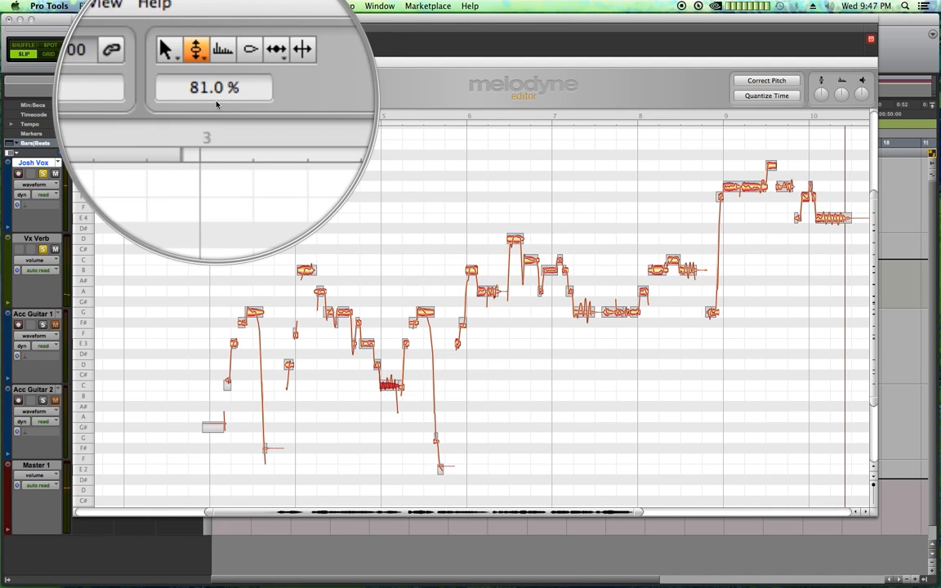
{"action": "left_click", "coordinate": [219, 150]}
{"action": "left_click", "coordinate": [211, 114]}
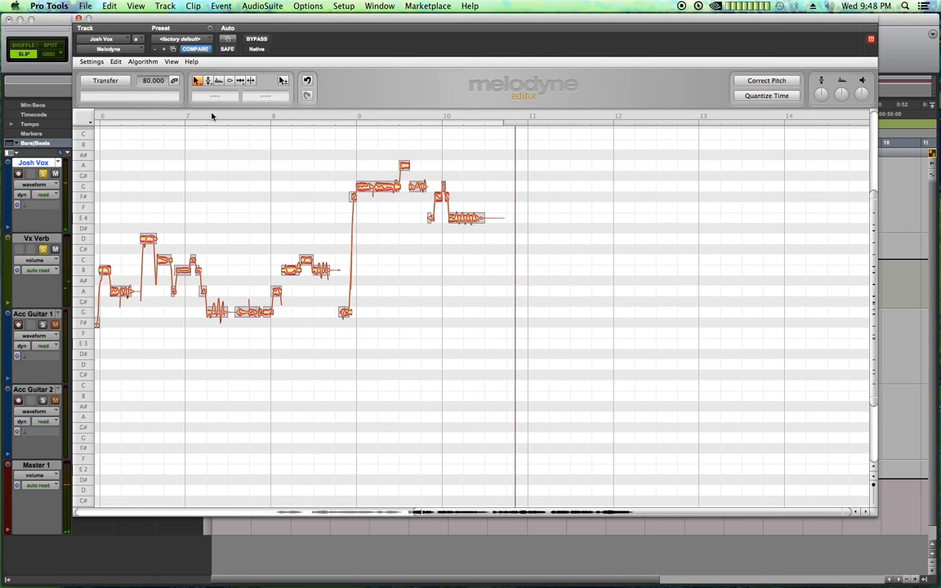
Try raising the formants of all notes by about 251 cents, audition the vocal, and undo the shift
{"action": "left_click_drag", "start_coordinate": [537, 505], "coordinate": [346, 498]}
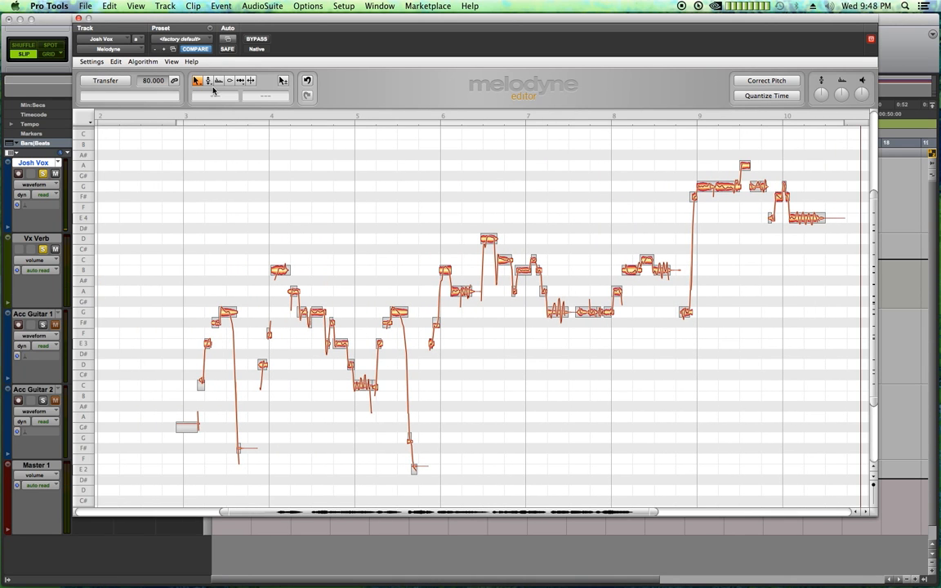
{"action": "left_click", "coordinate": [219, 81]}
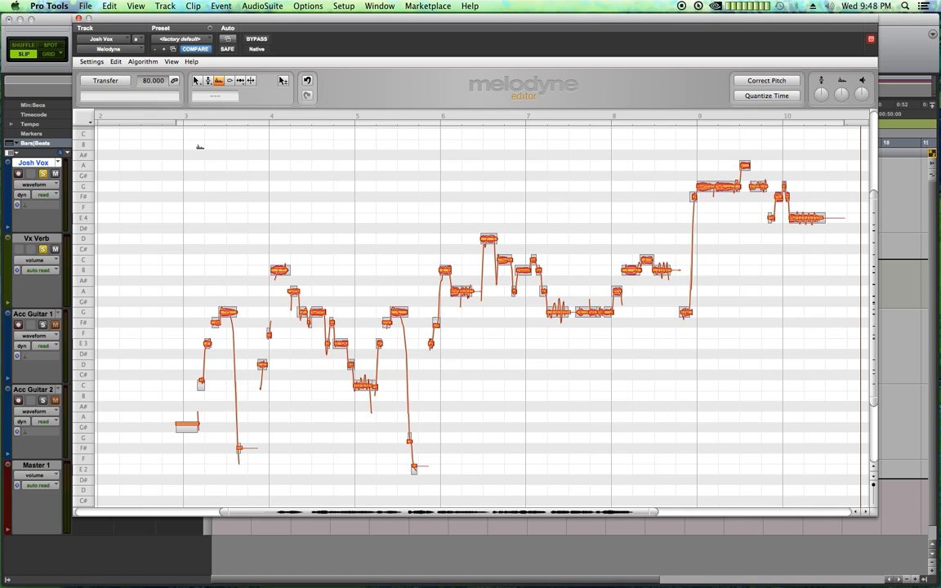
{"action": "left_click_drag", "start_coordinate": [183, 135], "coordinate": [806, 480]}
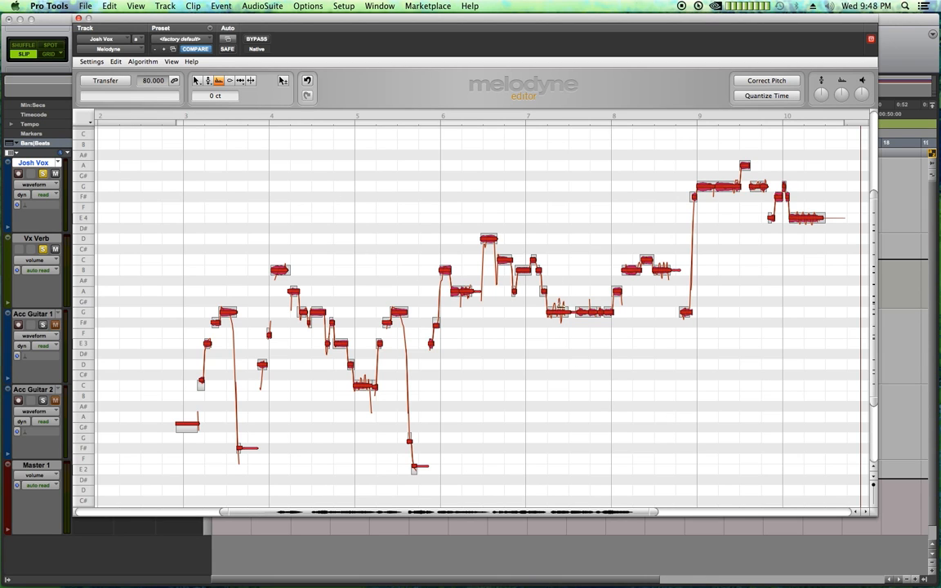
{"action": "left_click_drag", "start_coordinate": [561, 312], "coordinate": [561, 286]}
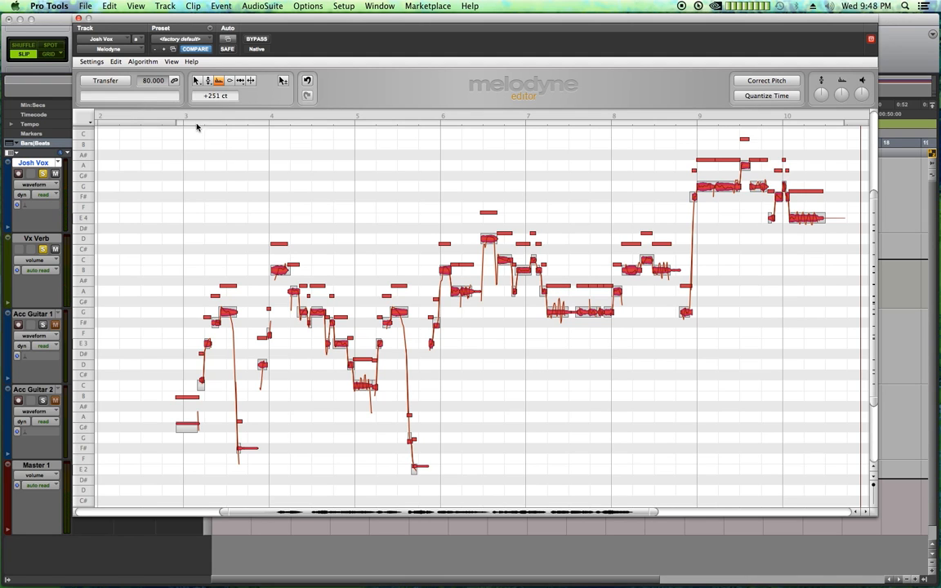
{"action": "key", "text": "space"}
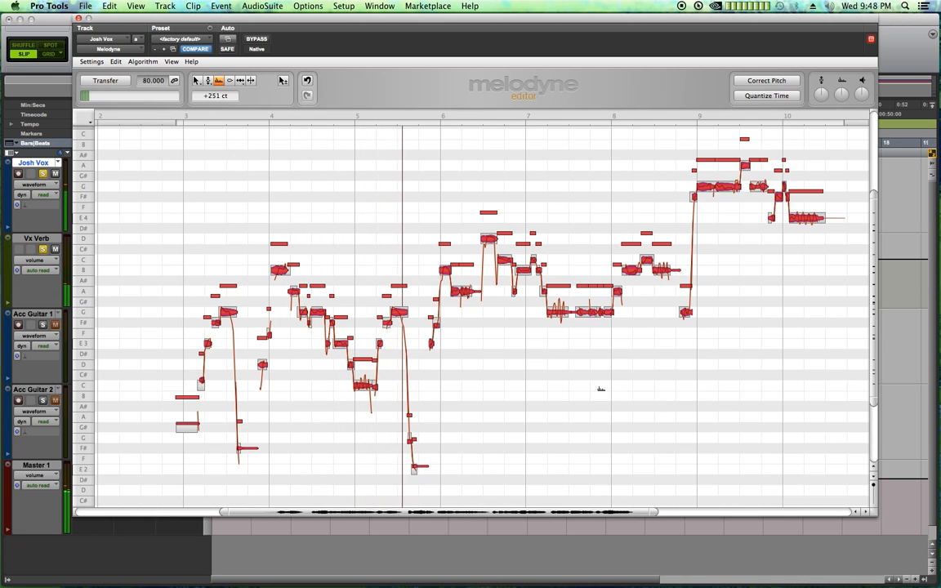
{"action": "key", "text": "super+z"}
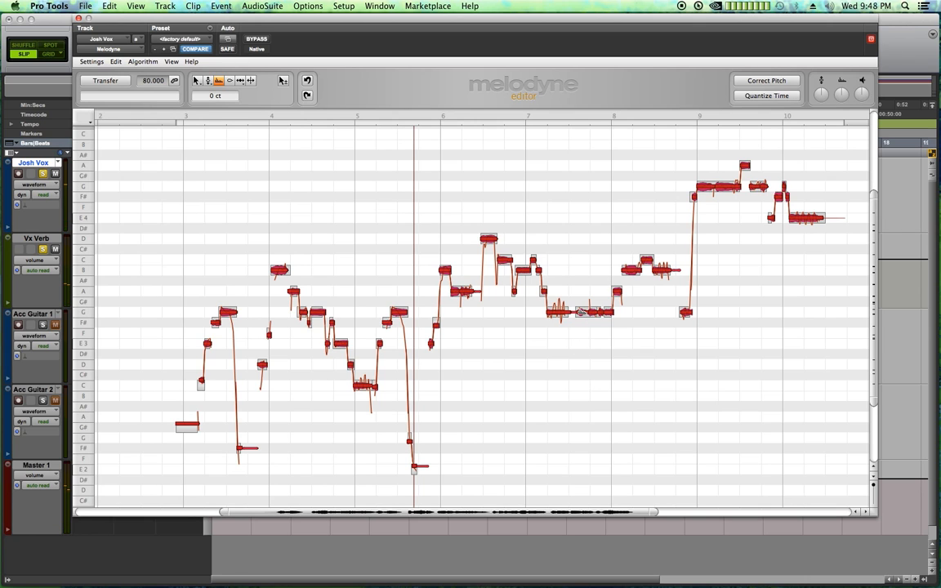
Try lowering the formants of all notes by about 96 cents, audition from before bar 3, and revert the shift
{"action": "left_click_drag", "start_coordinate": [559, 310], "coordinate": [556, 350]}
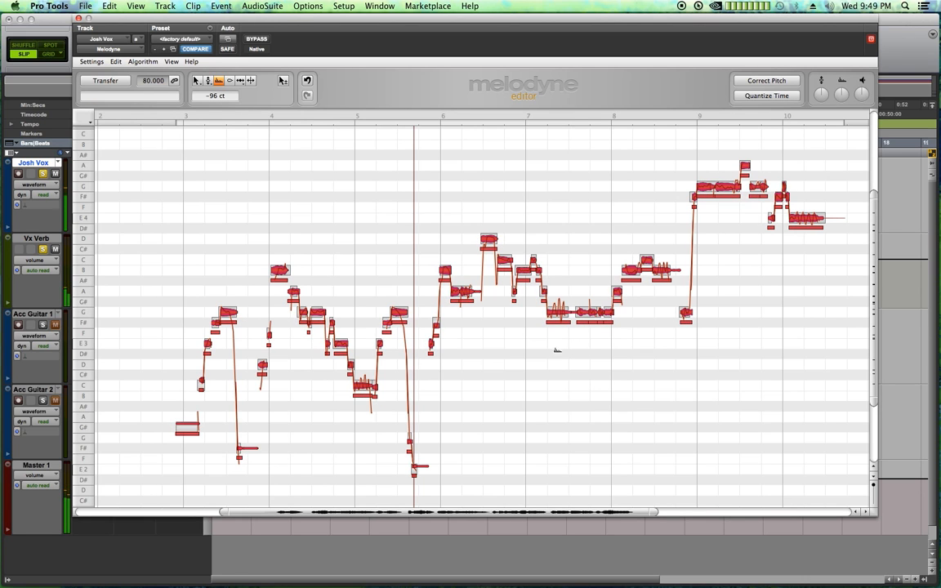
{"action": "left_click", "coordinate": [176, 117]}
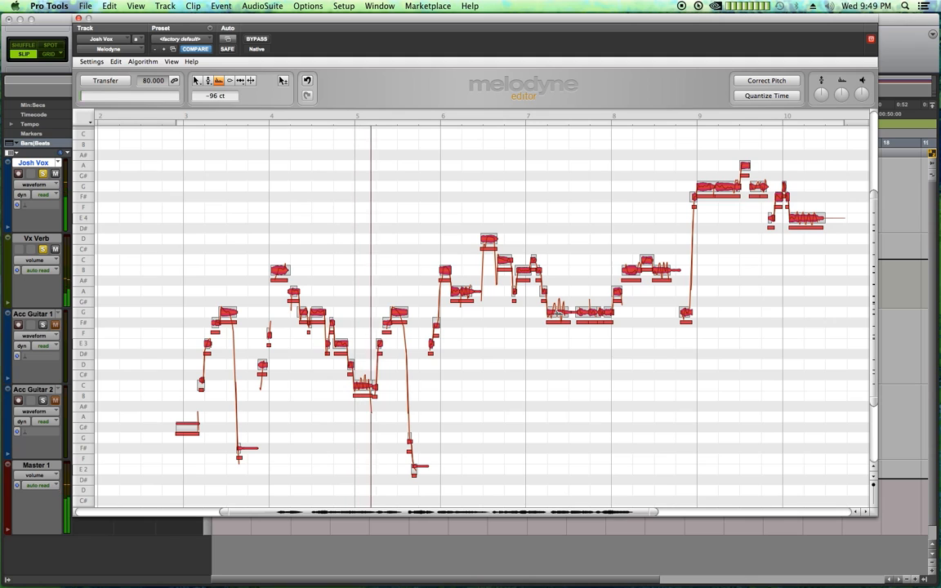
{"action": "left_click", "coordinate": [557, 355]}
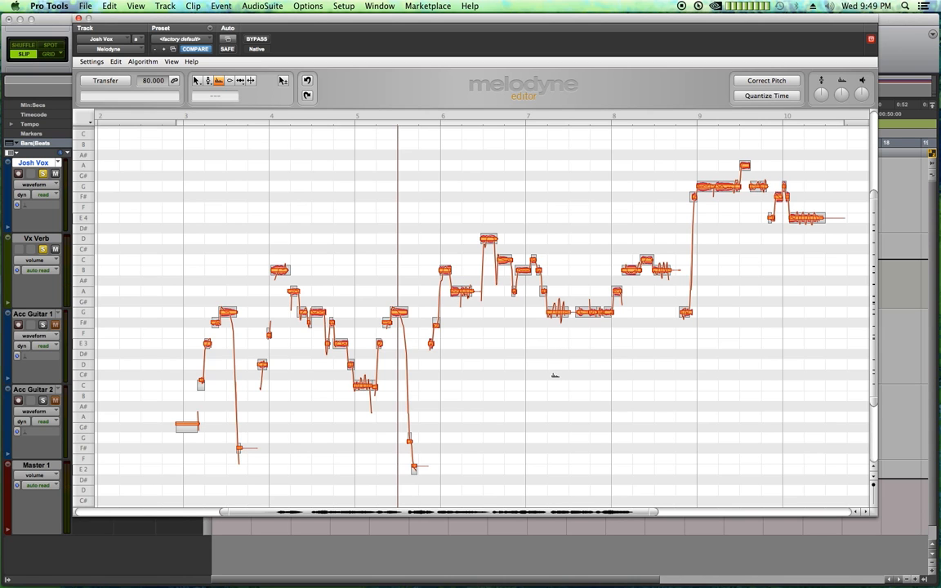
Lower the formants from the F# just before bar 9 to the final E by about 69 cents, and play the phrase
{"action": "mouse_move", "coordinate": [652, 512]}
{"action": "left_mouse_down"}
{"action": "mouse_move", "coordinate": [382, 515]}
{"action": "mouse_move", "coordinate": [639, 503]}
{"action": "left_mouse_up"}
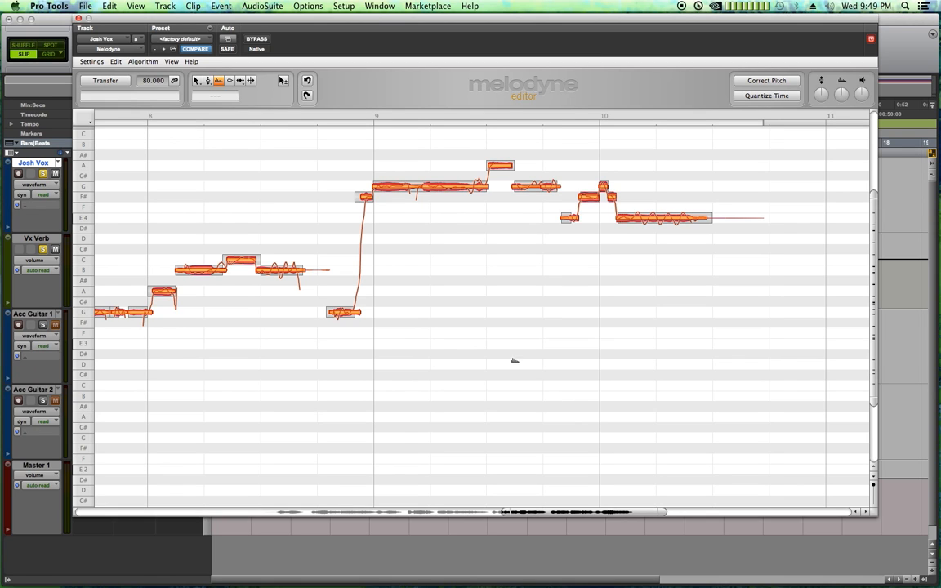
{"action": "left_click", "coordinate": [336, 115]}
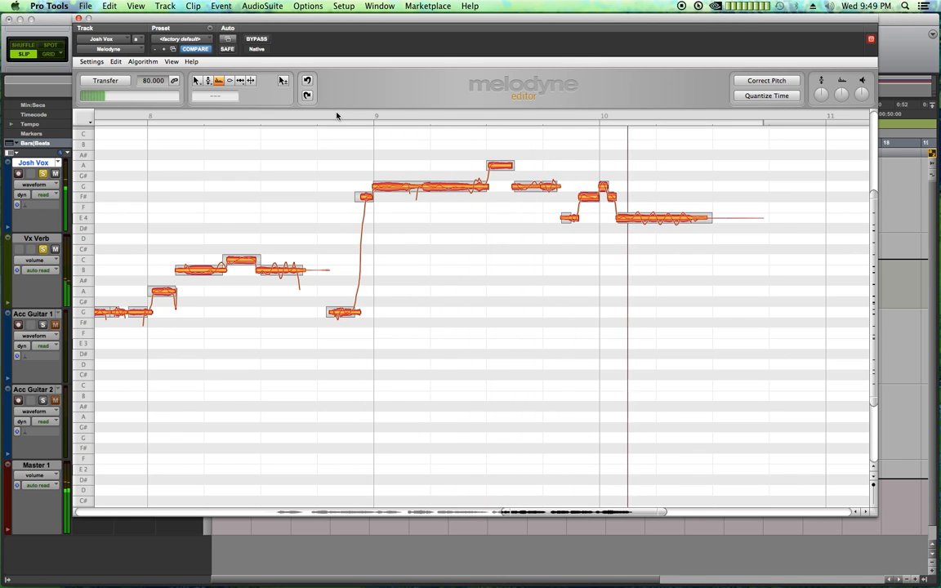
{"action": "left_click_drag", "start_coordinate": [337, 124], "coordinate": [501, 203]}
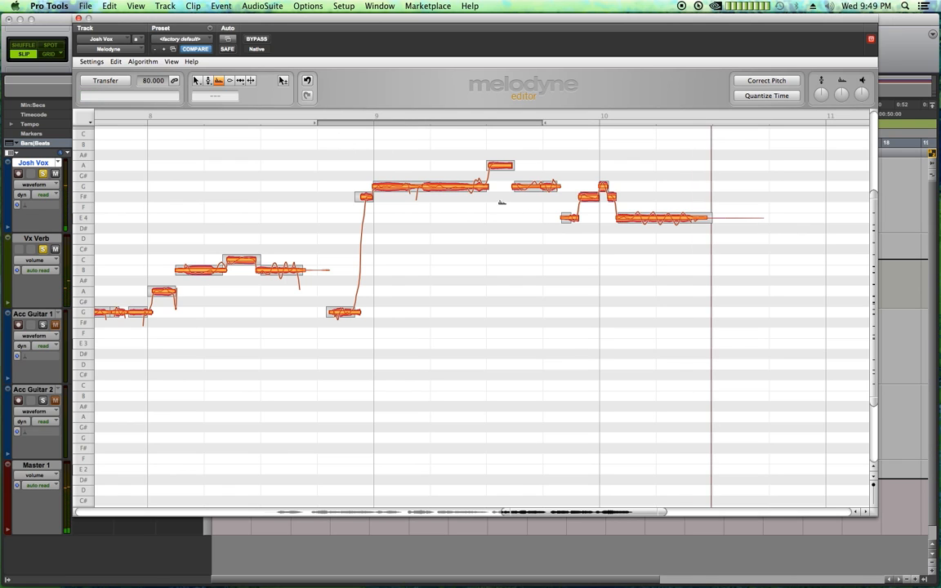
{"action": "double_click", "coordinate": [426, 123]}
{"action": "left_click_drag", "start_coordinate": [347, 140], "coordinate": [633, 229]}
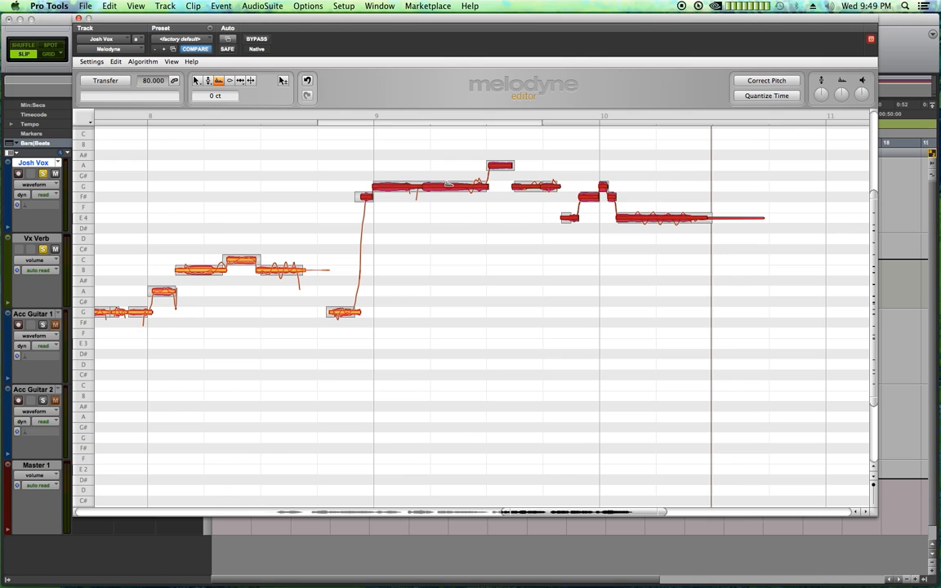
{"action": "left_click_drag", "start_coordinate": [448, 186], "coordinate": [448, 193]}
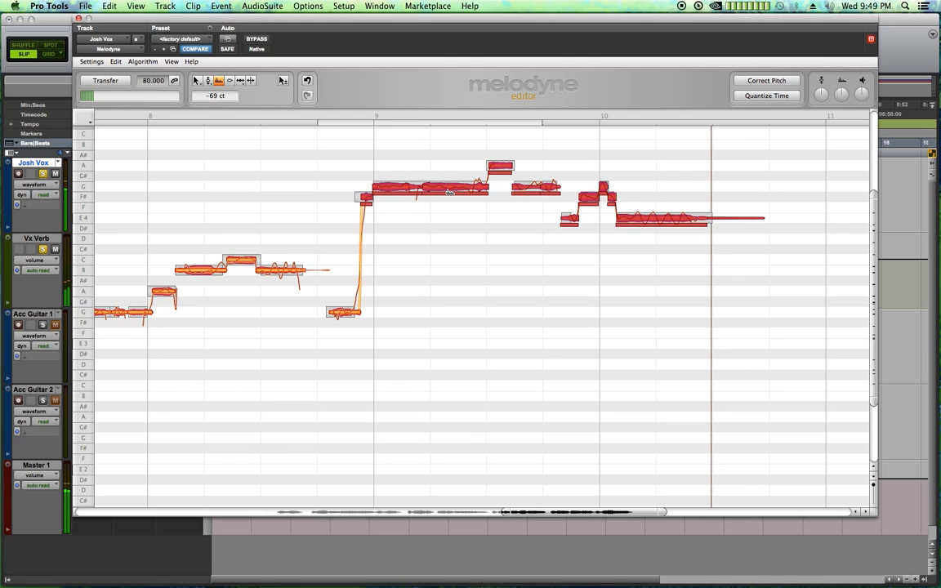
{"action": "left_click", "coordinate": [331, 115]}
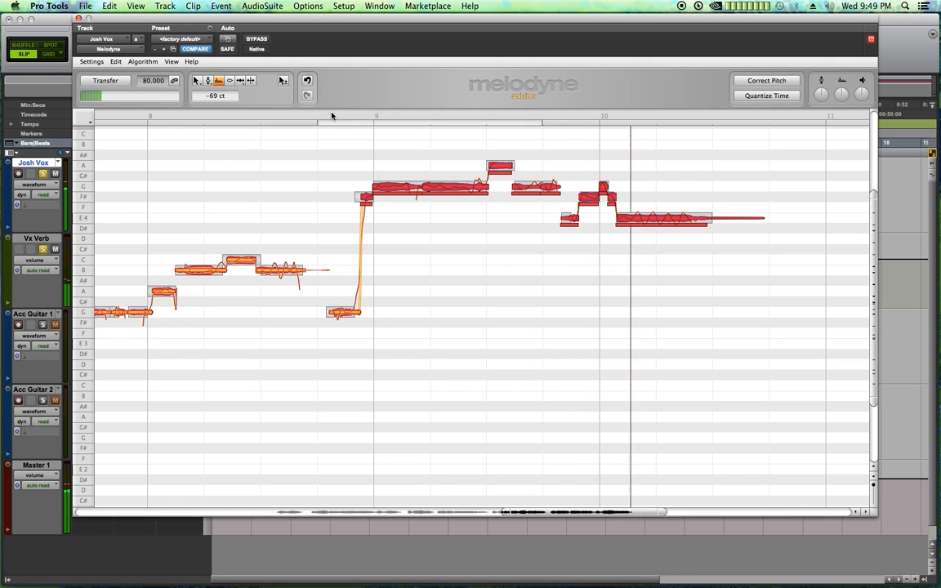
{"action": "left_click", "coordinate": [525, 325]}
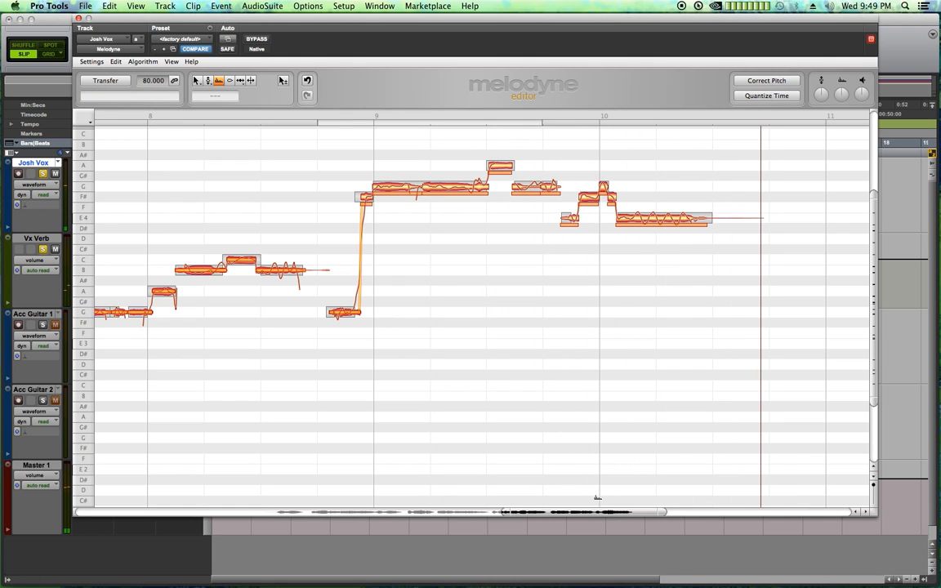
Play the phrase leading into bar 8 and slightly lower the formants of its opening G notes
{"action": "left_click_drag", "start_coordinate": [593, 514], "coordinate": [508, 468]}
{"action": "left_click", "coordinate": [381, 122]}
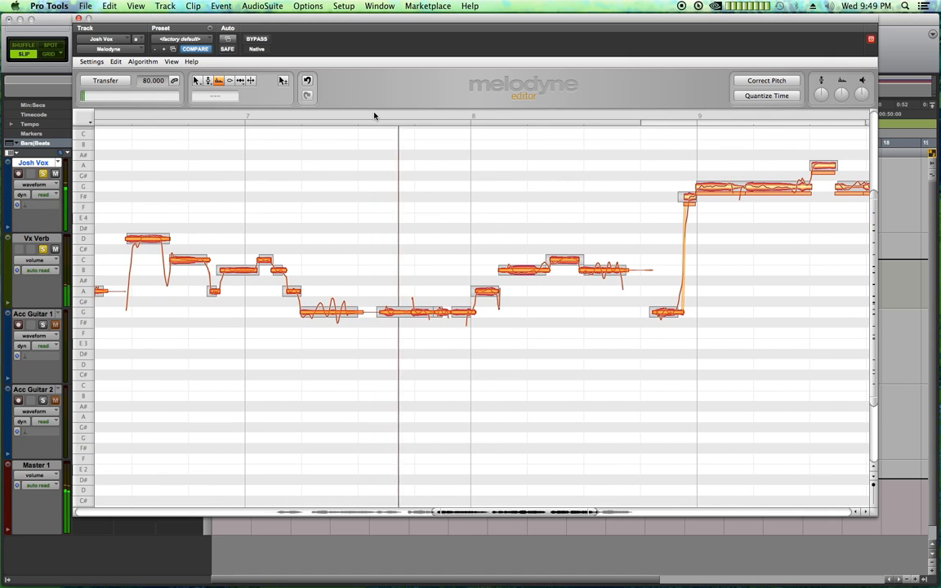
{"action": "left_click_drag", "start_coordinate": [396, 283], "coordinate": [422, 312]}
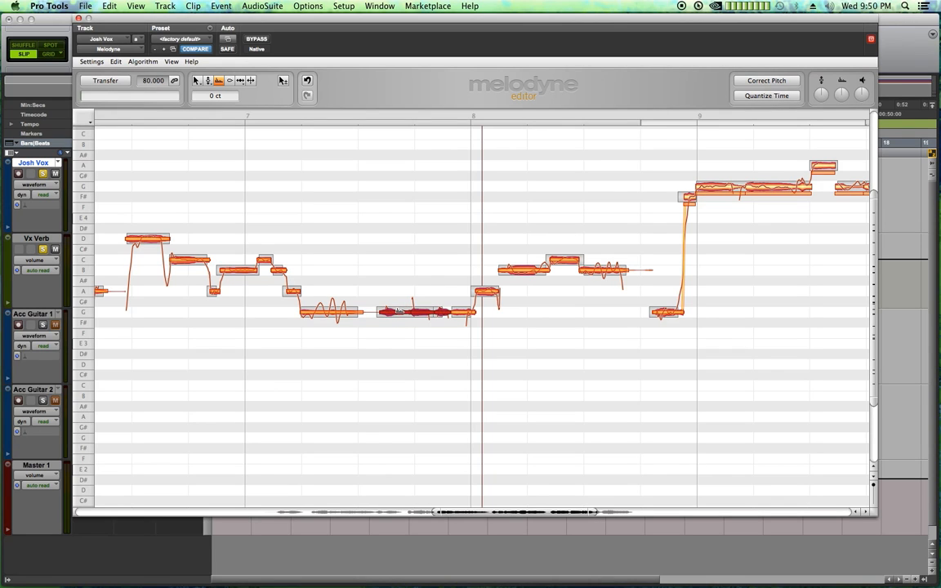
{"action": "left_click", "coordinate": [387, 196]}
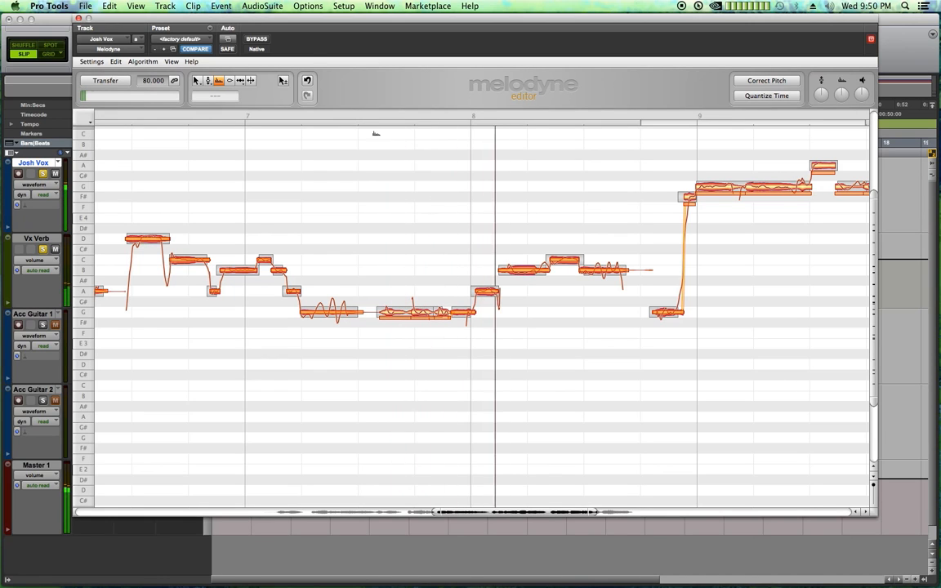
Audition the opening phrases, lower the formant of the short E3 note after bar 5 by about 53 cents, and replay it
{"action": "left_click_drag", "start_coordinate": [487, 516], "coordinate": [293, 516]}
{"action": "key", "text": "space"}
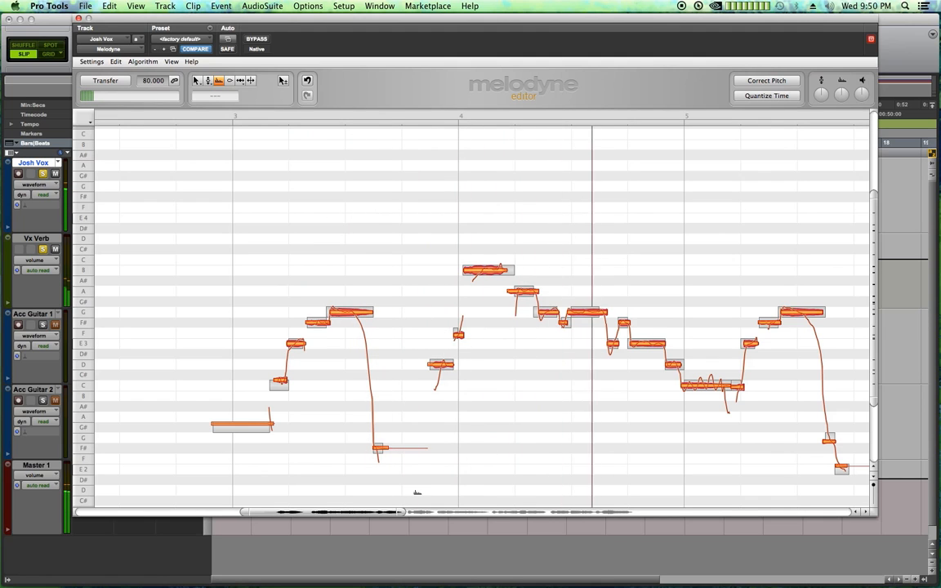
{"action": "left_click_drag", "start_coordinate": [391, 513], "coordinate": [458, 526]}
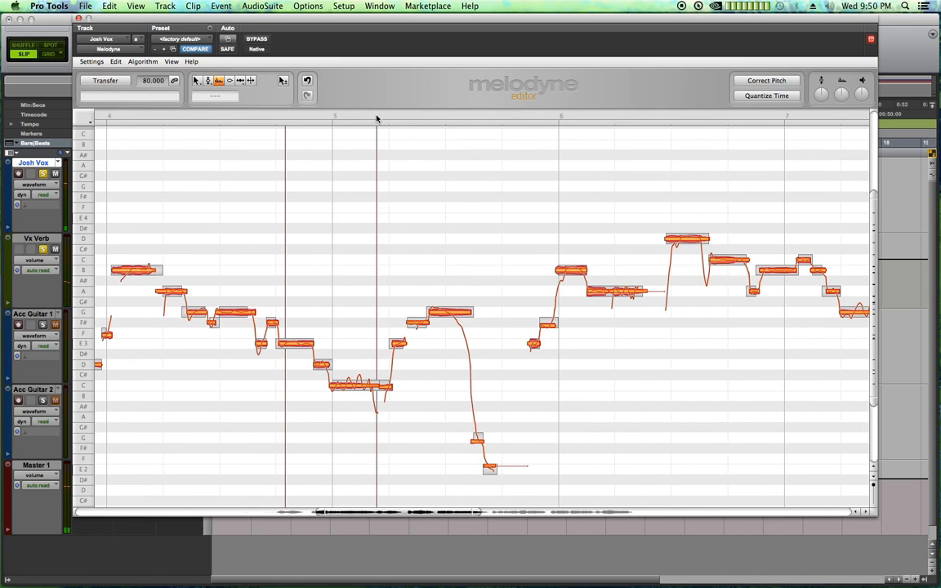
{"action": "left_click", "coordinate": [398, 343]}
{"action": "left_click_drag", "start_coordinate": [396, 347], "coordinate": [397, 351]}
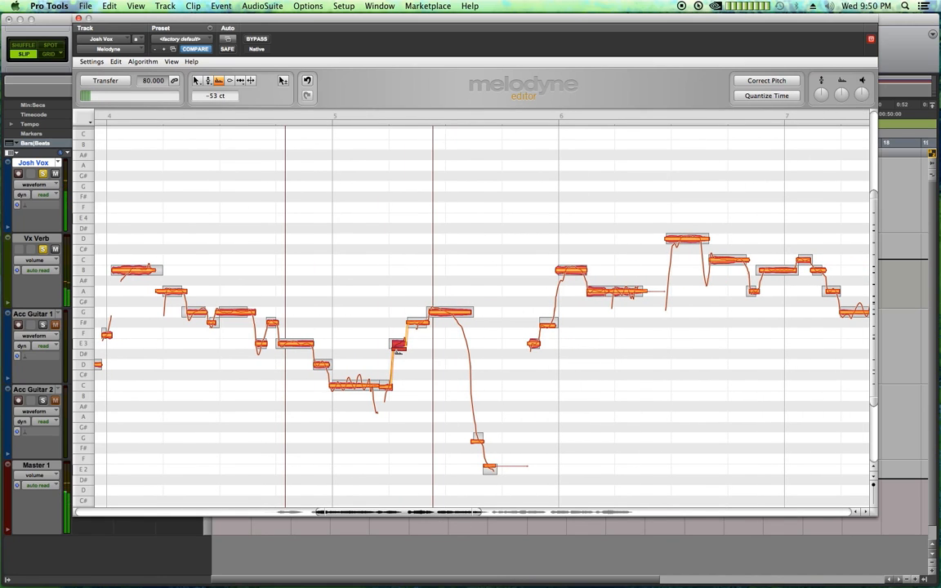
{"action": "double_click", "coordinate": [369, 117]}
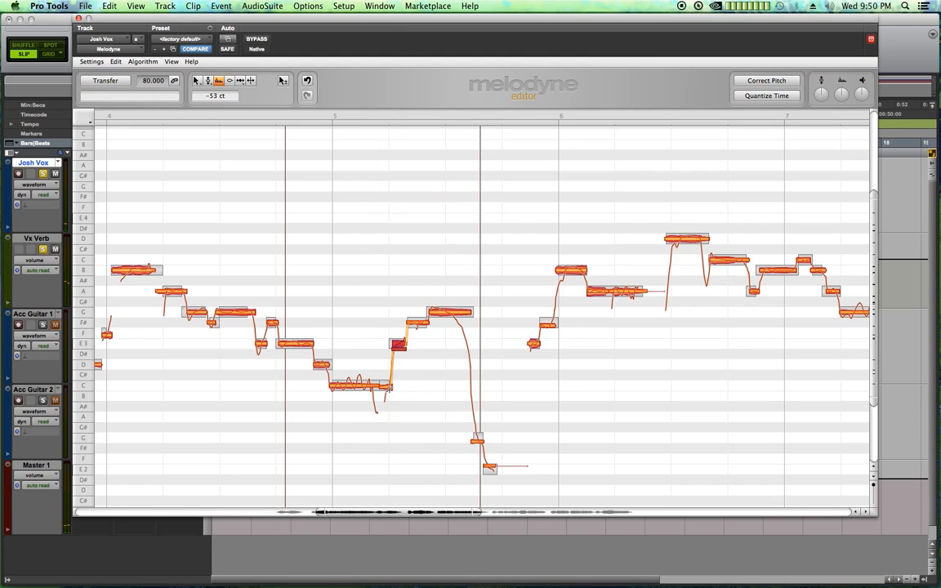
Lower the formant of the short C note after bar 5 slightly and the following E3 note to about -128 cents, and audition the vocal
{"action": "left_click_drag", "start_coordinate": [387, 386], "coordinate": [386, 392]}
{"action": "double_click", "coordinate": [361, 116]}
{"action": "left_click_drag", "start_coordinate": [398, 344], "coordinate": [398, 353]}
{"action": "key", "text": "space"}
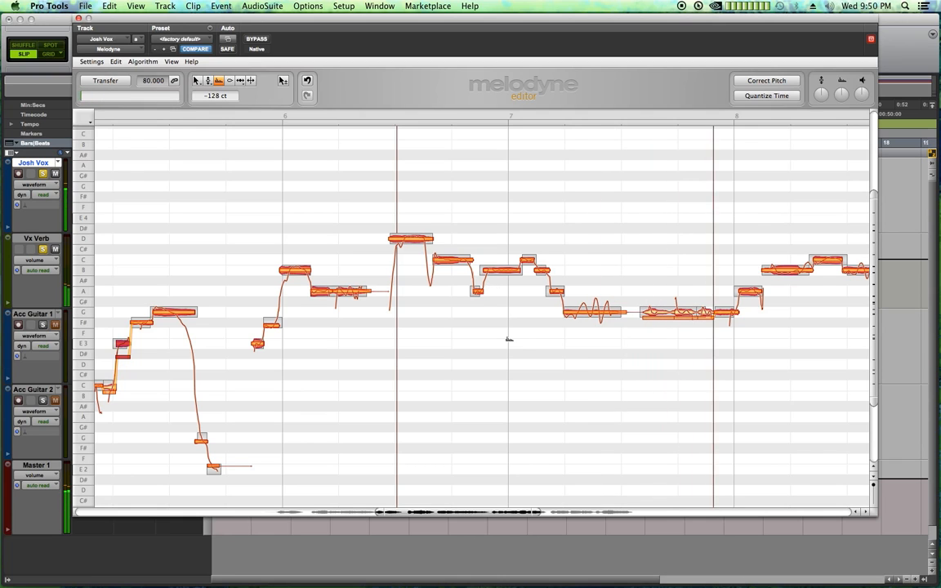
{"action": "key", "text": "space"}
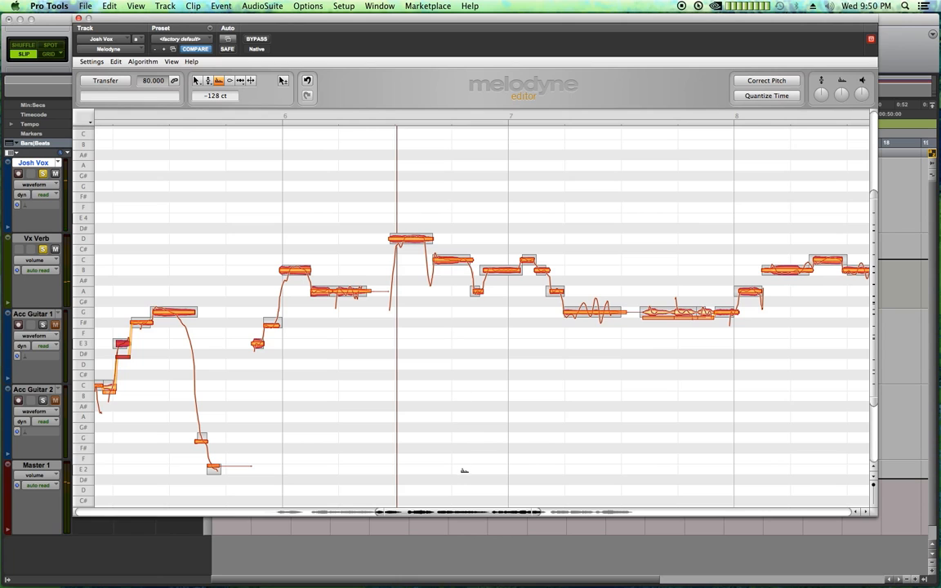
Return to the phrase between bars 4 and 5 with the Main Tool active and play it back
{"action": "left_click_drag", "start_coordinate": [465, 513], "coordinate": [354, 508]}
{"action": "left_click", "coordinate": [197, 80]}
{"action": "left_click", "coordinate": [392, 179]}
{"action": "double_click", "coordinate": [319, 115]}
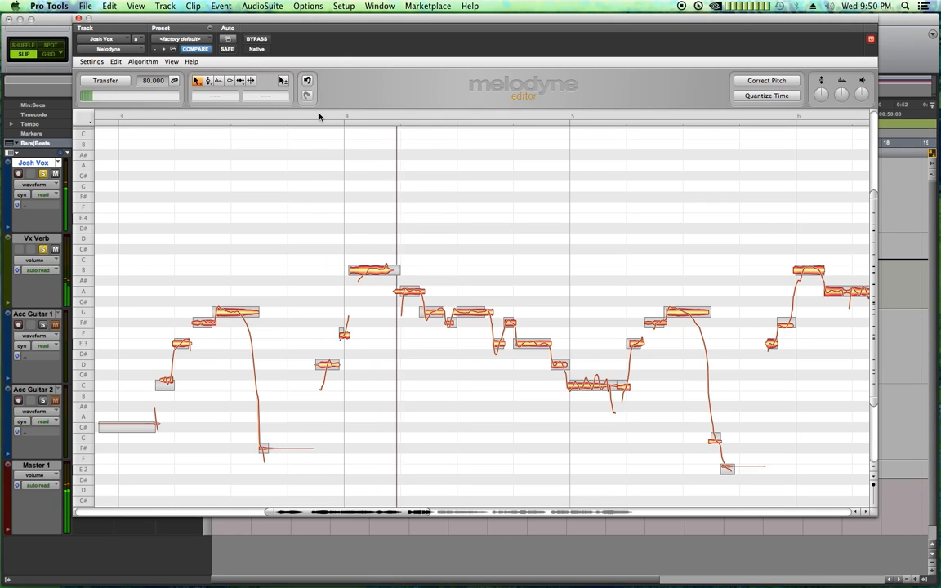
{"action": "left_click_drag", "start_coordinate": [427, 512], "coordinate": [362, 511]}
{"action": "scroll", "coordinate": [332, 393], "scroll_direction": "right", "scroll_amount": 5}
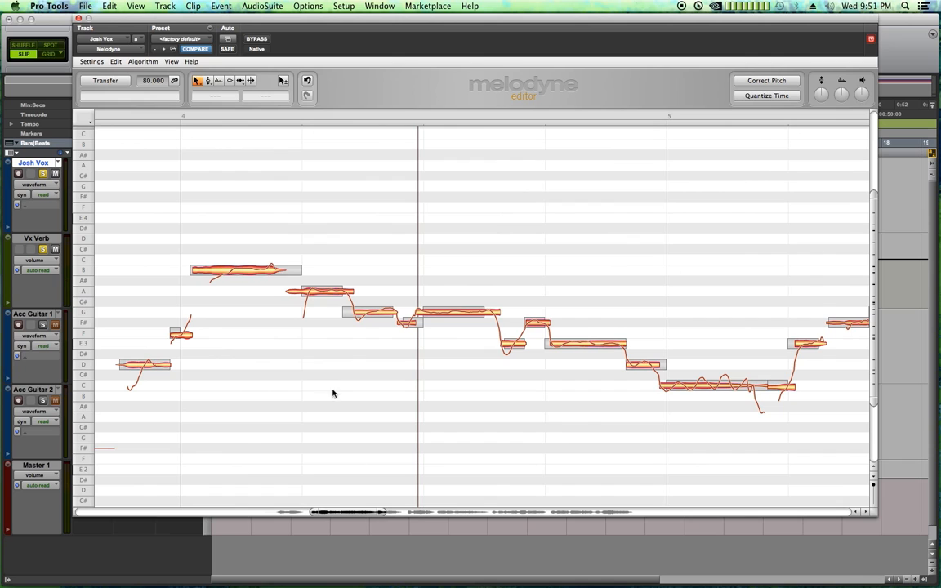
{"action": "left_click", "coordinate": [178, 115]}
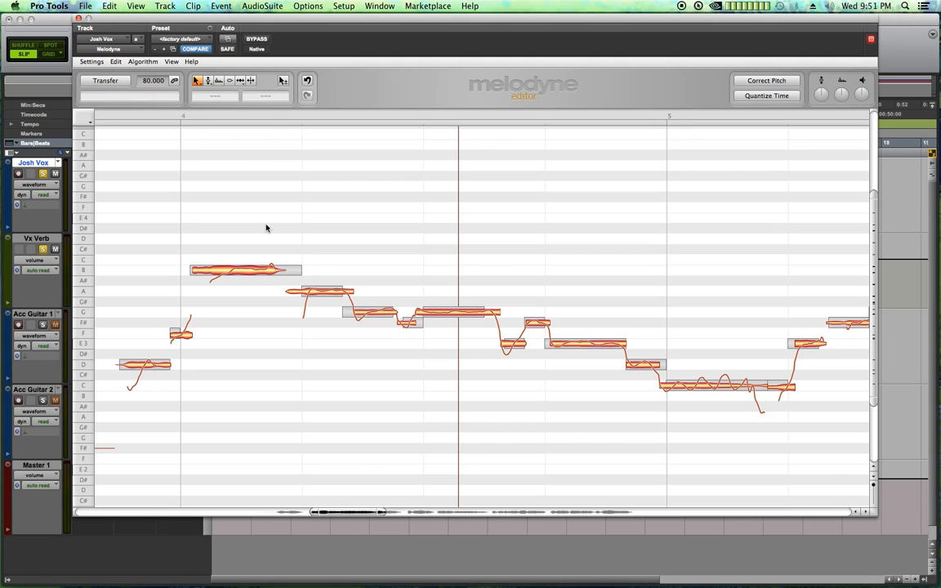
{"action": "key", "text": "space"}
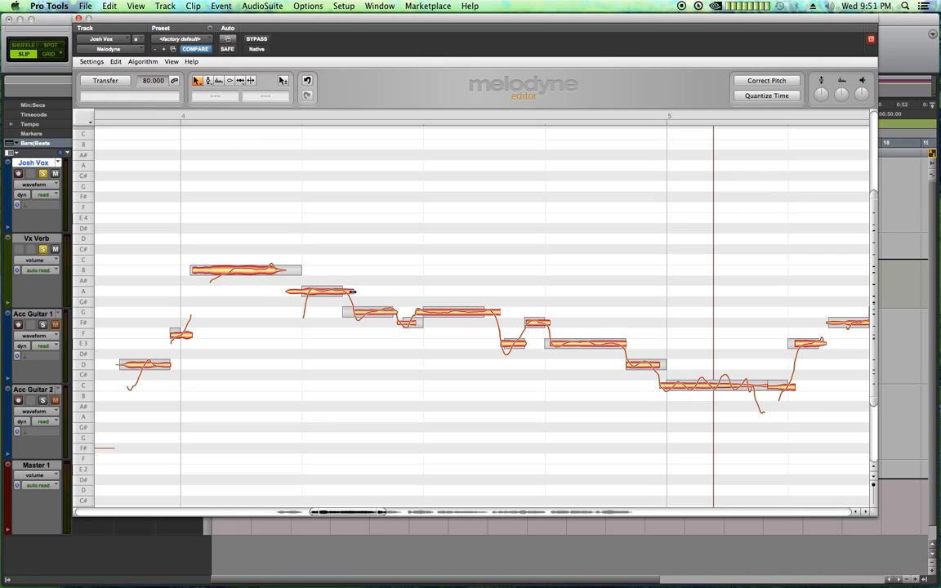
Try moving the start of the first A note after bar 4 later onto its grey timing box, play it, and undo the change
{"action": "left_click", "coordinate": [284, 291]}
{"action": "mouse_move", "coordinate": [284, 291]}
{"action": "left_mouse_down"}
{"action": "mouse_move", "coordinate": [309, 292]}
{"action": "mouse_move", "coordinate": [226, 292]}
{"action": "mouse_move", "coordinate": [300, 294]}
{"action": "left_mouse_up"}
{"action": "left_click", "coordinate": [279, 324]}
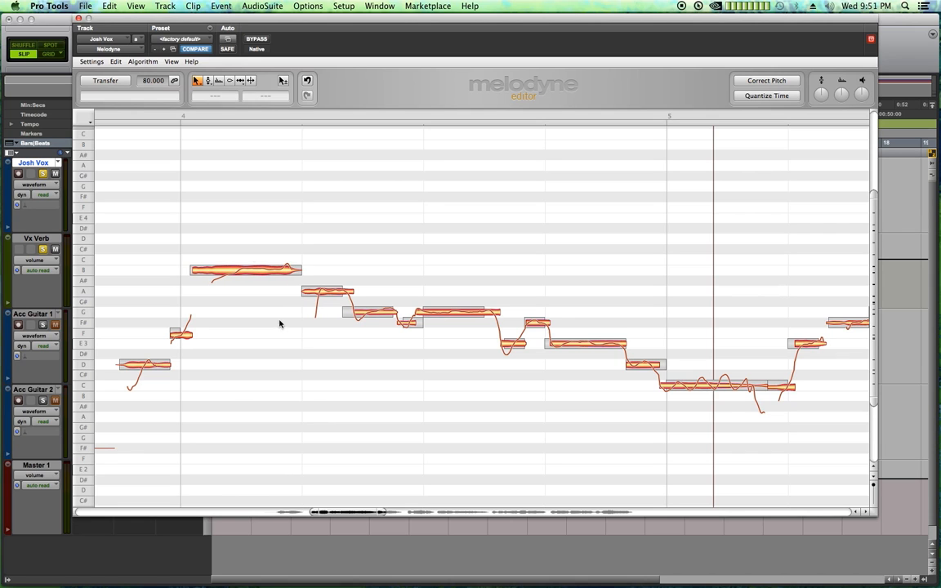
{"action": "left_click", "coordinate": [132, 117]}
{"action": "key", "text": "space"}
{"action": "key", "text": "super+z"}
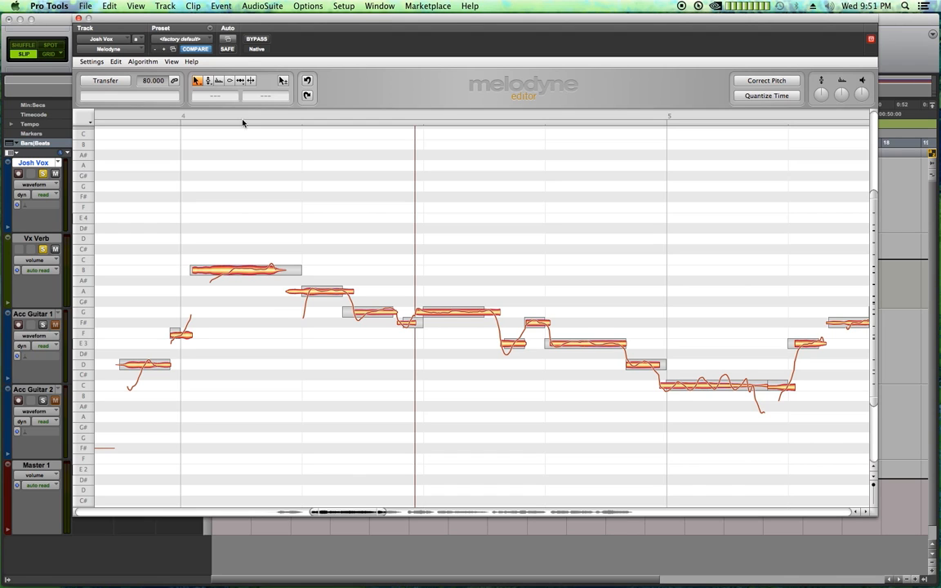
Raise the attack speed of the first A note after bar 4 to 100% and play the phrase
{"action": "left_click", "coordinate": [241, 81]}
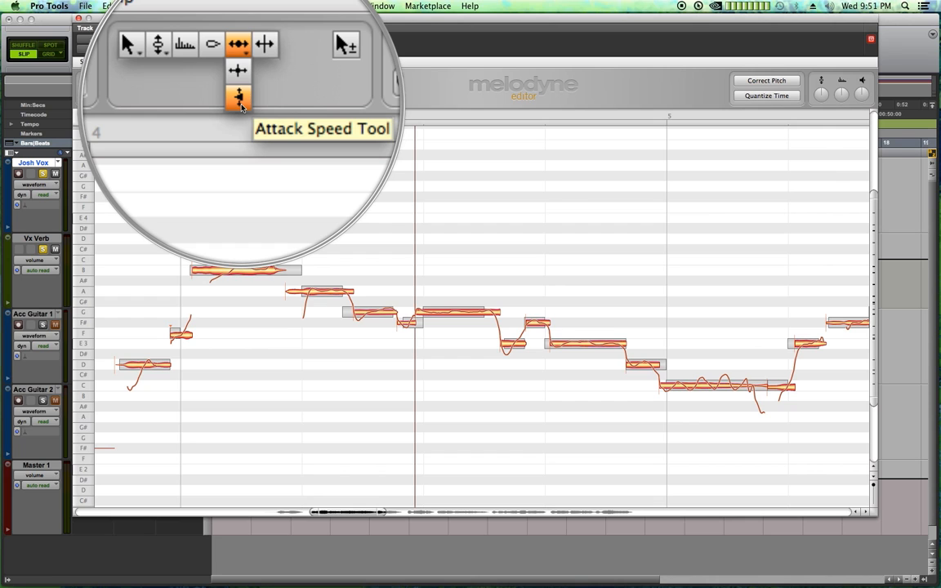
{"action": "left_click", "coordinate": [241, 104]}
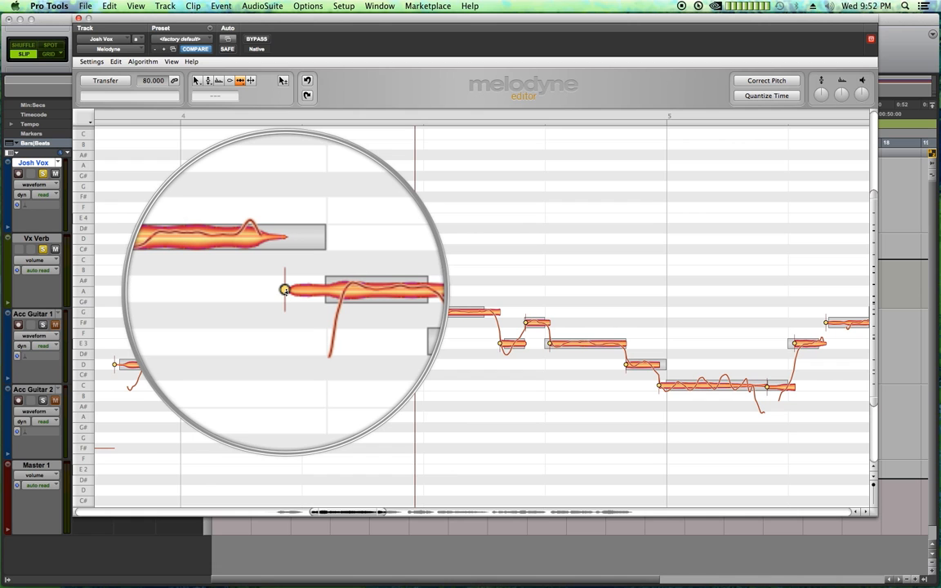
{"action": "left_click", "coordinate": [285, 290]}
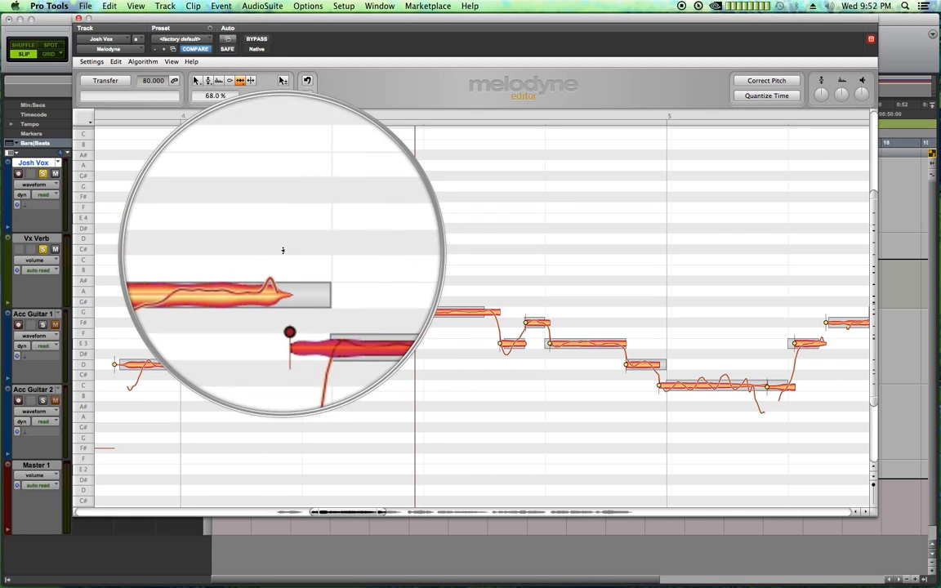
{"action": "left_click", "coordinate": [179, 119]}
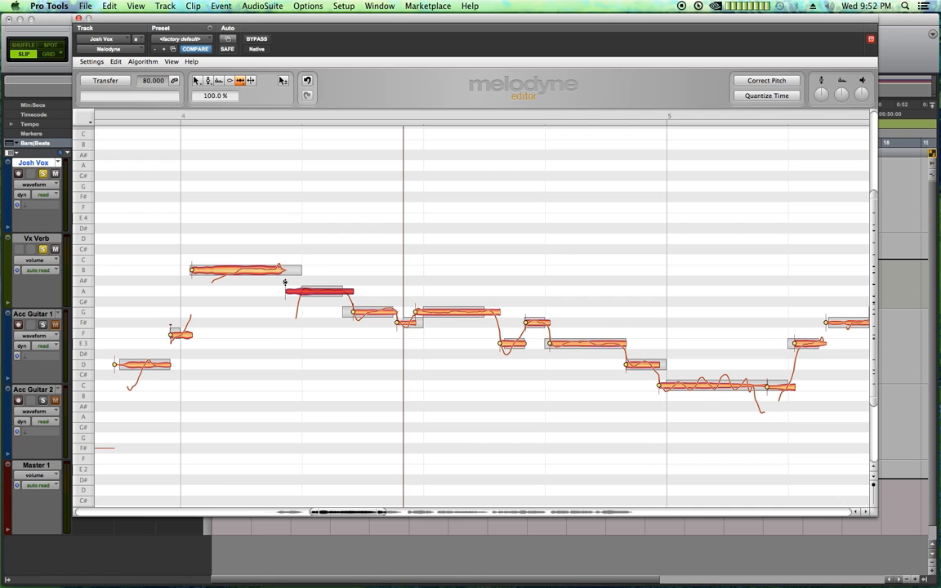
Lower the same A note's attack speed to -66% and play it, and try -100% with another playback
{"action": "left_click_drag", "start_coordinate": [285, 282], "coordinate": [294, 371]}
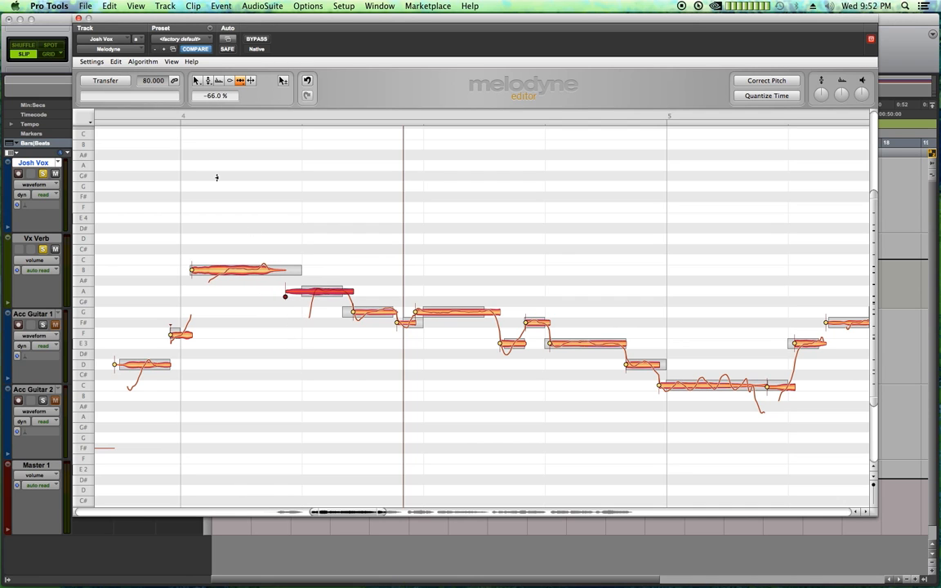
{"action": "left_click", "coordinate": [167, 120]}
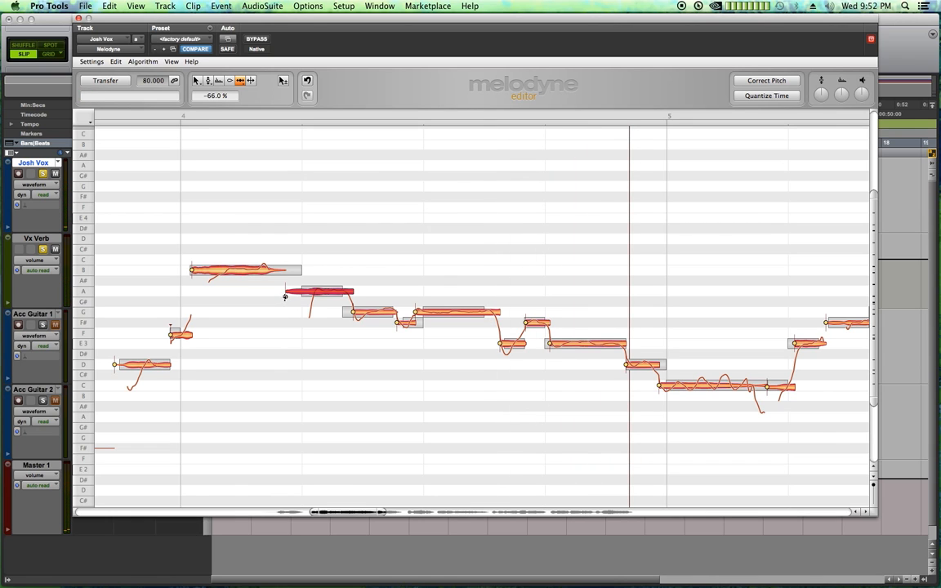
{"action": "left_click_drag", "start_coordinate": [285, 298], "coordinate": [279, 397]}
{"action": "left_click_drag", "start_coordinate": [285, 299], "coordinate": [290, 331]}
{"action": "left_click", "coordinate": [182, 120]}
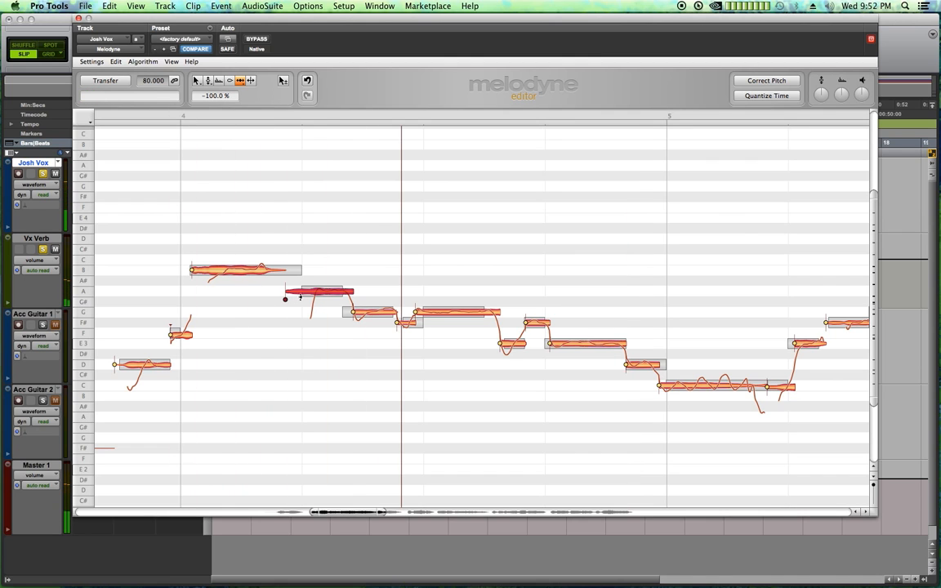
Reset the A note's attack speed to 0%, lower it to about -57%, and play the phrase
{"action": "left_click_drag", "start_coordinate": [285, 299], "coordinate": [287, 331]}
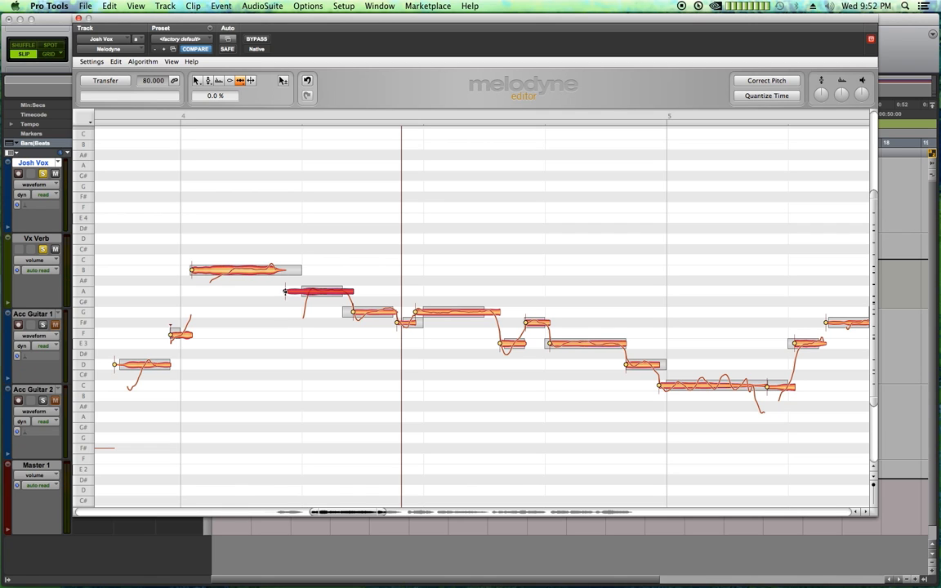
{"action": "left_click_drag", "start_coordinate": [284, 292], "coordinate": [303, 326]}
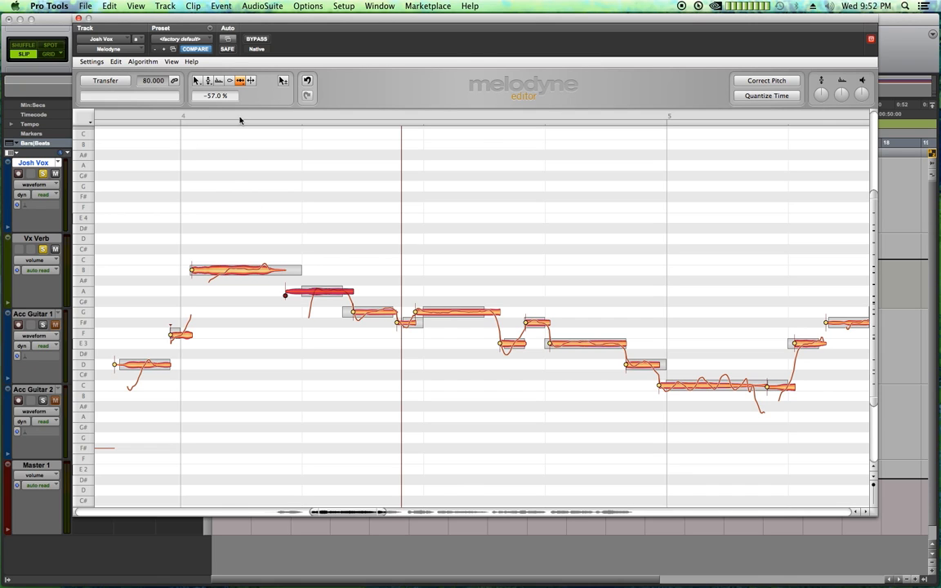
{"action": "left_click", "coordinate": [175, 116]}
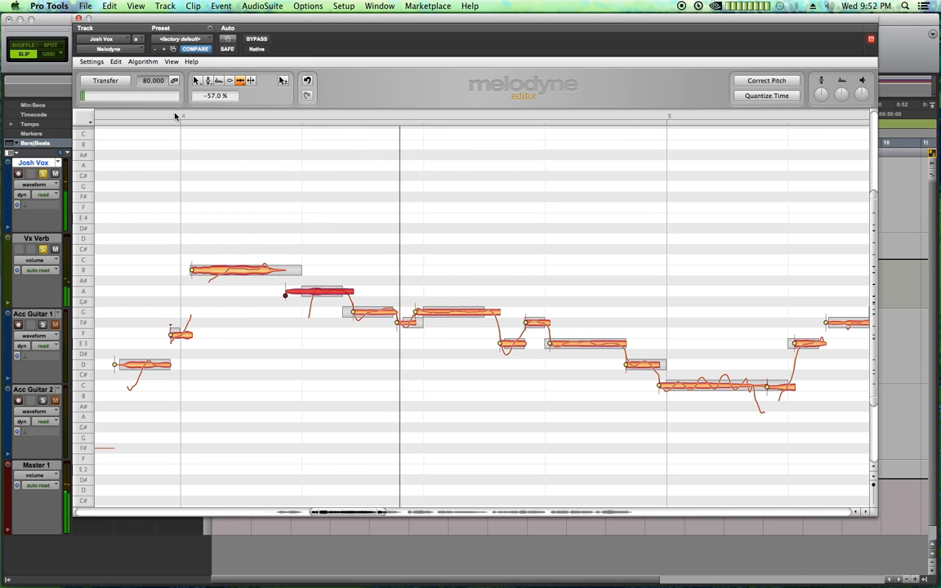
{"action": "key", "text": "space"}
Move the start of the A note after bar 4 slightly later, play it, and shift the start a little earlier than before and replay
{"action": "left_click", "coordinate": [196, 80]}
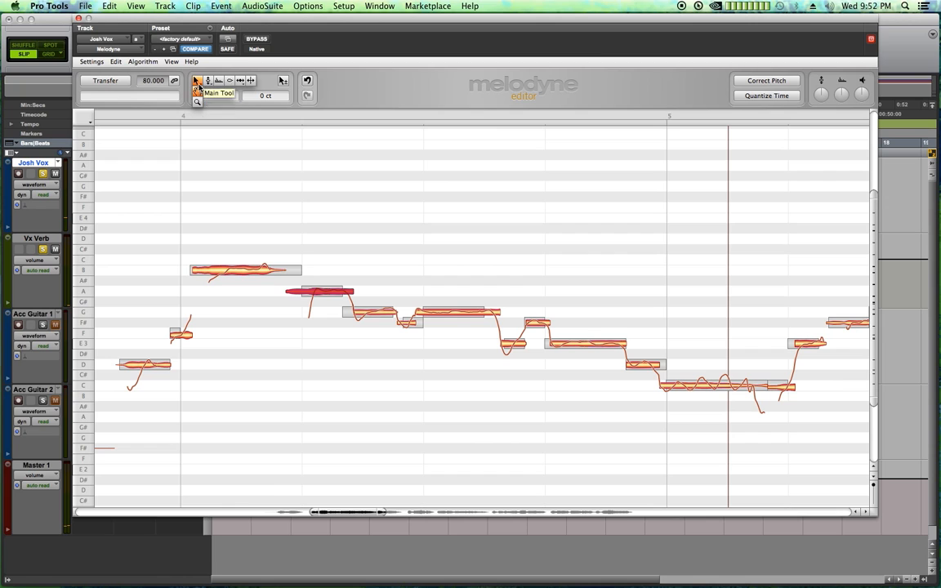
{"action": "left_click", "coordinate": [277, 313]}
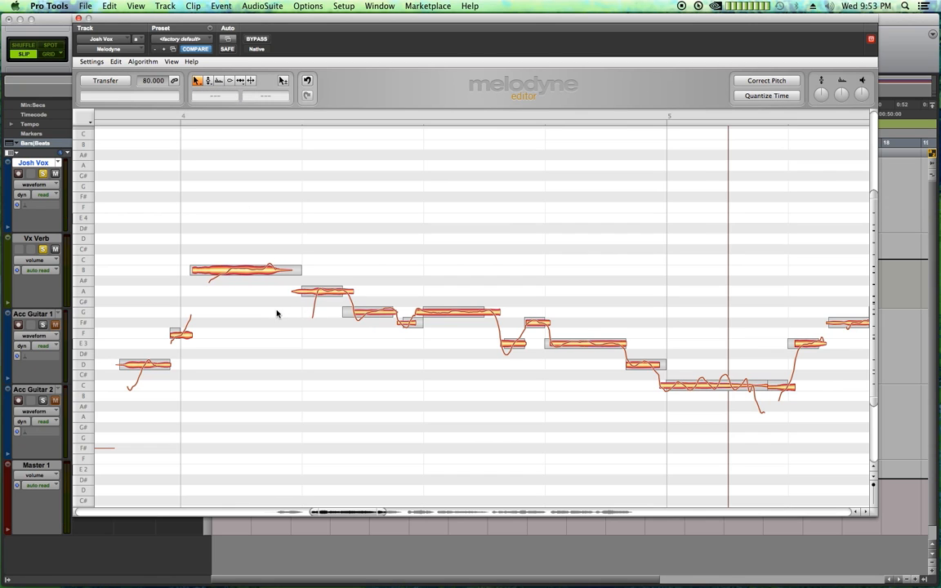
{"action": "left_click", "coordinate": [120, 116]}
{"action": "key", "text": "space"}
{"action": "left_click_drag", "start_coordinate": [288, 291], "coordinate": [282, 290]}
{"action": "left_click", "coordinate": [131, 116]}
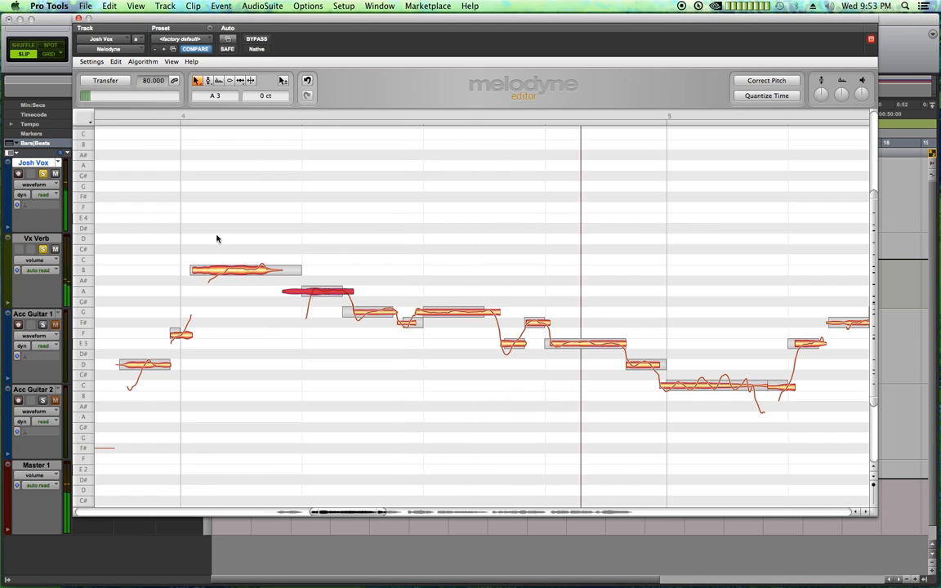
Lower the A note's attack speed to about -69% and play the phrase from bar 4
{"action": "left_click", "coordinate": [249, 81]}
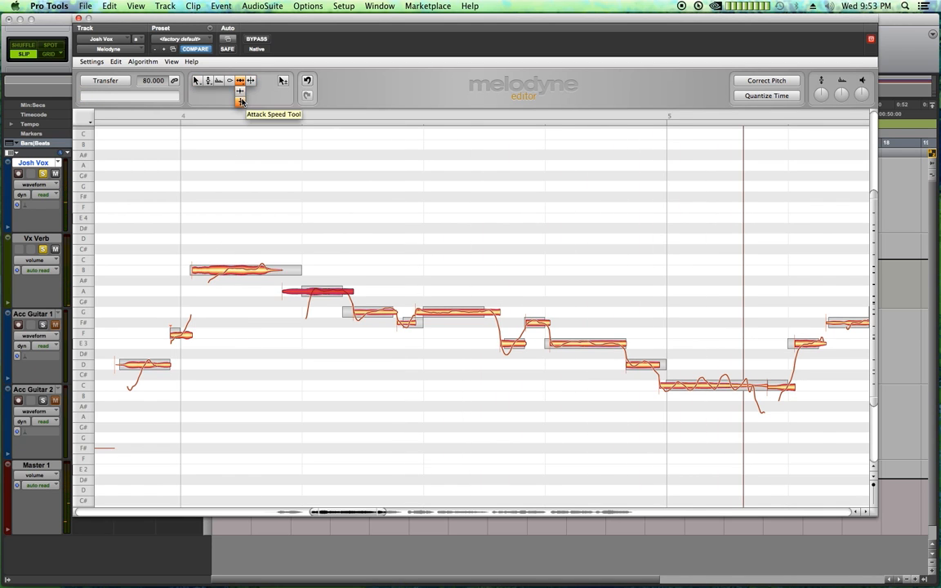
{"action": "left_click", "coordinate": [239, 80]}
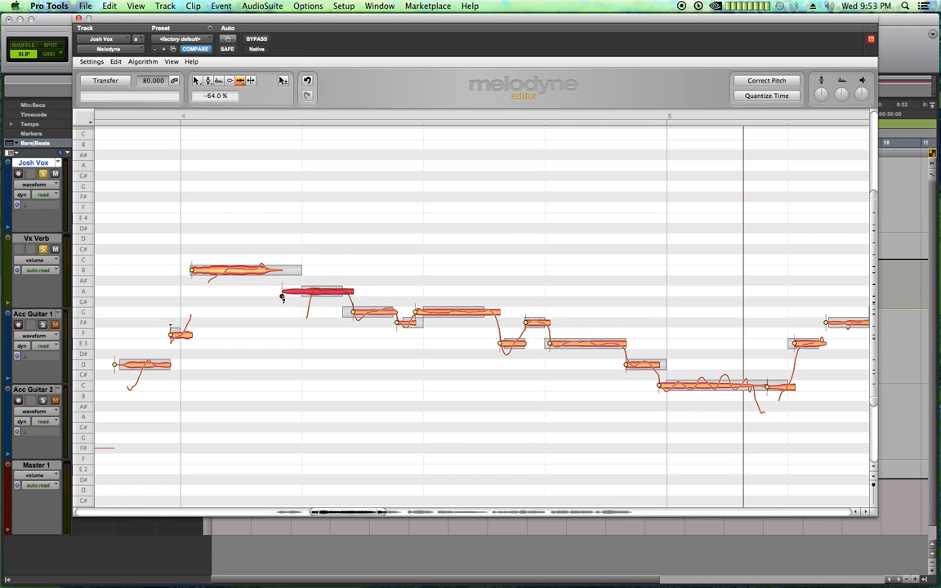
{"action": "double_click", "coordinate": [173, 115]}
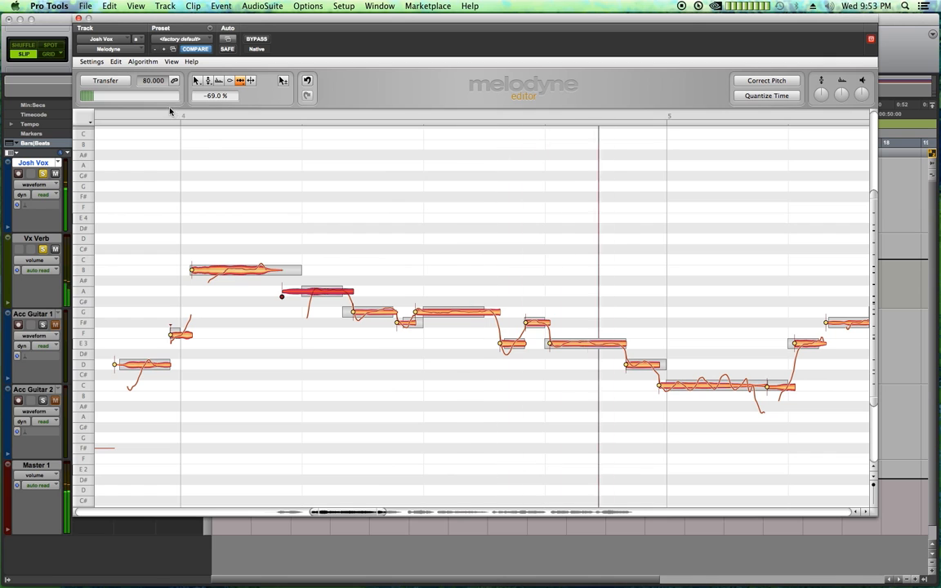
{"action": "key", "text": "space"}
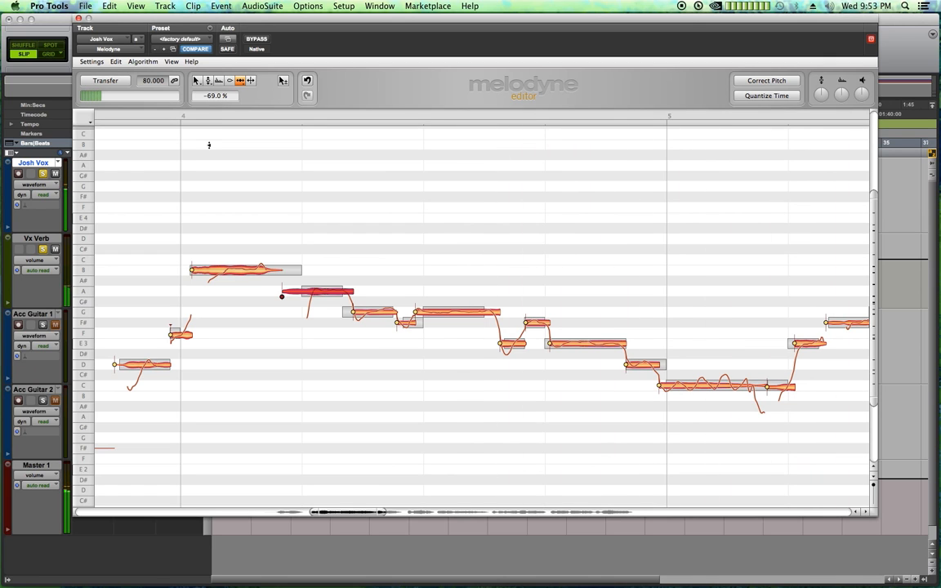
Restore the Main Tool in Melodyne and close the plug-in window
{"action": "left_click_drag", "start_coordinate": [373, 512], "coordinate": [596, 527]}
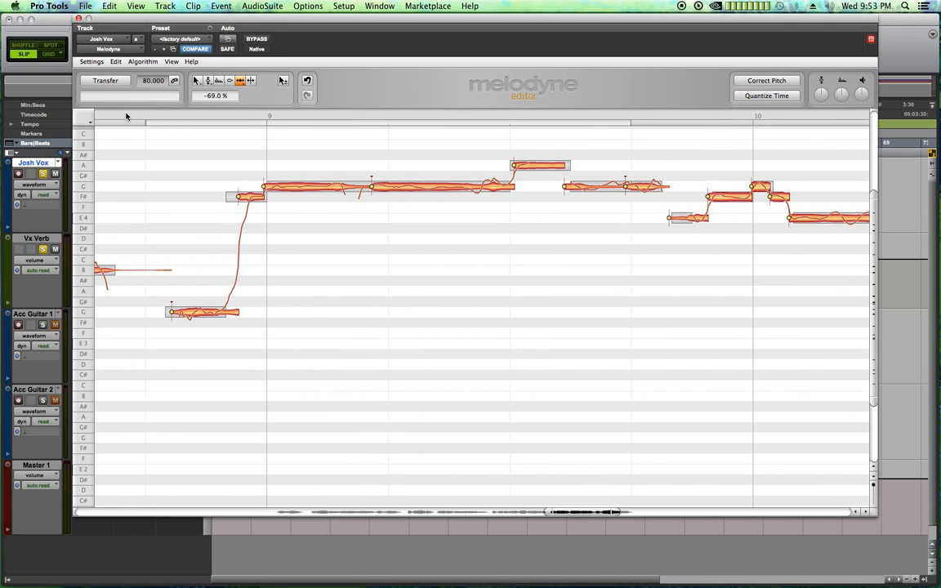
{"action": "left_click", "coordinate": [199, 82]}
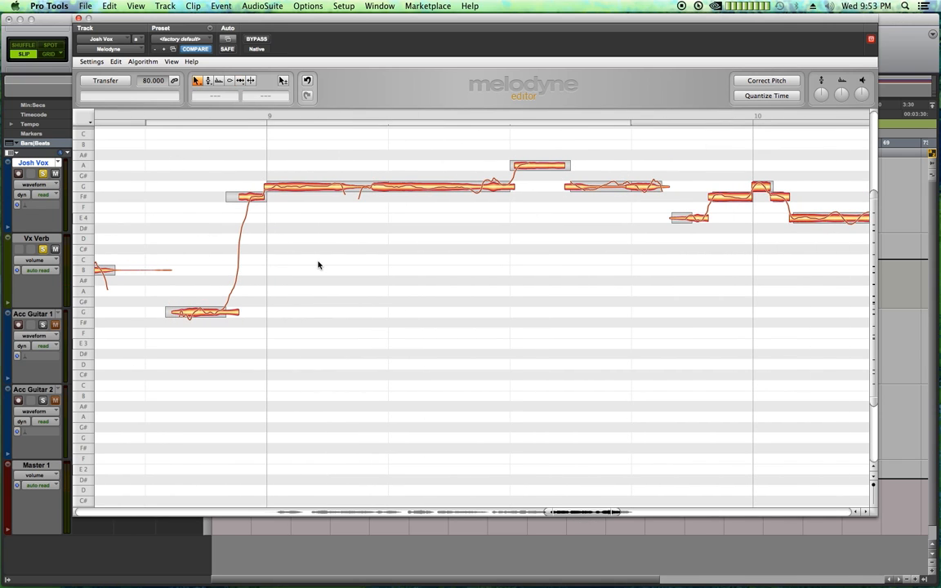
{"action": "left_click", "coordinate": [78, 18]}
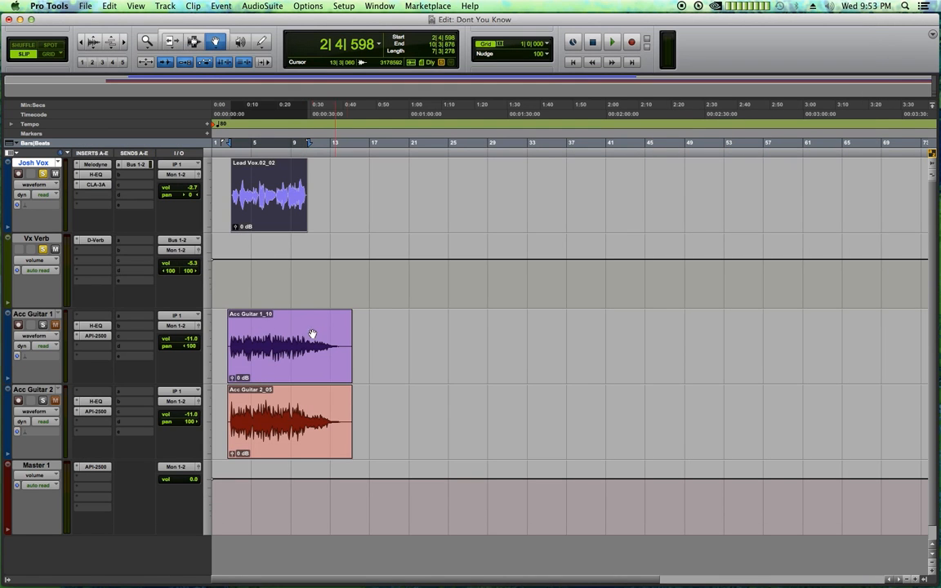
Place the playback start just before the lead vocal clip at 2|3|357 and save the session
{"action": "left_click", "coordinate": [227, 152]}
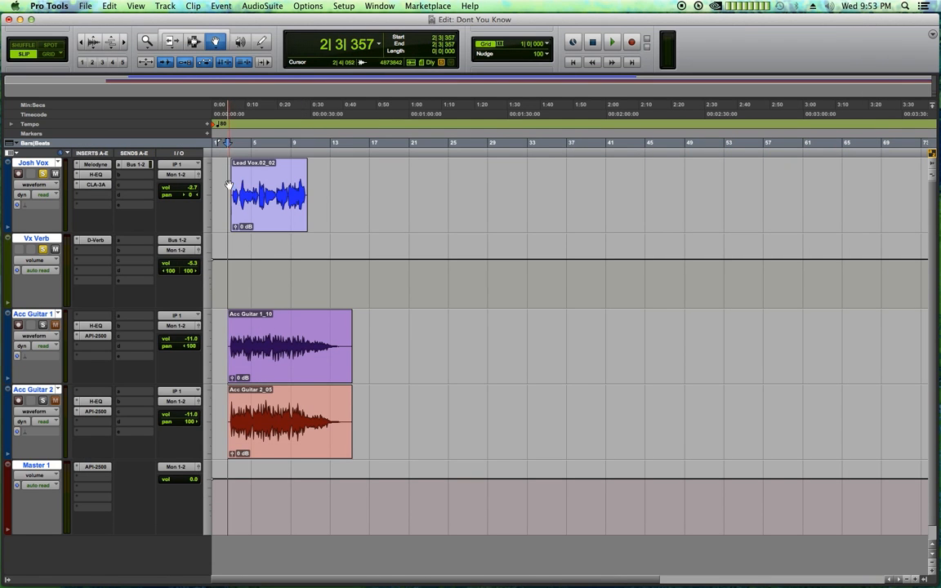
{"action": "key", "text": "super+s"}
{"action": "key", "text": "t"}
{"action": "key", "text": "t"}
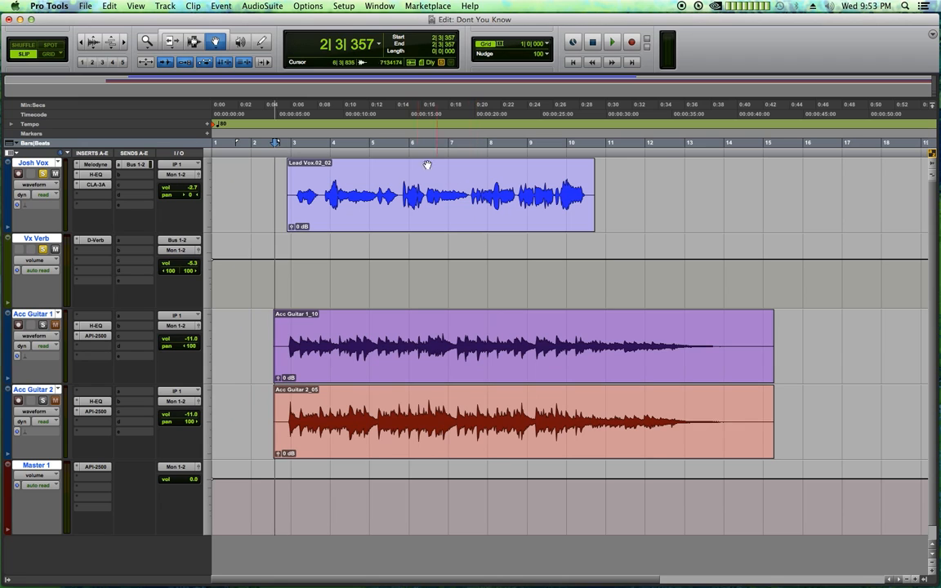
Unsolo the lead vocal and vocal reverb tracks and play the full mix from 5|3|797
{"action": "left_click", "coordinate": [398, 140]}
{"action": "key", "text": "space"}
{"action": "key", "text": "space"}
{"action": "left_click", "coordinate": [44, 173]}
{"action": "key", "text": "space"}
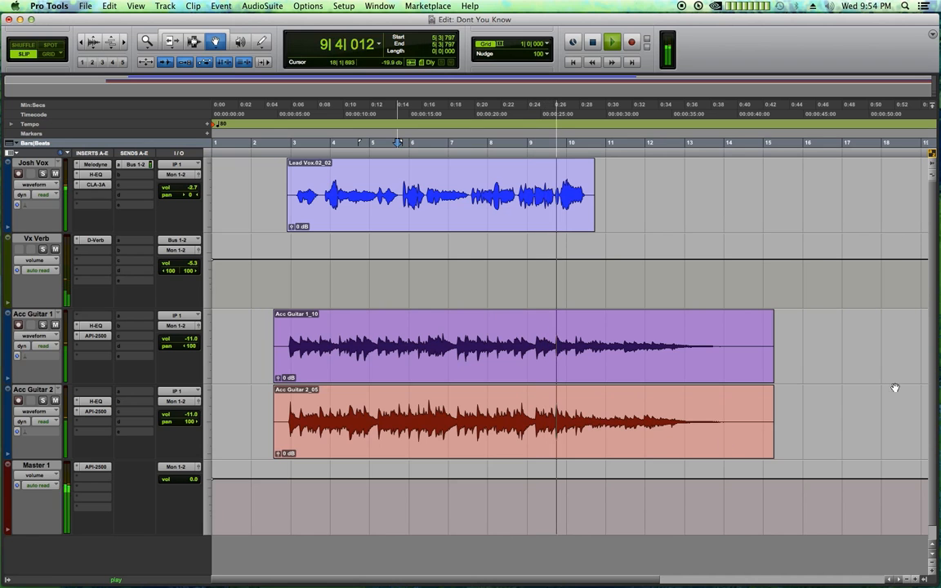
{"action": "left_click", "coordinate": [917, 580]}
{"action": "left_click", "coordinate": [916, 581]}
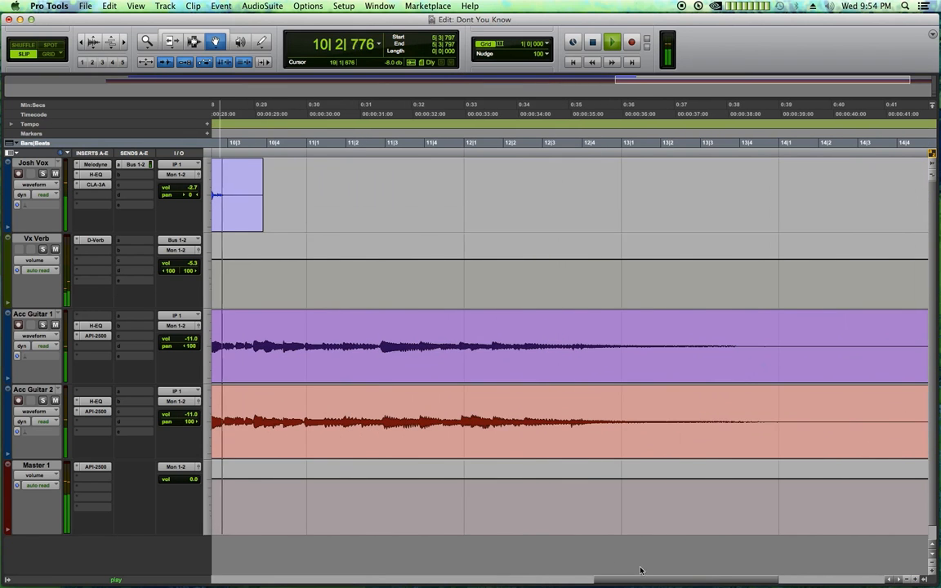
{"action": "key", "text": "space"}
Select the closing vocal passage from about 8|3 to 10|3 with the Selector tool and play it with the guitars
{"action": "left_click_drag", "start_coordinate": [608, 583], "coordinate": [508, 529]}
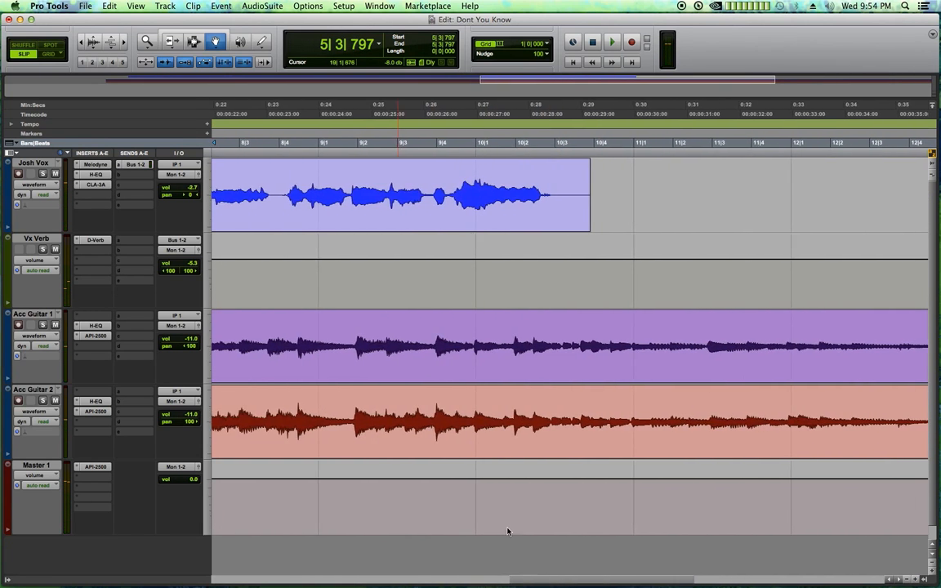
{"action": "left_click", "coordinate": [193, 41]}
{"action": "left_click_drag", "start_coordinate": [266, 174], "coordinate": [569, 204]}
{"action": "key", "text": "space"}
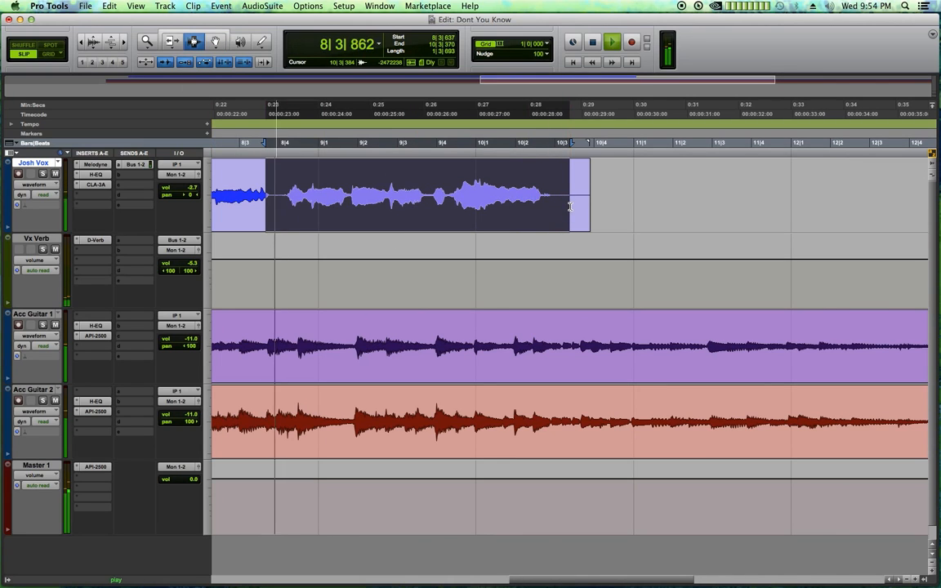
{"action": "key", "text": "space"}
{"action": "key", "text": "space"}
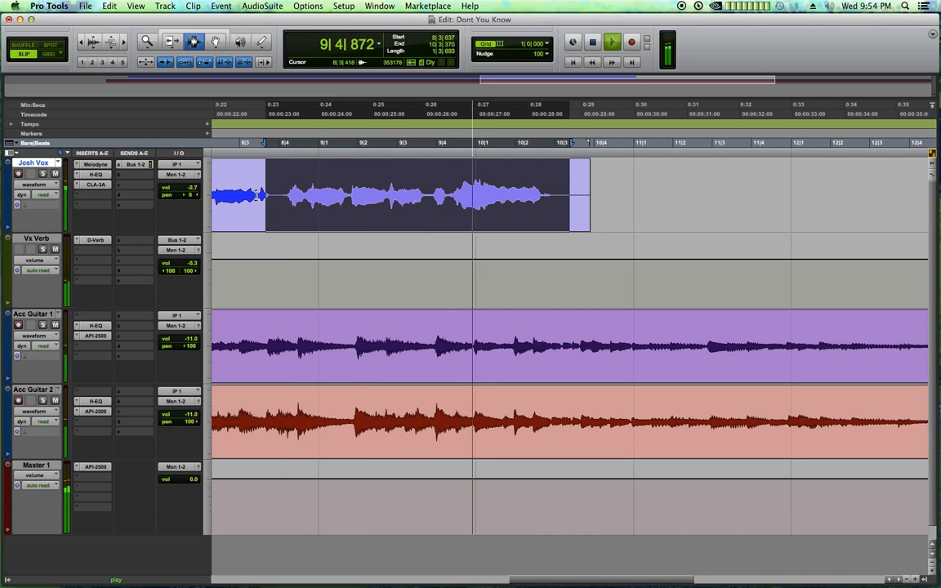
Select the vocal phrase from 8|4|032 to 9|1|778, compare it with the guitars, and place the cursor at 9|1|150 on Acc Guitar 2
{"action": "left_click", "coordinate": [238, 193]}
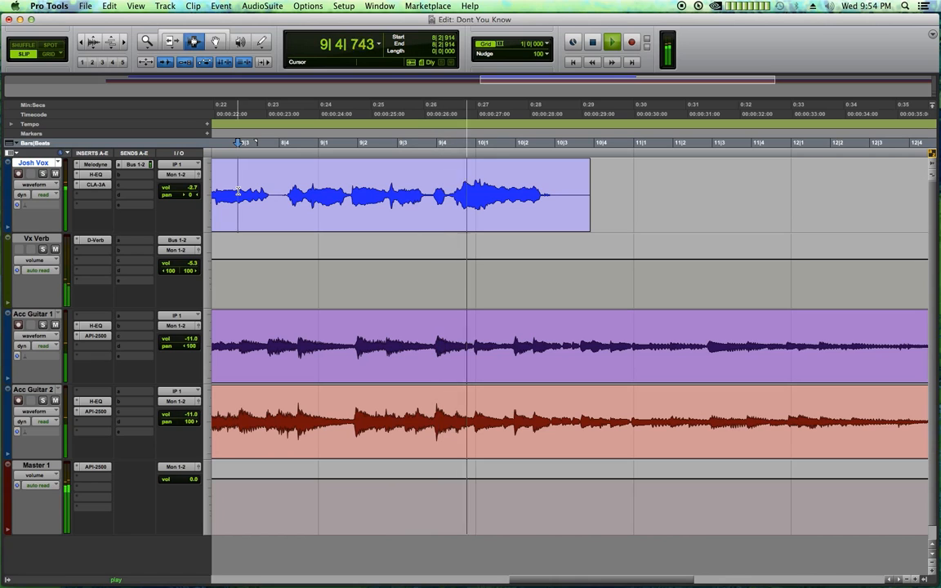
{"action": "left_click_drag", "start_coordinate": [280, 196], "coordinate": [349, 209]}
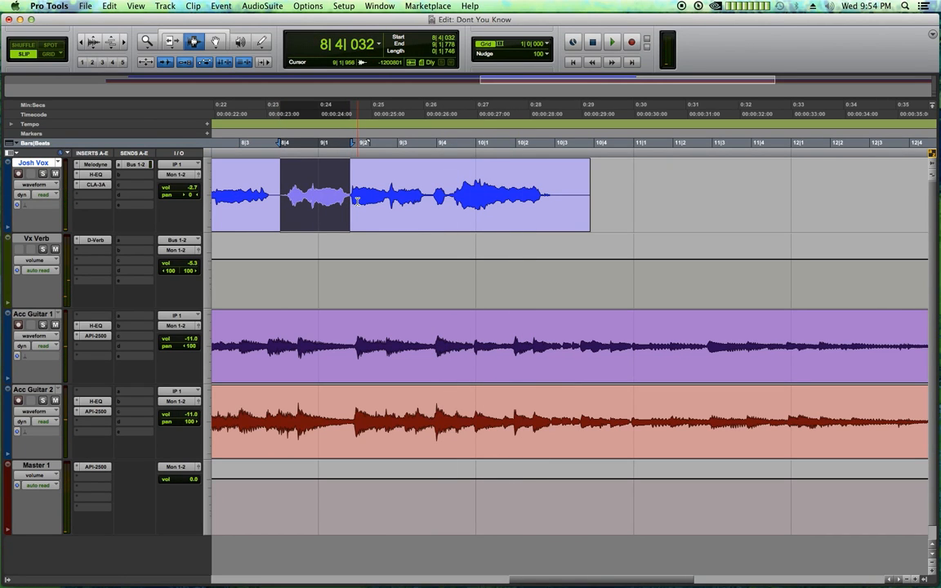
{"action": "left_click", "coordinate": [357, 200]}
{"action": "left_click_drag", "start_coordinate": [297, 345], "coordinate": [320, 411]}
{"action": "left_click", "coordinate": [325, 411]}
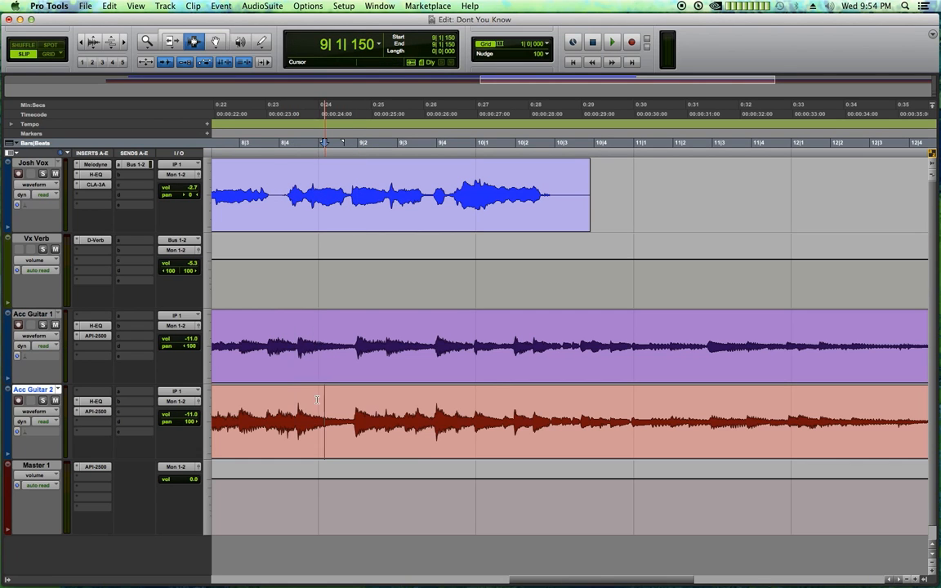
In Melodyne, delay the start of the low G3 note before bar 9, align the long G4 note's start with bar 9, and play
{"action": "left_click", "coordinate": [110, 165]}
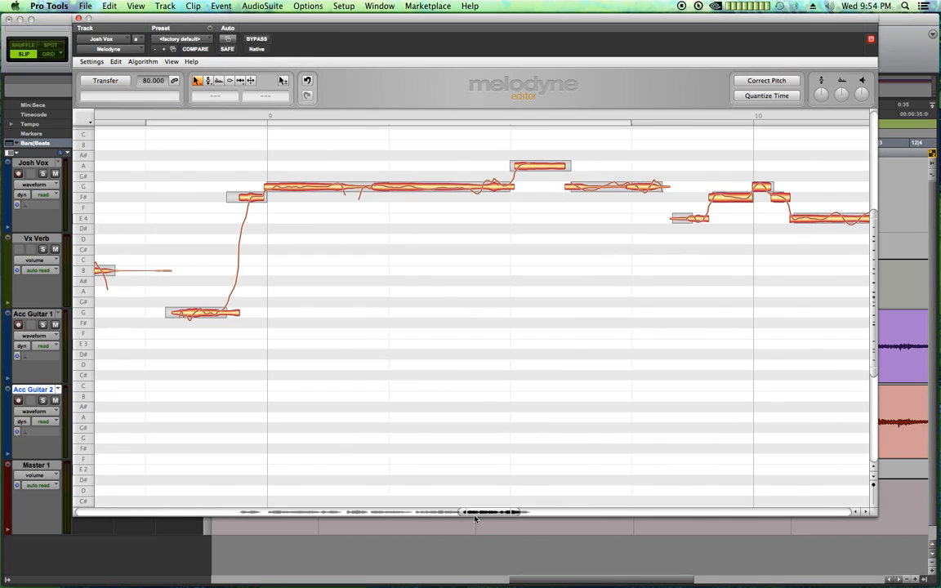
{"action": "left_click_drag", "start_coordinate": [484, 514], "coordinate": [473, 513]}
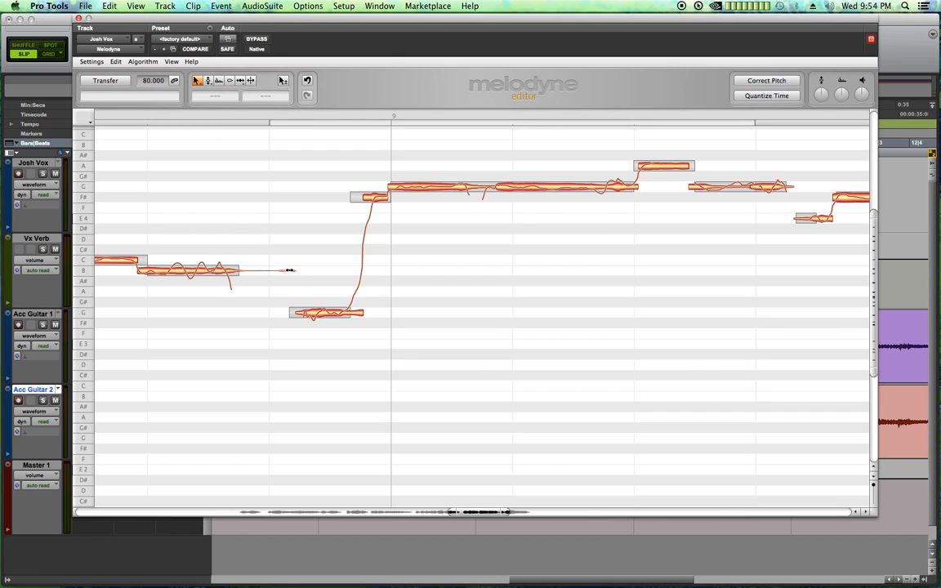
{"action": "left_click_drag", "start_coordinate": [295, 312], "coordinate": [309, 315]}
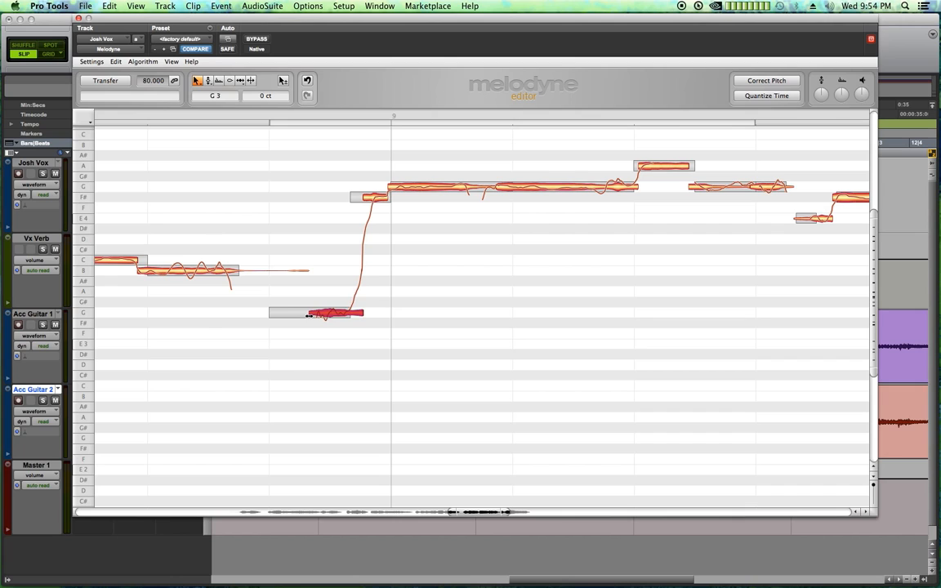
{"action": "left_click_drag", "start_coordinate": [363, 196], "coordinate": [393, 188]}
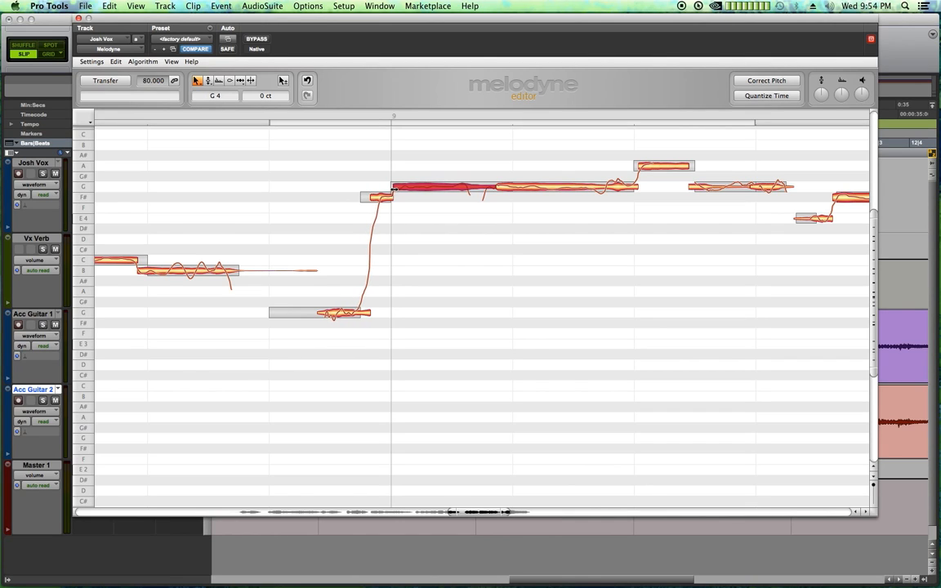
{"action": "key", "text": "space"}
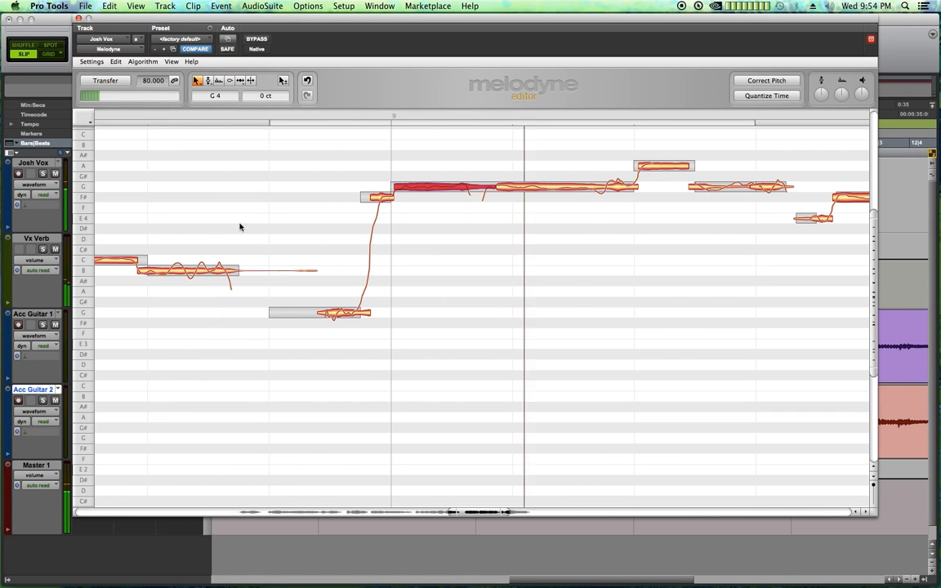
Play the retimed phrase from 8|2|491 with the Melodyne window moved aside, view the closing notes around bar 10, and close Melodyne
{"action": "left_click_drag", "start_coordinate": [209, 20], "coordinate": [236, 455]}
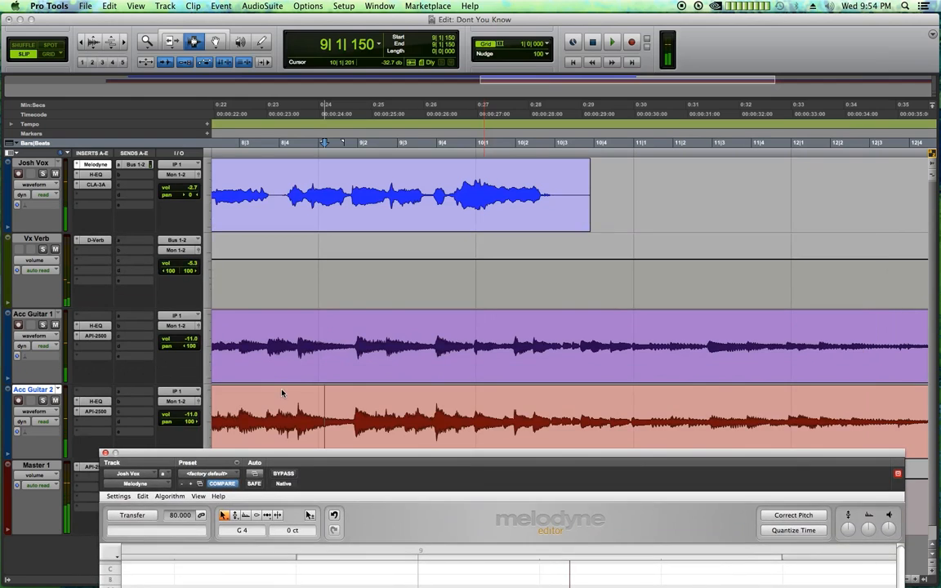
{"action": "left_click", "coordinate": [226, 196]}
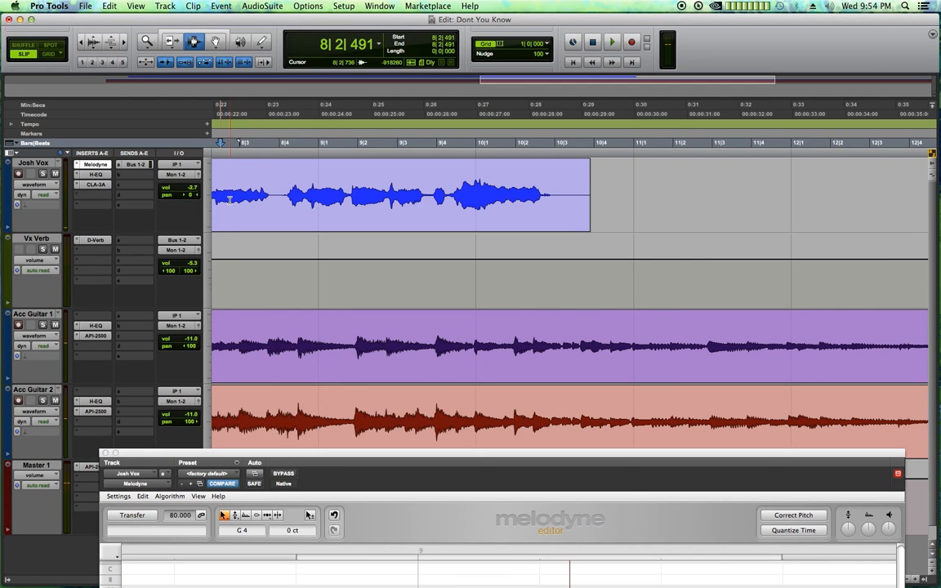
{"action": "key", "text": "space"}
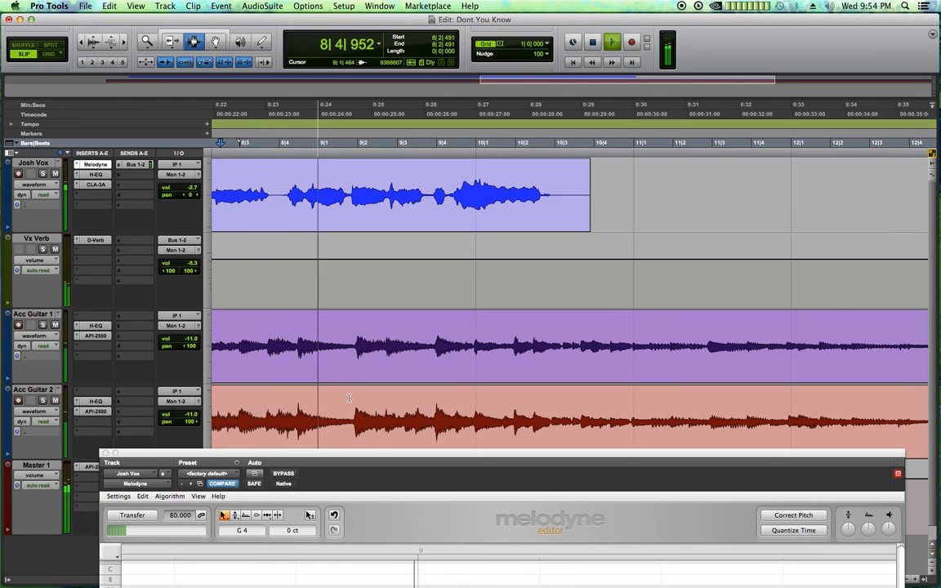
{"action": "left_click_drag", "start_coordinate": [379, 454], "coordinate": [351, 36]}
{"action": "left_click_drag", "start_coordinate": [490, 531], "coordinate": [531, 530]}
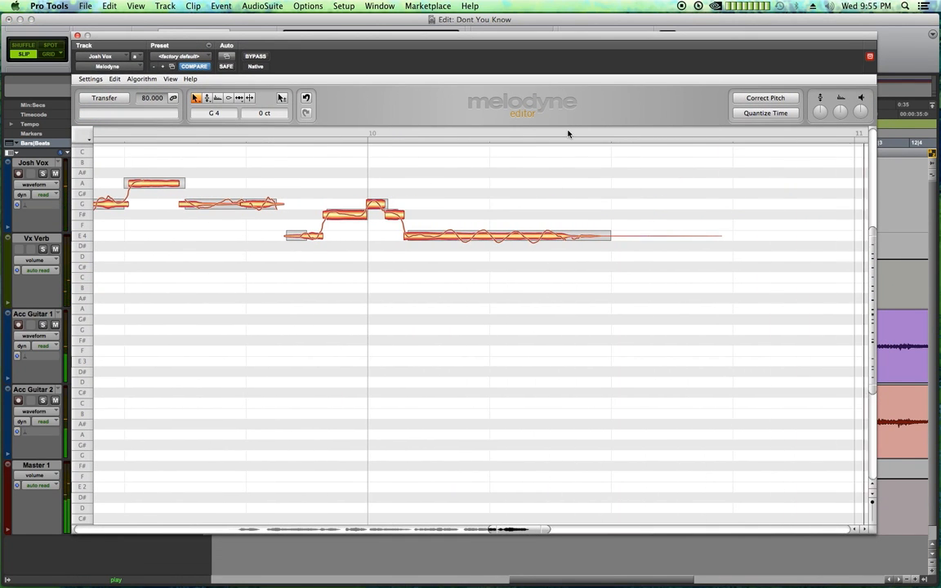
{"action": "left_click", "coordinate": [77, 35]}
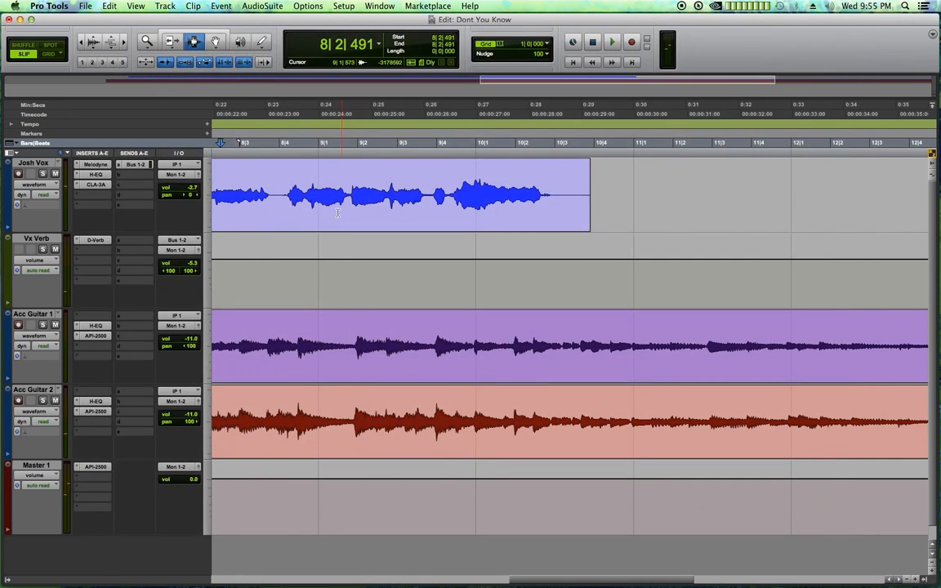
Play the full mix from 7|2|631 through bar 10, and replay it from 8|3|172
{"action": "key", "text": "r"}
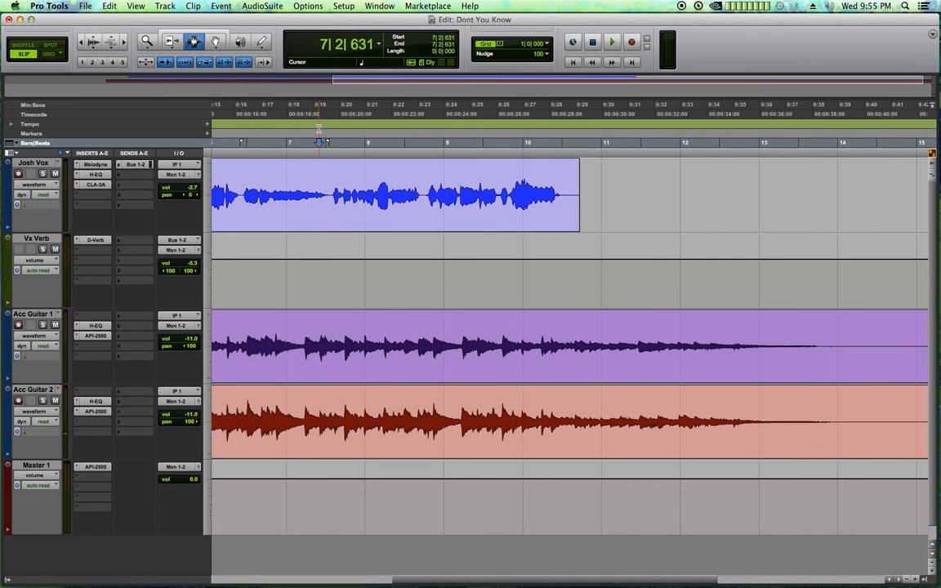
{"action": "key", "text": "space"}
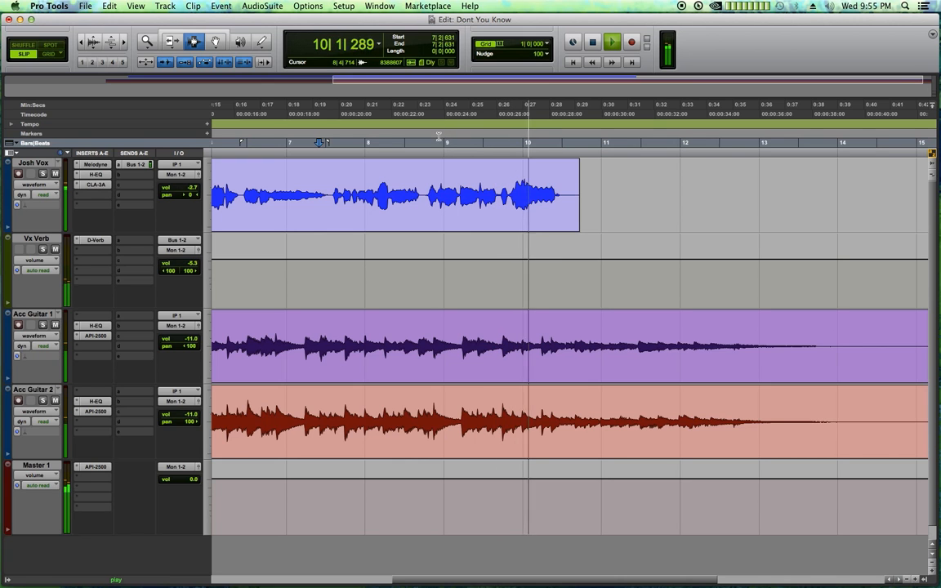
{"action": "key", "text": "space"}
{"action": "left_click", "coordinate": [406, 139]}
{"action": "key", "text": "space"}
In Melodyne, move the long G4 note's start just past bar 9, delay the F#4 before it, adjust the low G3's start, and close
{"action": "left_click", "coordinate": [98, 165]}
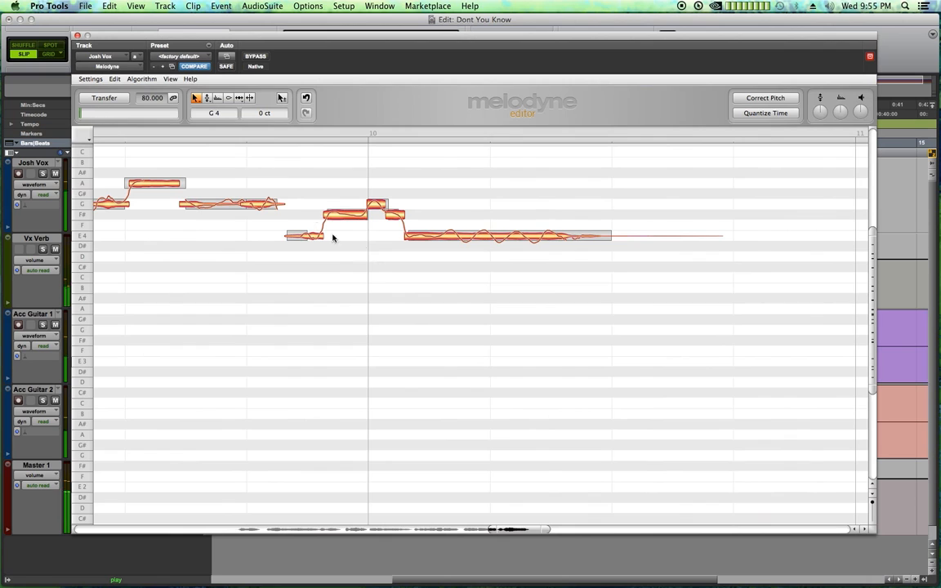
{"action": "left_click_drag", "start_coordinate": [528, 531], "coordinate": [492, 532]}
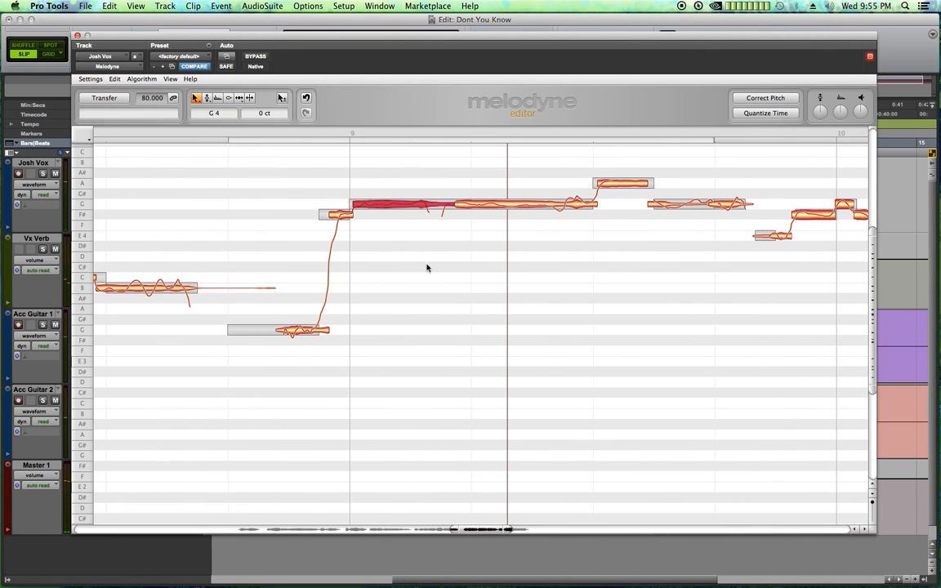
{"action": "left_click_drag", "start_coordinate": [345, 205], "coordinate": [341, 205]}
{"action": "key", "text": "space"}
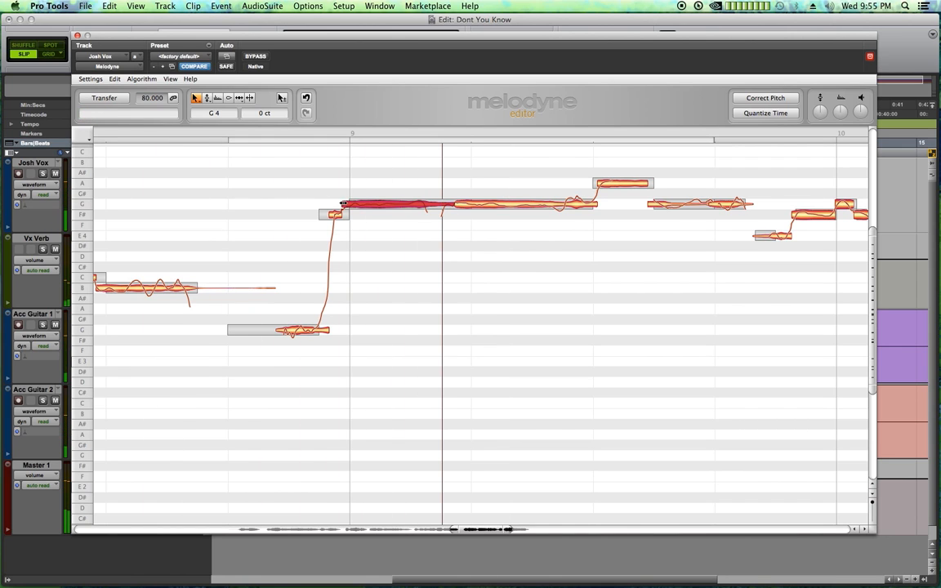
{"action": "mouse_move", "coordinate": [351, 205]}
{"action": "left_mouse_down"}
{"action": "mouse_move", "coordinate": [365, 206]}
{"action": "mouse_move", "coordinate": [337, 215]}
{"action": "left_mouse_up"}
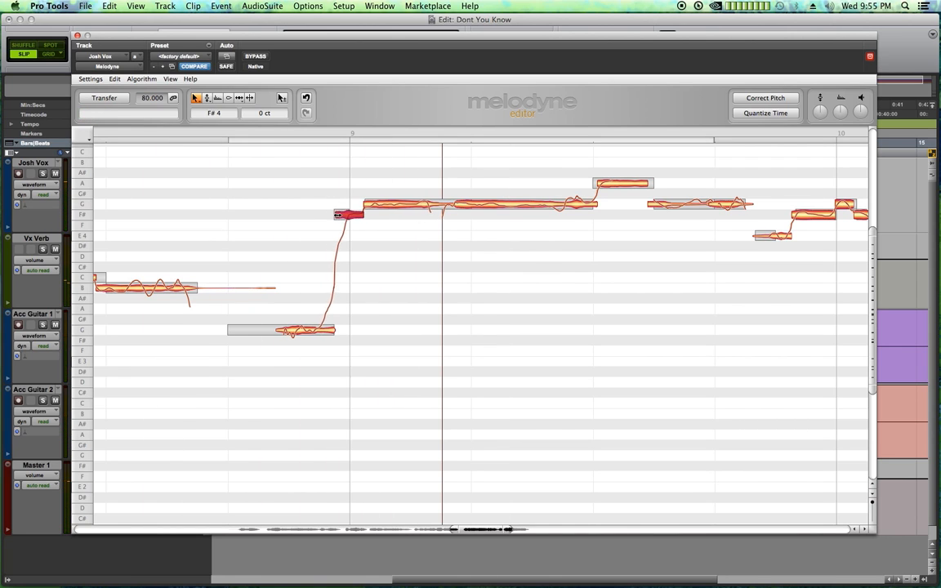
{"action": "key", "text": "space"}
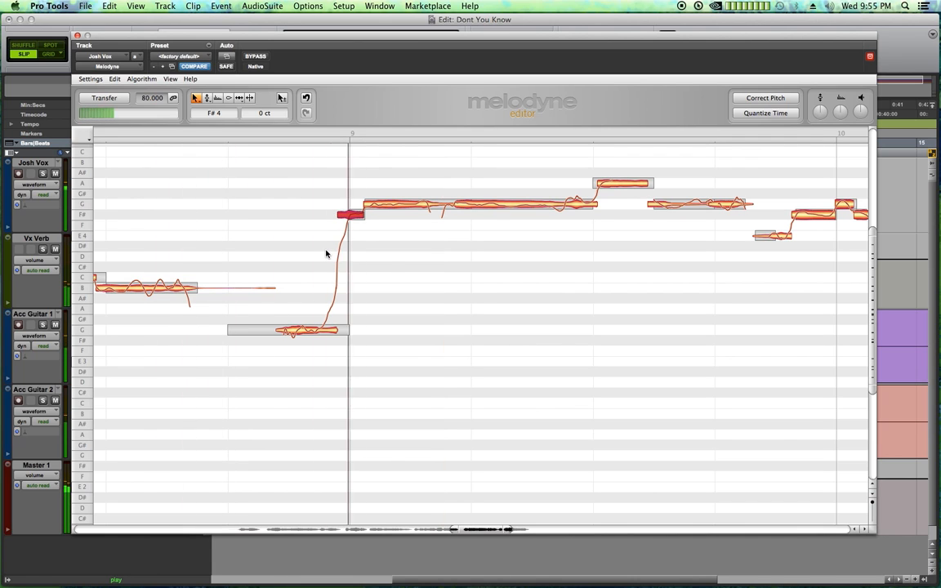
{"action": "left_click", "coordinate": [278, 329]}
{"action": "left_click", "coordinate": [77, 36]}
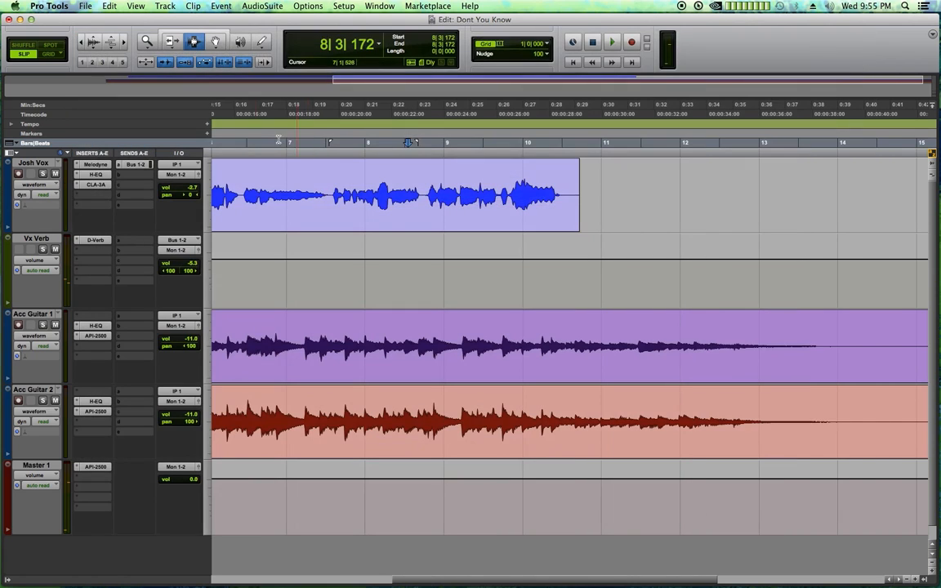
Play the full mix from 6|3|125 past bar 10 and place the playback start at 9|1|655
{"action": "key", "text": "space"}
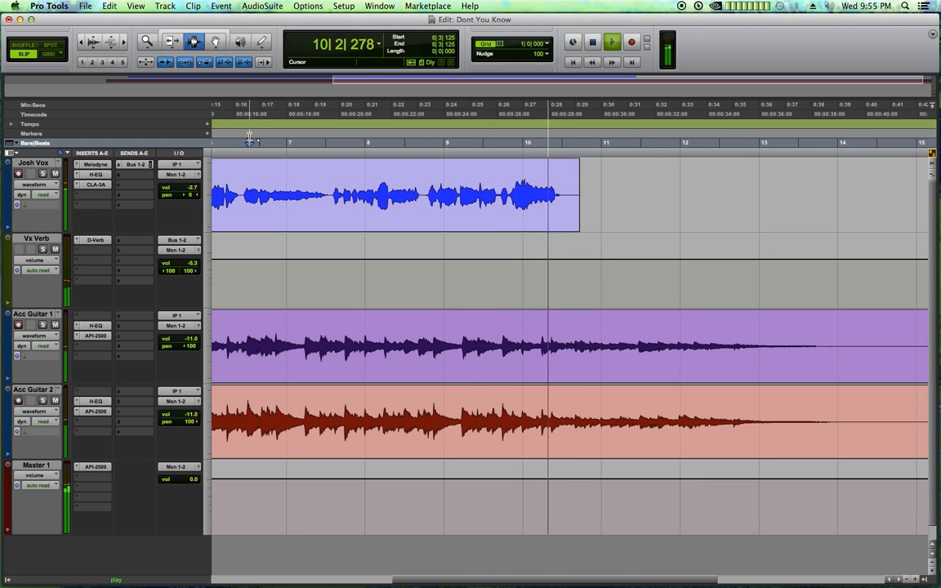
{"action": "key", "text": "space"}
{"action": "left_click", "coordinate": [458, 139]}
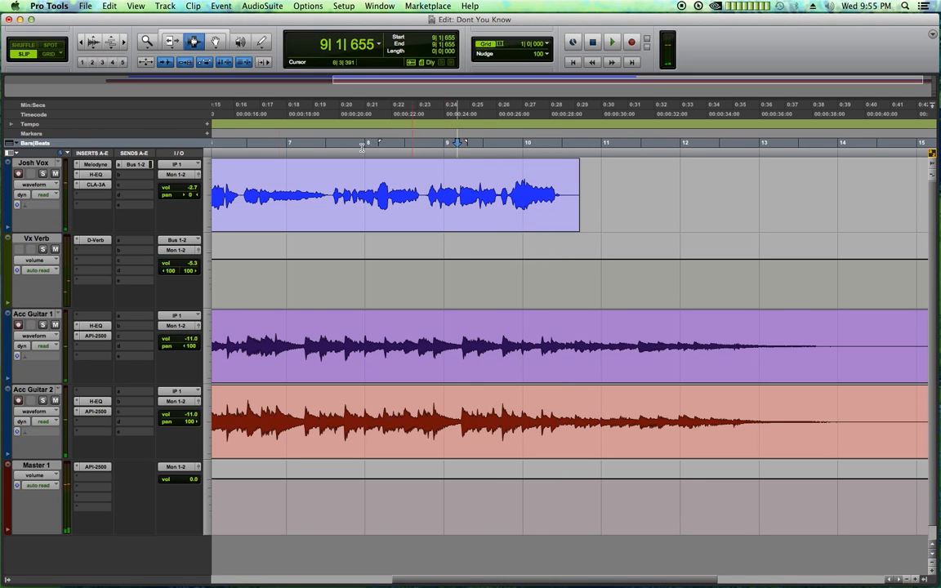
Reopen Melodyne, switch to the Amplitude Tool, and play the notes from bar 9 into bar 10
{"action": "left_click", "coordinate": [94, 165]}
{"action": "scroll", "coordinate": [511, 486], "scroll_direction": "up", "scroll_amount": 1}
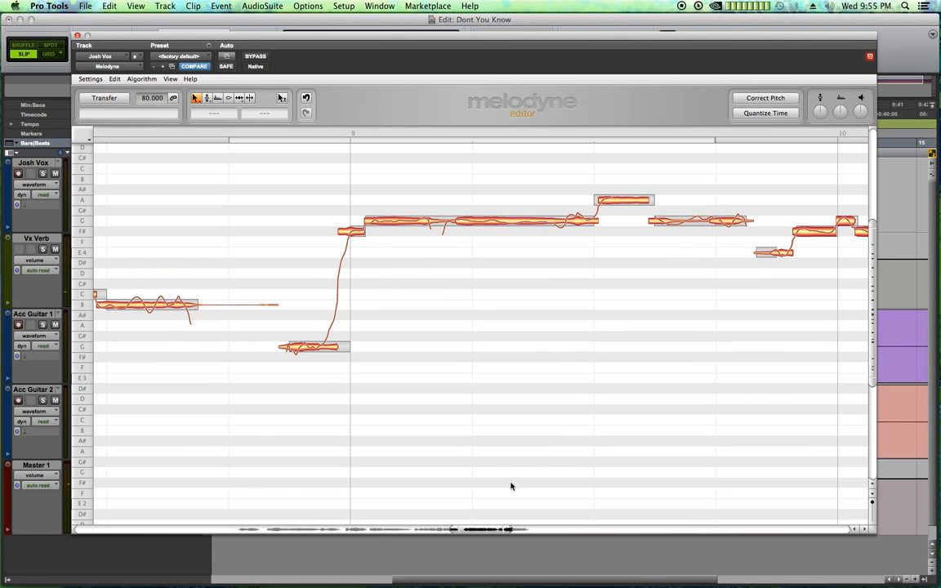
{"action": "left_click_drag", "start_coordinate": [475, 529], "coordinate": [500, 530]}
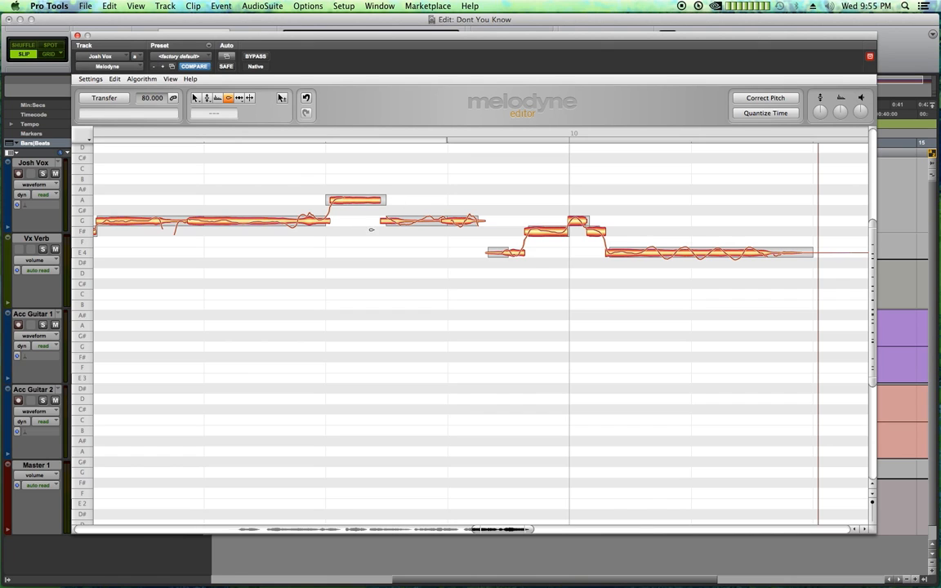
{"action": "left_click_drag", "start_coordinate": [509, 532], "coordinate": [498, 531]}
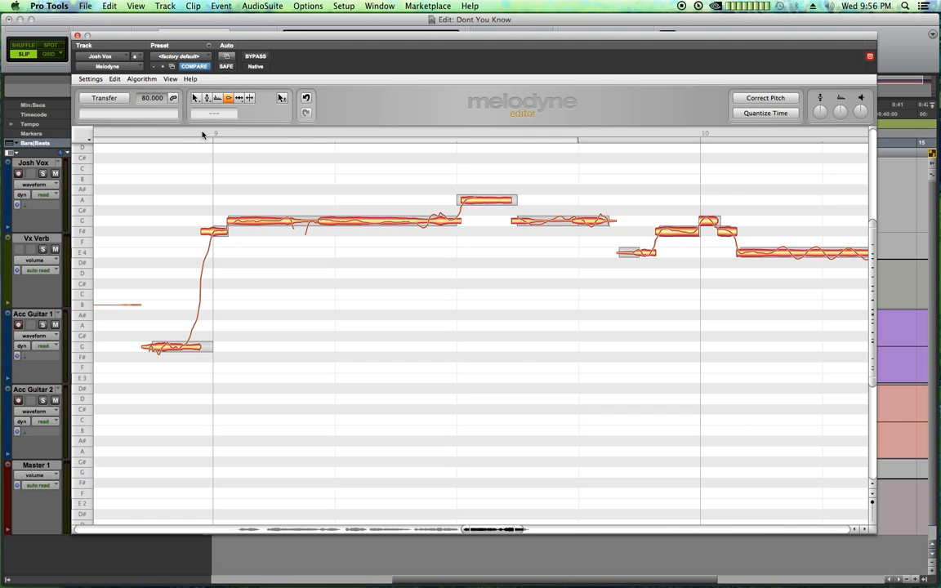
{"action": "key", "text": "space"}
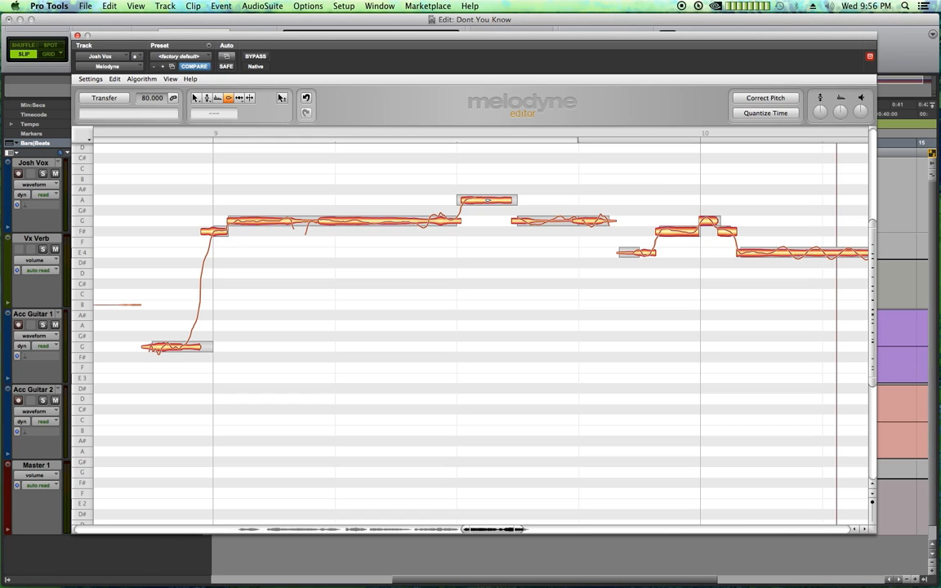
Raise the amplitude of the A4 note to +2.16 dB and the two following G4 notes to +2.52 dB and +2.34 dB, and play them
{"action": "left_click_drag", "start_coordinate": [487, 199], "coordinate": [487, 195]}
{"action": "left_click_drag", "start_coordinate": [533, 221], "coordinate": [529, 201]}
{"action": "left_click_drag", "start_coordinate": [586, 221], "coordinate": [588, 202]}
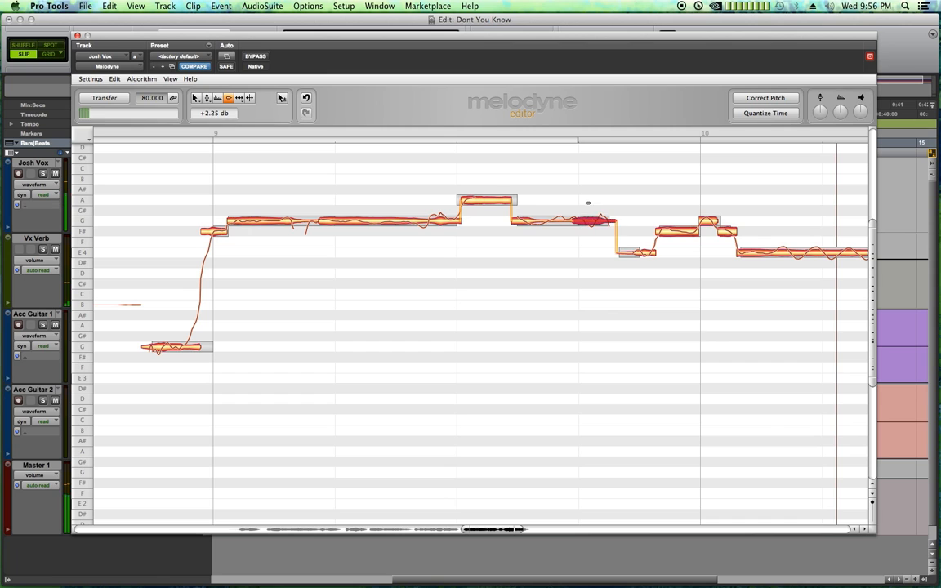
{"action": "left_click_drag", "start_coordinate": [532, 221], "coordinate": [546, 324]}
{"action": "left_click_drag", "start_coordinate": [547, 213], "coordinate": [556, 234]}
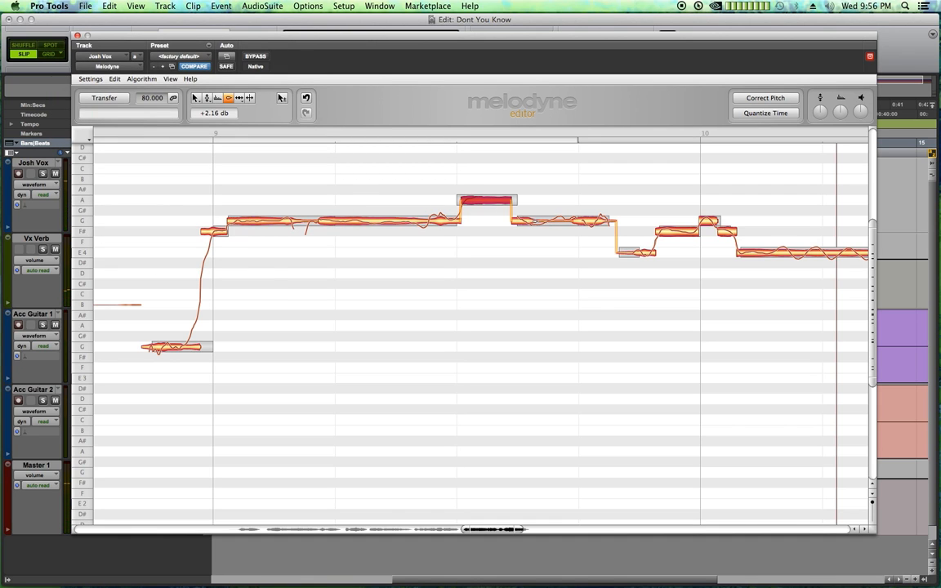
{"action": "left_click", "coordinate": [531, 223]}
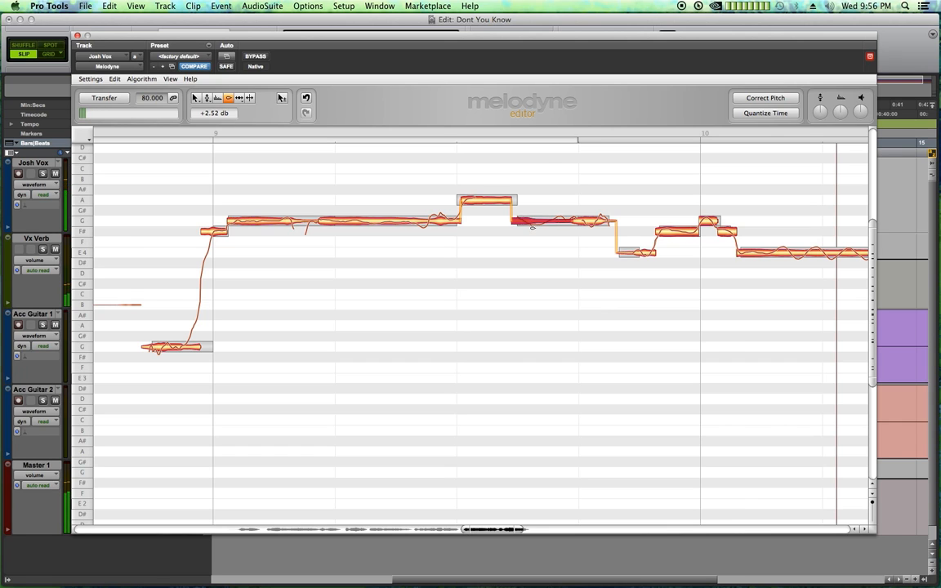
{"action": "left_click", "coordinate": [589, 223]}
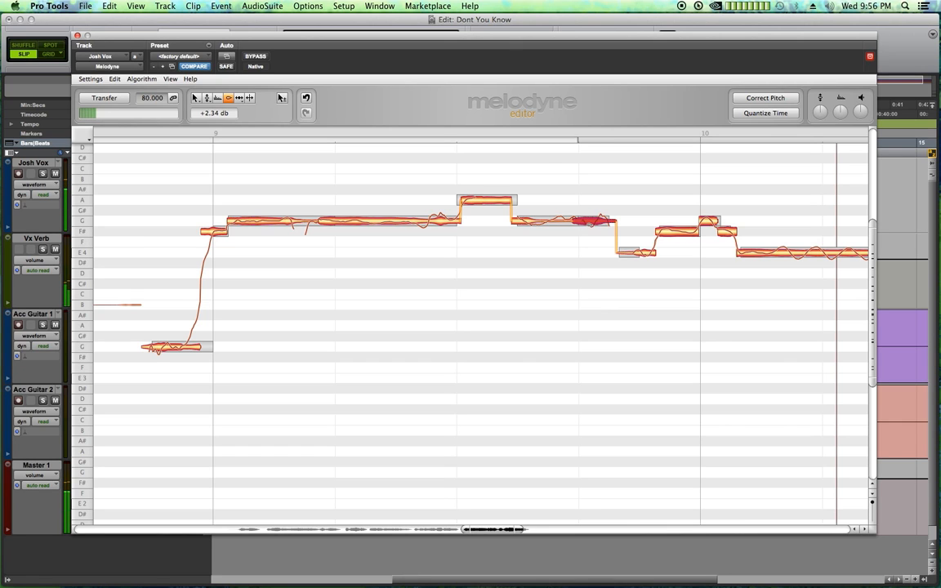
{"action": "key", "text": "space"}
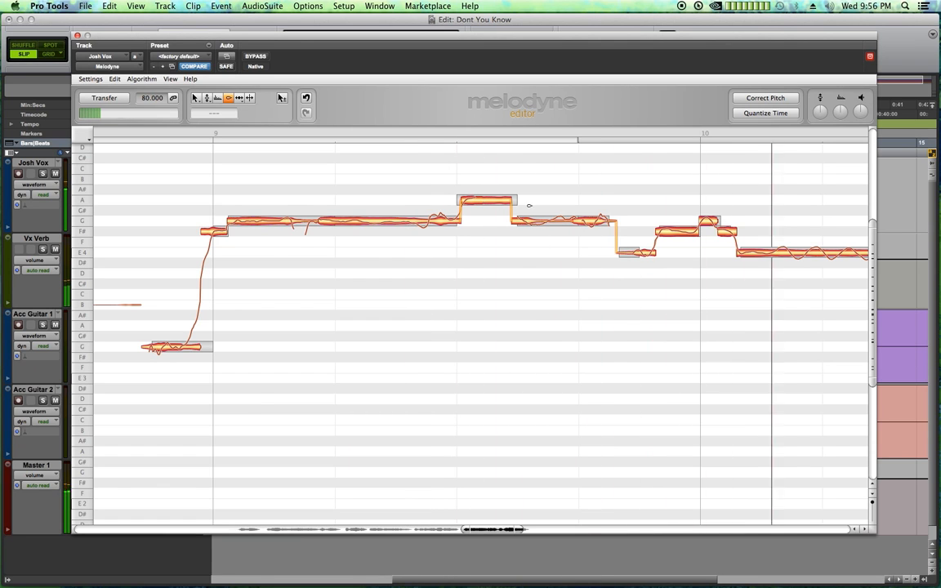
Raise the amplitude of the first G4 note after the A4 to +3.60 dB and close Melodyne
{"action": "left_click_drag", "start_coordinate": [555, 531], "coordinate": [516, 530]}
{"action": "left_click_drag", "start_coordinate": [261, 219], "coordinate": [262, 212]}
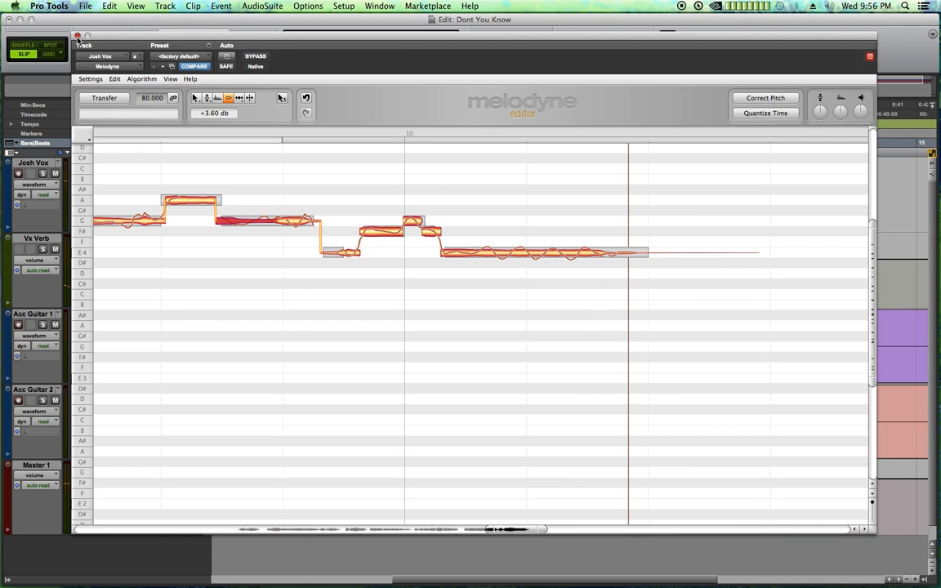
{"action": "left_click", "coordinate": [78, 35]}
Select the timeline range spanning the whole lead vocal clip, from 2|3|903 to 10|4|735
{"action": "key", "text": "r"}
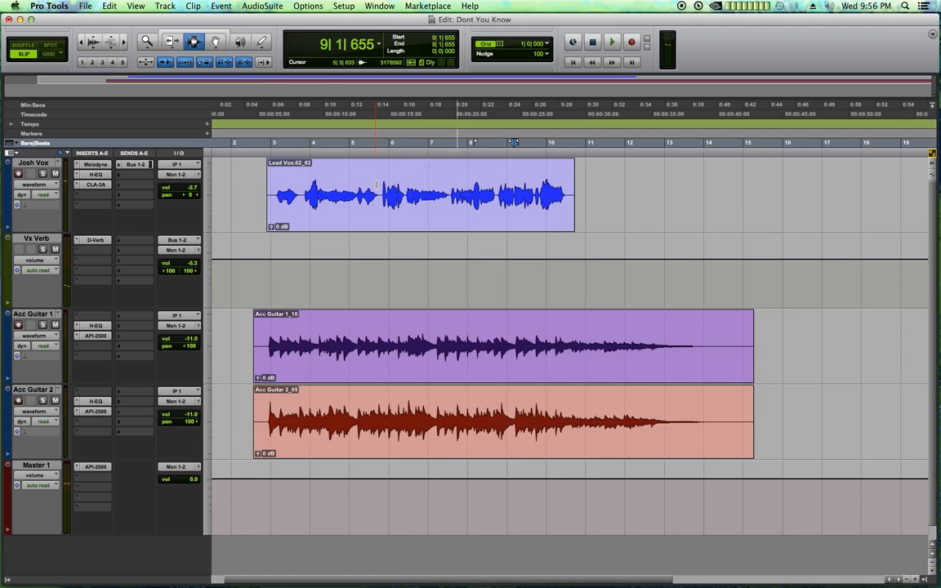
{"action": "key", "text": "r"}
{"action": "key", "text": "t"}
{"action": "left_click_drag", "start_coordinate": [286, 134], "coordinate": [619, 145]}
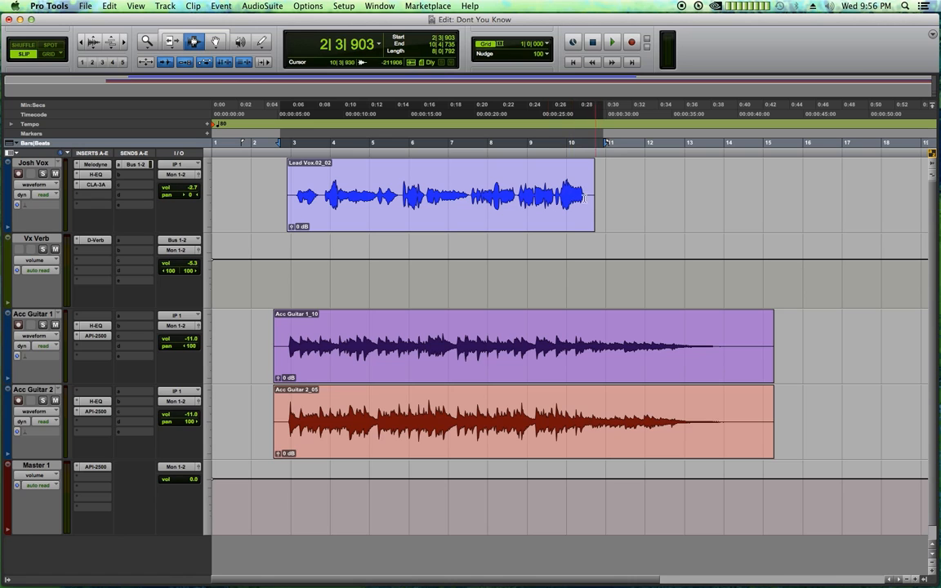
Play the full mix from 2|4|161 with the vocal's Melodyne insert bypassed, and again with it active
{"action": "left_click", "coordinate": [285, 188]}
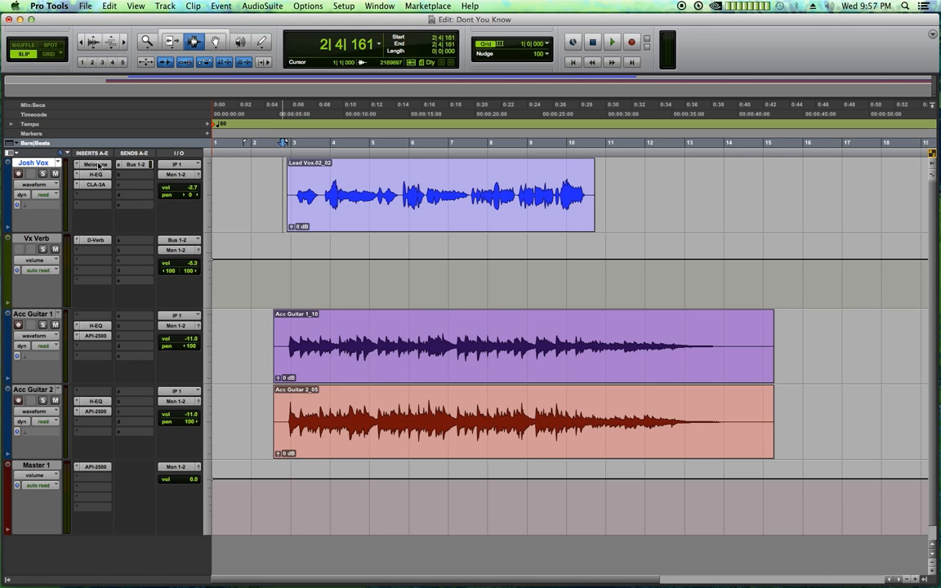
{"action": "key", "text": "space"}
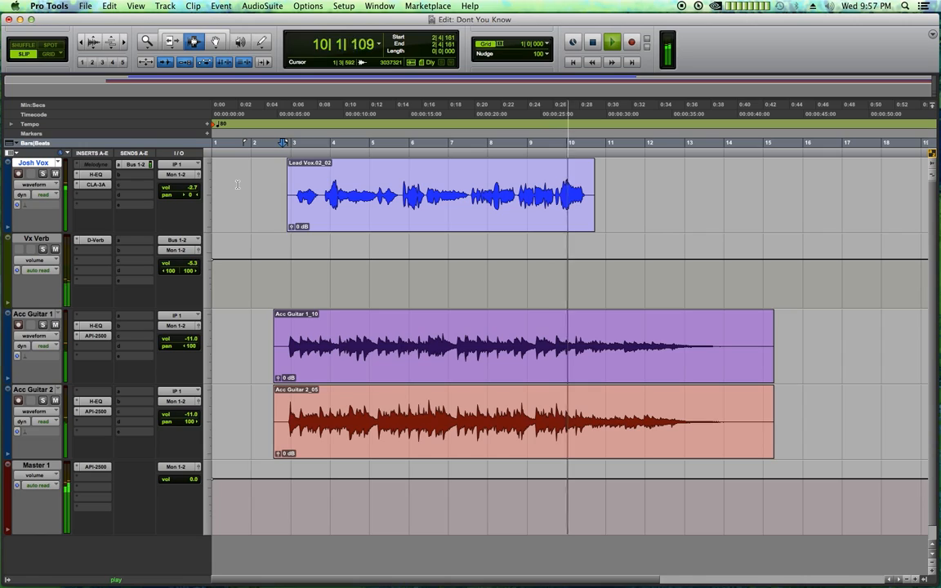
{"action": "key", "text": "space"}
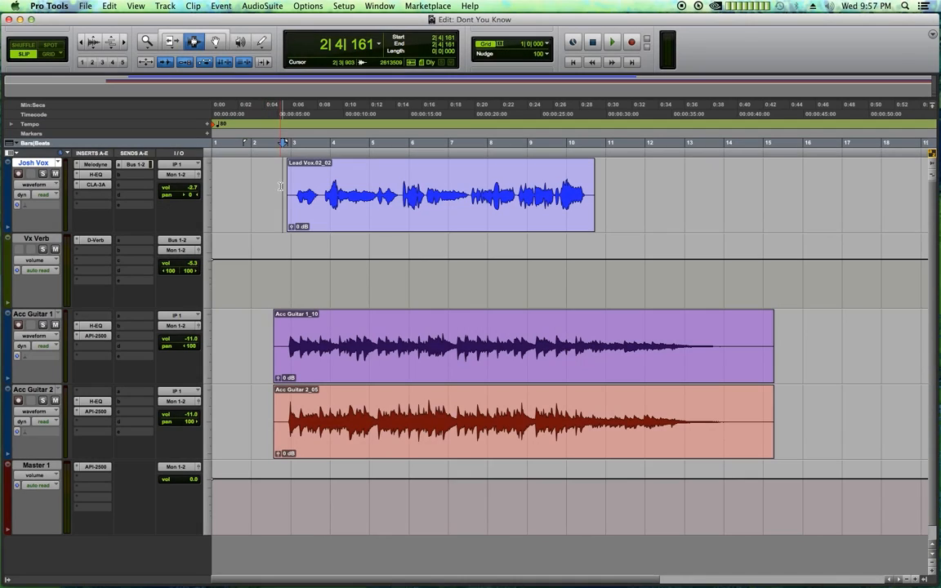
{"action": "key", "text": "space"}
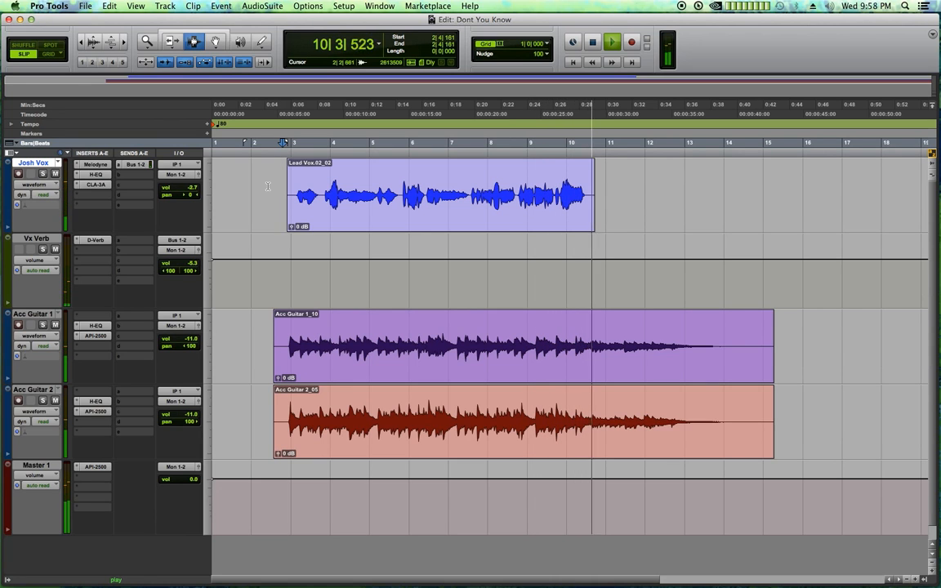
{"action": "key", "text": "space"}
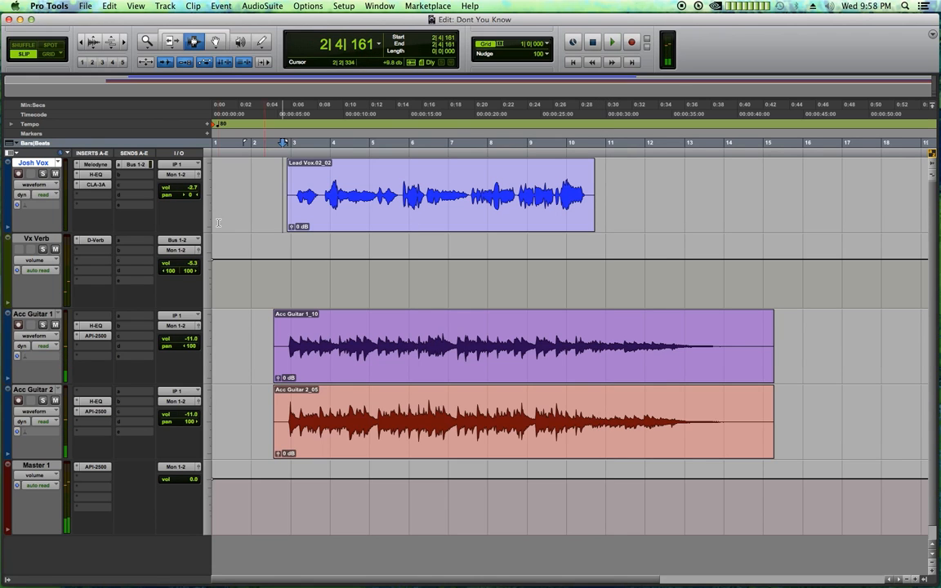
Solo Acc Guitar 1 and Acc Guitar 2 and place the cursor at 11|1|539 on Acc Guitar 1
{"action": "left_click", "coordinate": [44, 325]}
{"action": "left_click", "coordinate": [43, 400]}
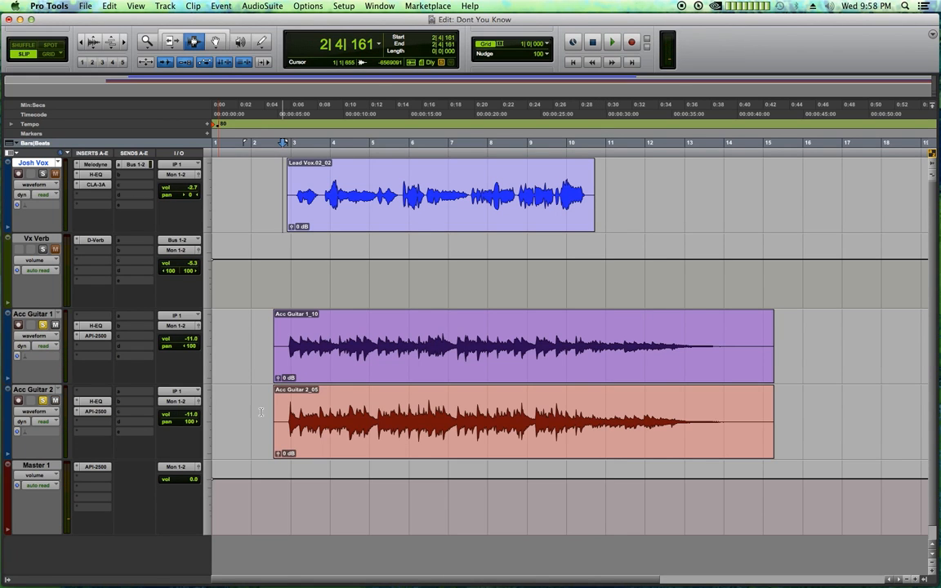
{"action": "left_click", "coordinate": [610, 340]}
{"action": "key", "text": "super+bracketright"}
{"action": "key", "text": "super+bracketright"}
{"action": "key", "text": "super+bracketright"}
{"action": "key", "text": "super+bracketright"}
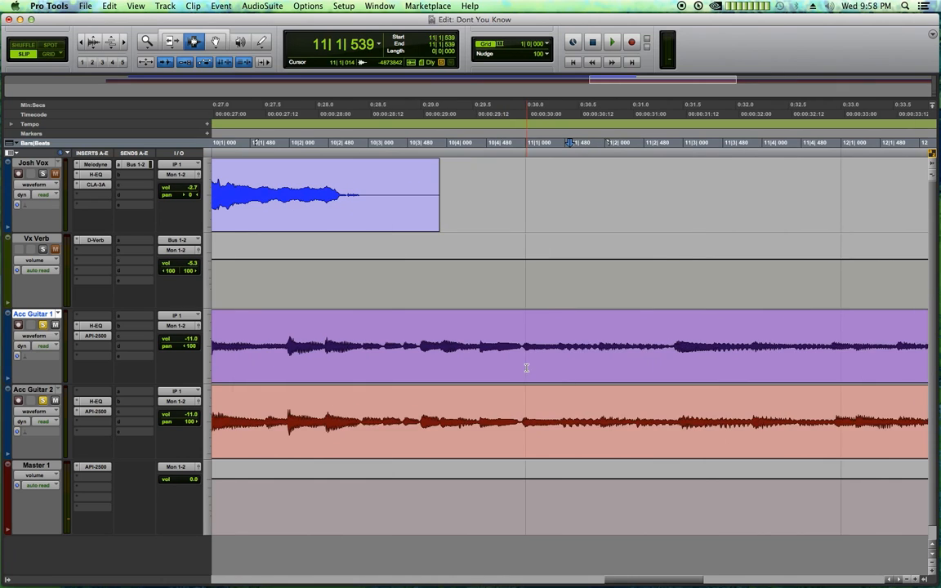
Play the two soloed guitars from 10|2|914 to locate the passage just after the vocal ends
{"action": "key", "text": "r"}
{"action": "left_click", "coordinate": [504, 352]}
{"action": "key", "text": "t"}
{"action": "key", "text": "t"}
{"action": "key", "text": "r"}
{"action": "left_click", "coordinate": [337, 347]}
{"action": "left_click", "coordinate": [495, 348]}
{"action": "key", "text": "space"}
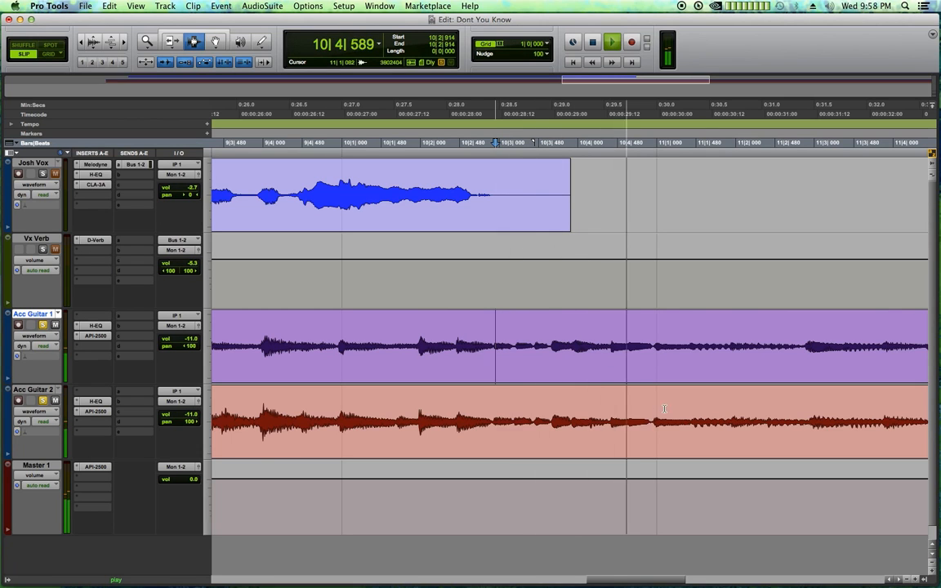
{"action": "key", "text": "space"}
{"action": "key", "text": "t"}
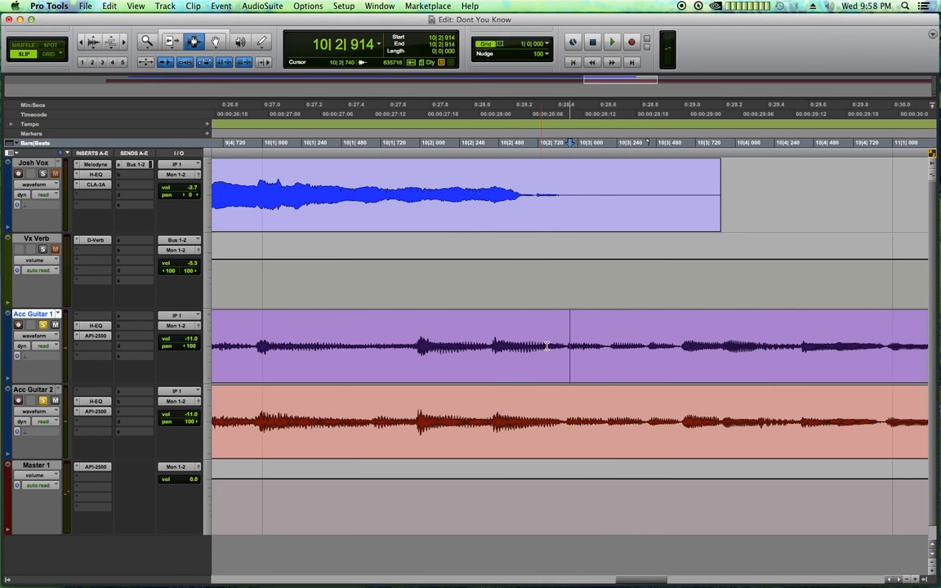
{"action": "key", "text": "space"}
{"action": "key", "text": "space"}
Select and play both guitars over 10|3|565 to 10|3|944, and over 10|3|876 to 10|4|185
{"action": "left_click_drag", "start_coordinate": [670, 339], "coordinate": [731, 416]}
{"action": "key", "text": "space"}
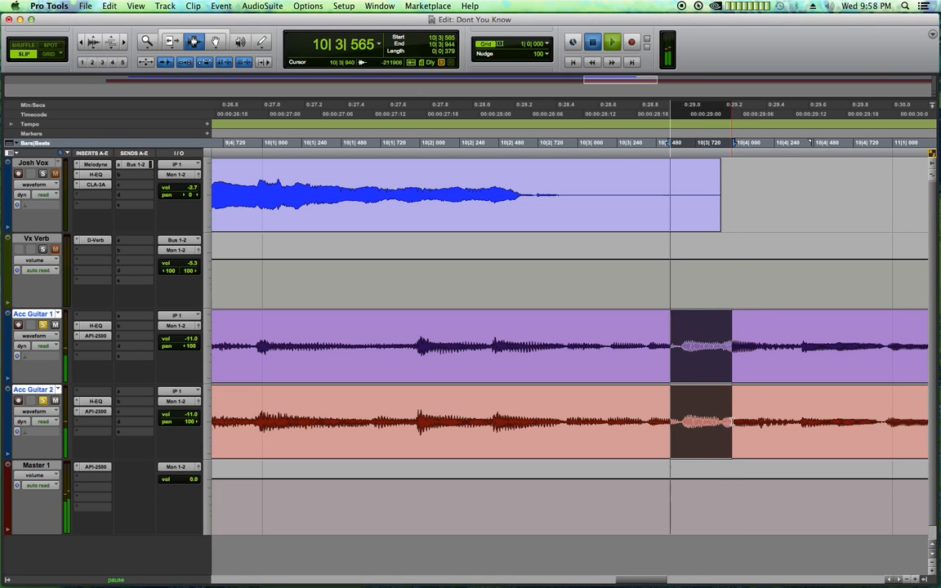
{"action": "left_click", "coordinate": [734, 373]}
{"action": "left_click_drag", "start_coordinate": [721, 354], "coordinate": [765, 434]}
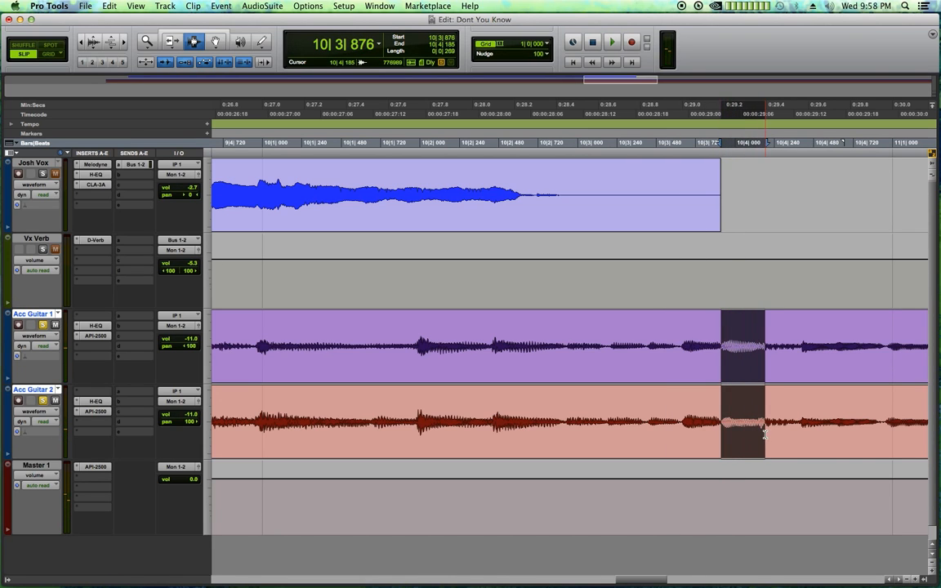
{"action": "key", "text": "space"}
{"action": "key", "text": "space"}
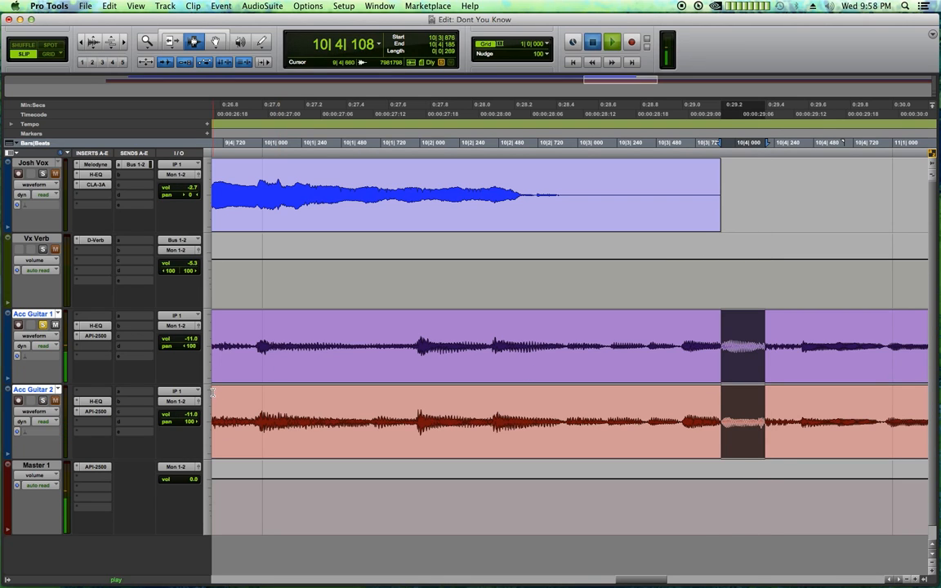
Solo Acc Guitar 1 and Acc Guitar 2 in turn and compare their playback from 10|2|313
{"action": "left_click", "coordinate": [44, 401]}
{"action": "key", "text": "space"}
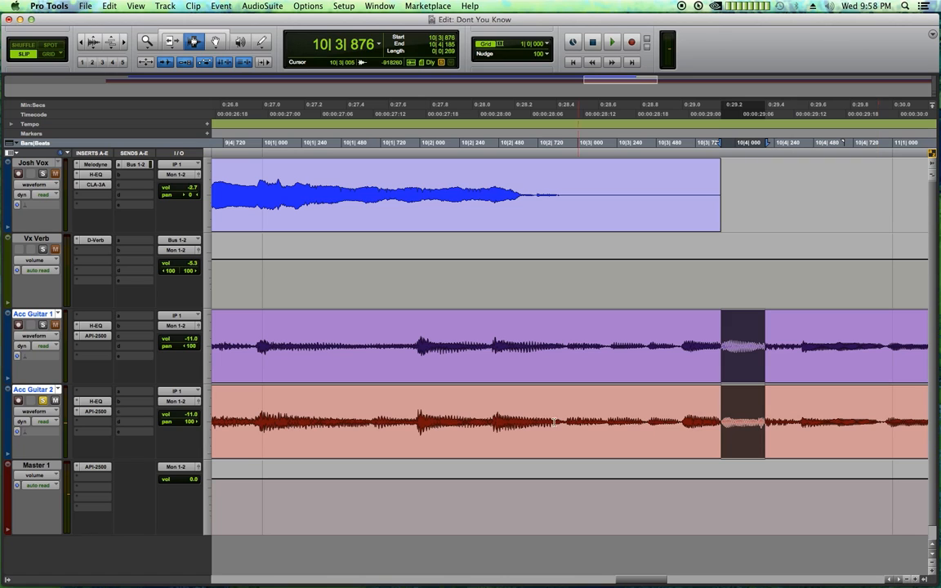
{"action": "left_click", "coordinate": [471, 359]}
{"action": "key", "text": "space"}
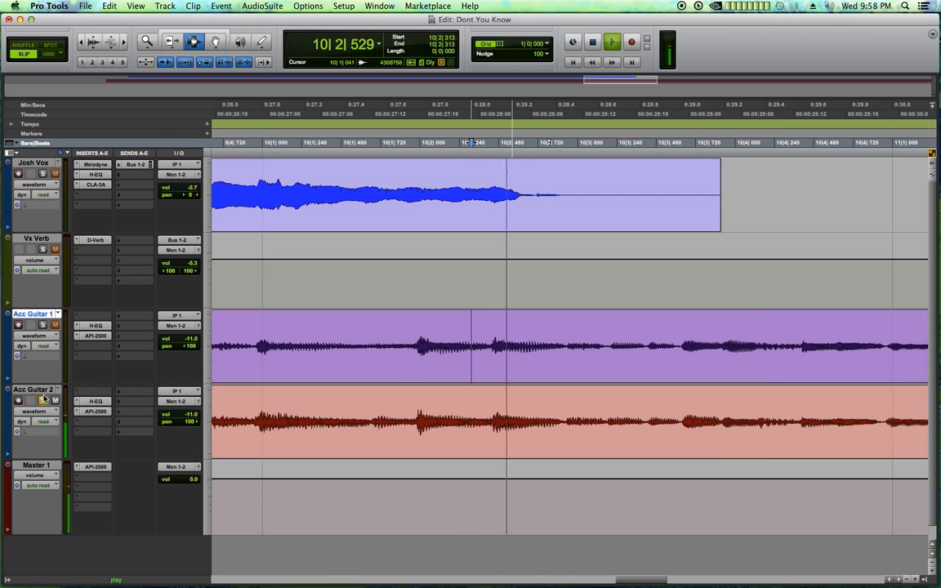
{"action": "left_click", "coordinate": [44, 401]}
{"action": "key", "text": "space"}
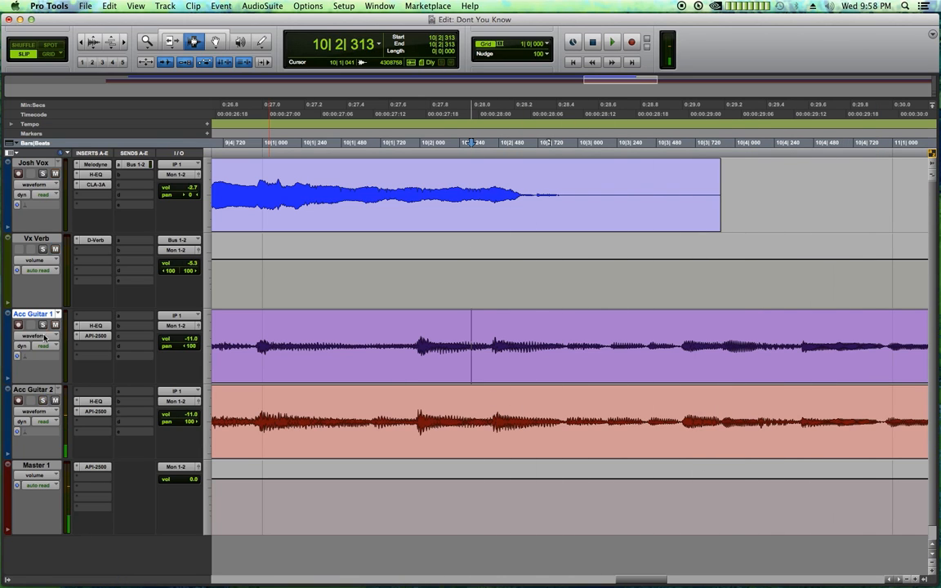
{"action": "key", "text": "space"}
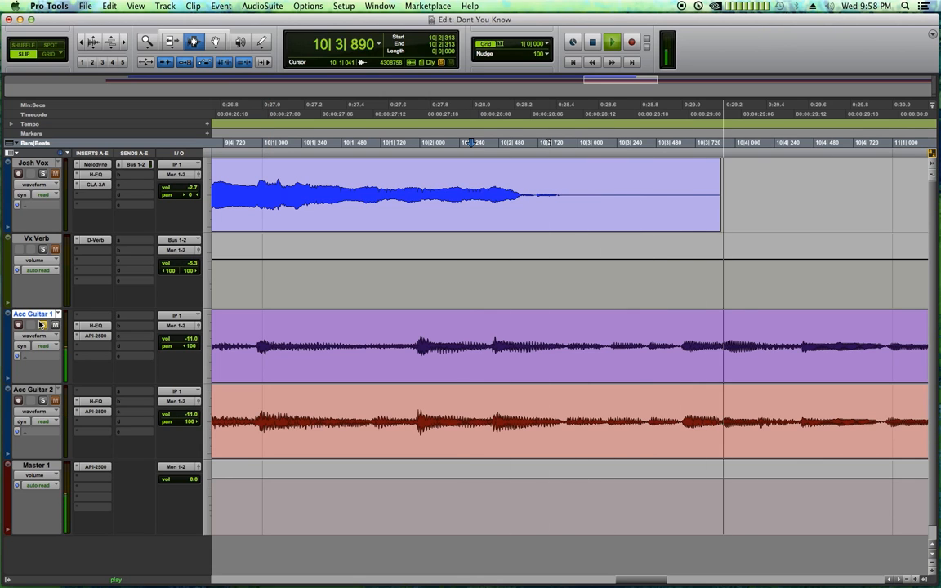
{"action": "key", "text": "space"}
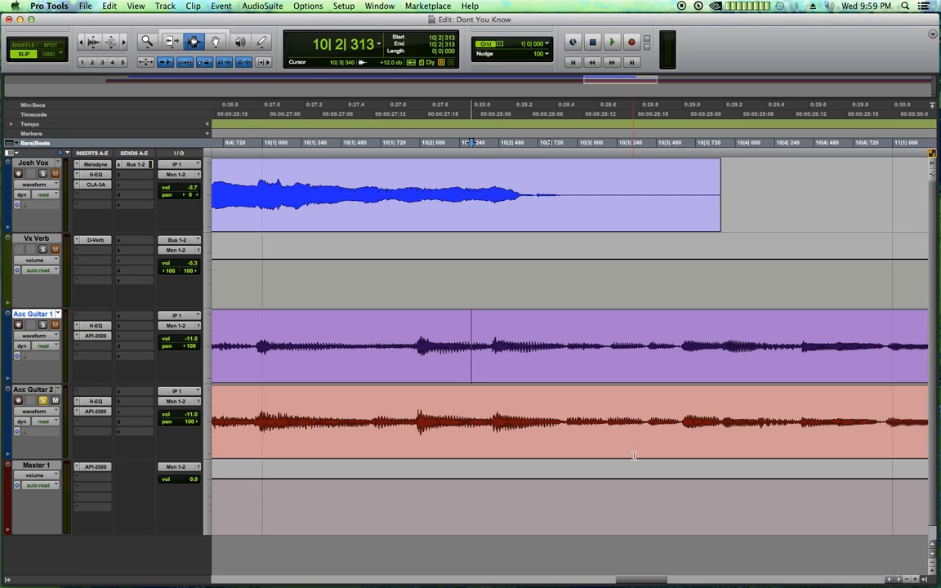
Place the cursor at 10|3|876 on Acc Guitar 2 and play that guitar on its own
{"action": "left_click", "coordinate": [718, 422]}
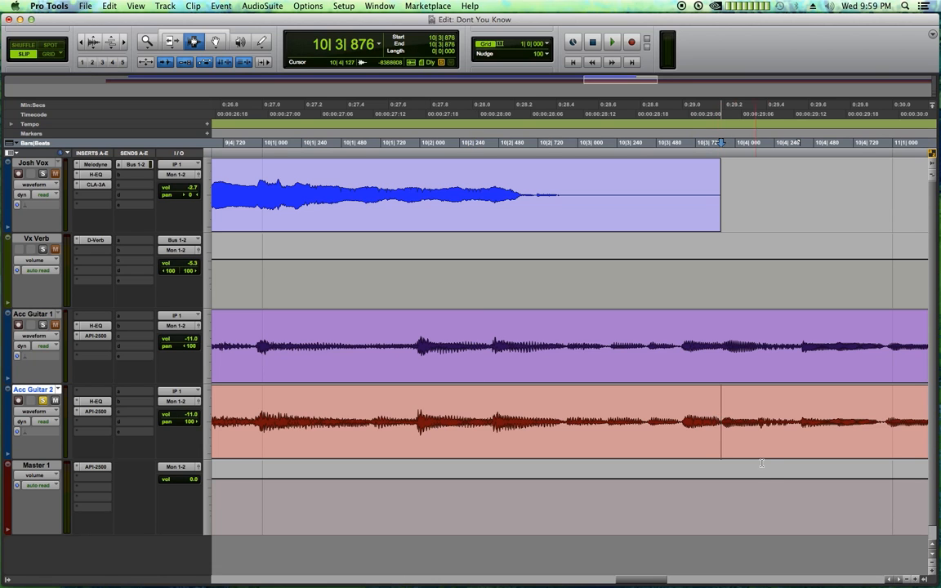
{"action": "key", "text": "super+bracketright"}
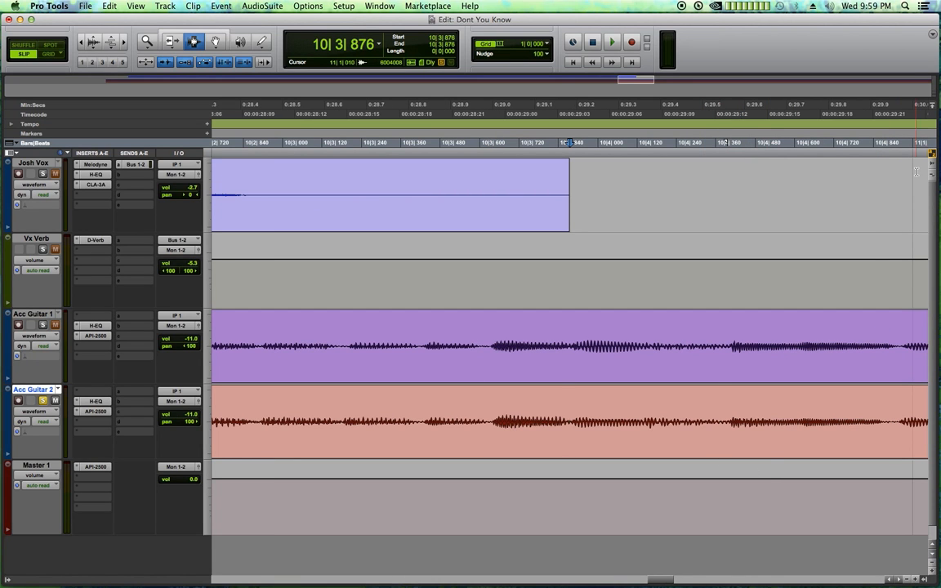
{"action": "key", "text": "super+alt+bracketright"}
{"action": "key", "text": "super+alt+bracketright"}
{"action": "key", "text": "space"}
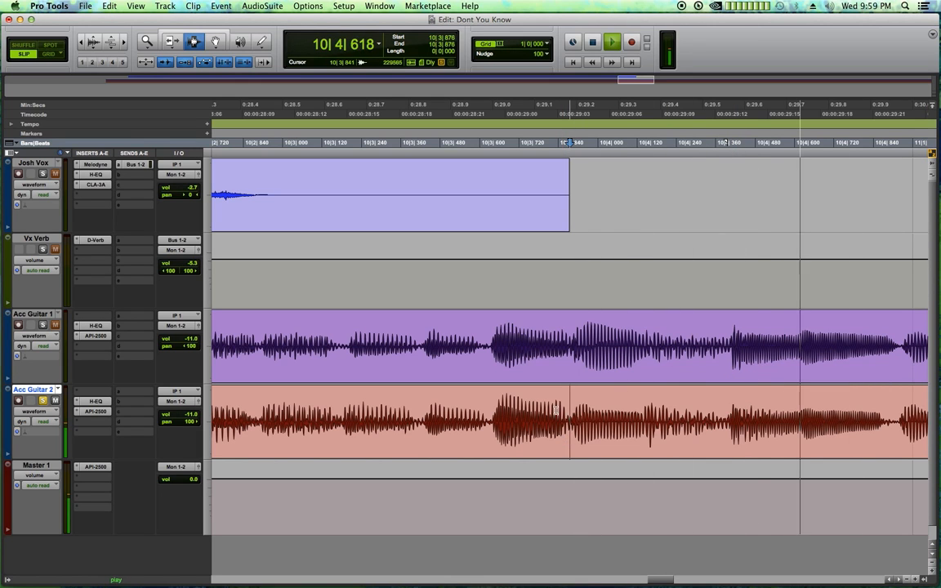
Compare the note at 10|3|876 on the two guitars by soloing each, ending with Acc Guitar 2 soloed
{"action": "key", "text": "space"}
{"action": "key", "text": "space"}
{"action": "key", "text": "space"}
{"action": "key", "text": "space"}
{"action": "key", "text": "space"}
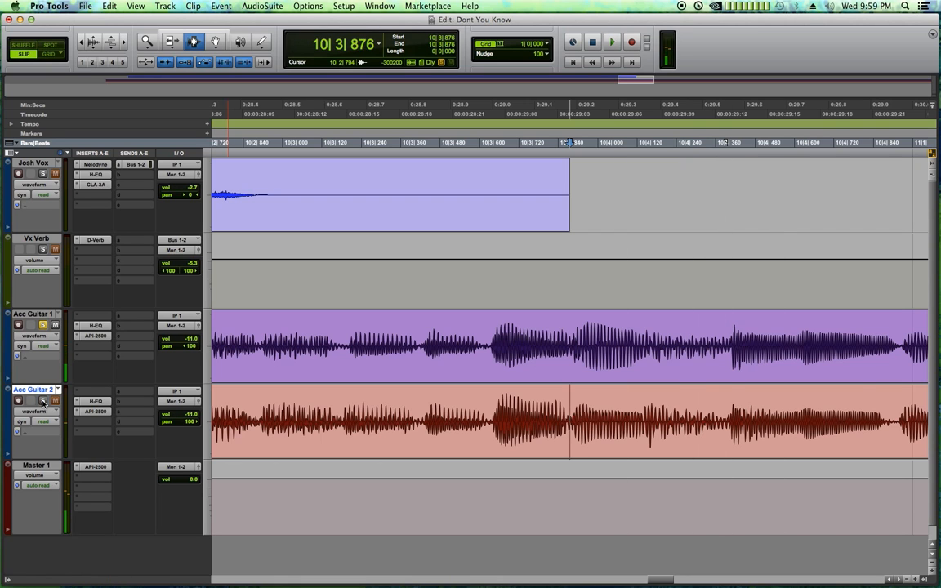
{"action": "left_click", "coordinate": [42, 325]}
{"action": "key", "text": "space"}
{"action": "key", "text": "space"}
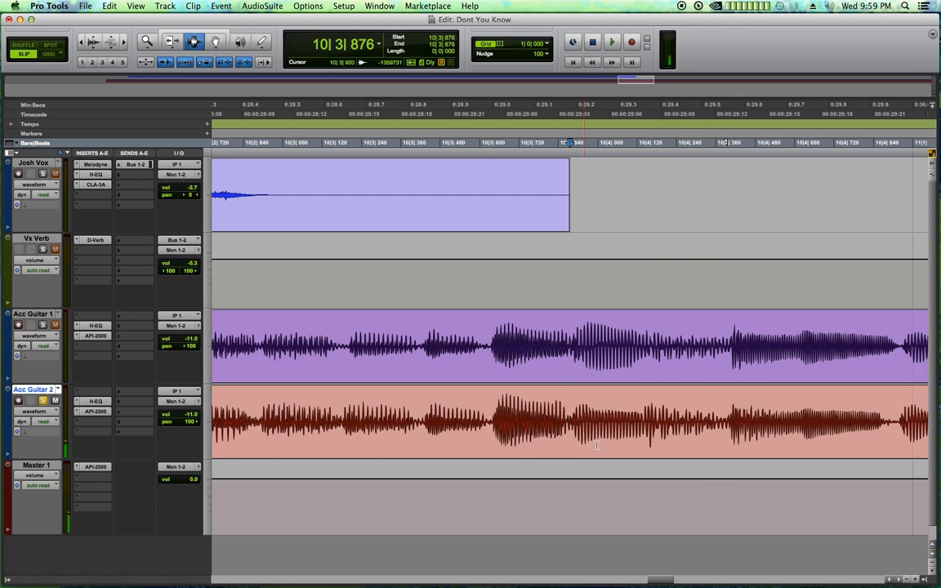
Separate the Acc Guitar 2 note from 10|3|877 to 10|4|143 into its own clip and select it
{"action": "left_click_drag", "start_coordinate": [570, 421], "coordinate": [645, 444]}
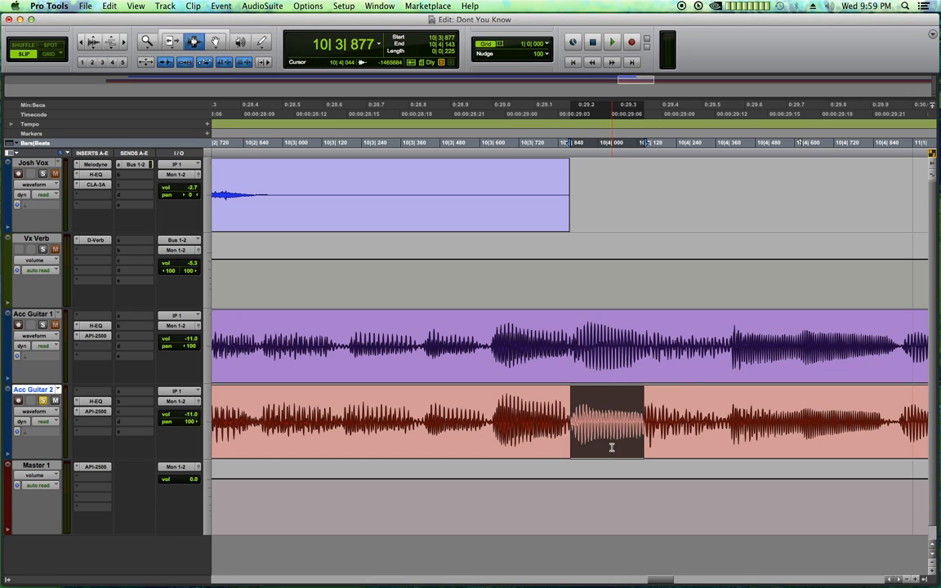
{"action": "key", "text": "super+e"}
{"action": "left_click", "coordinate": [560, 433]}
{"action": "double_click", "coordinate": [585, 427]}
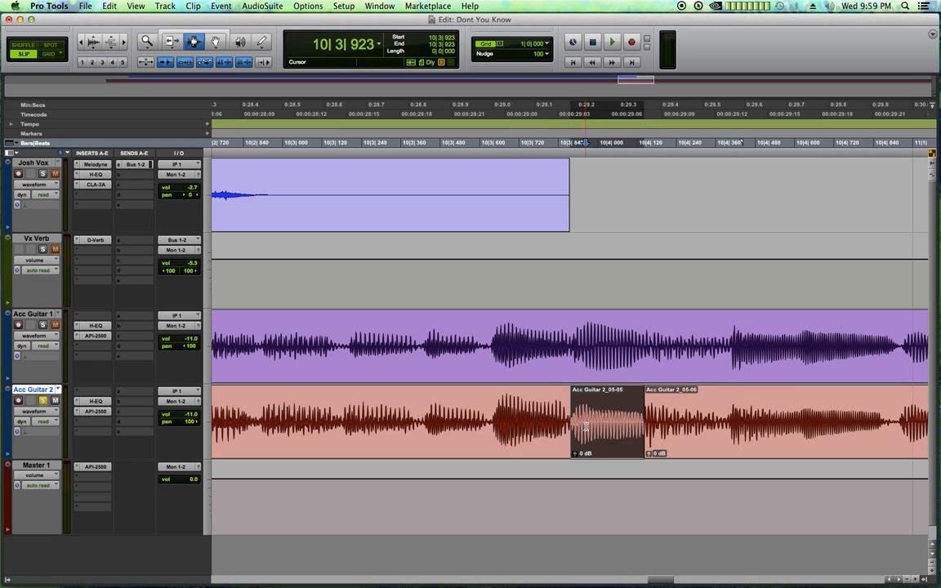
{"action": "left_click", "coordinate": [652, 427]}
{"action": "double_click", "coordinate": [588, 423]}
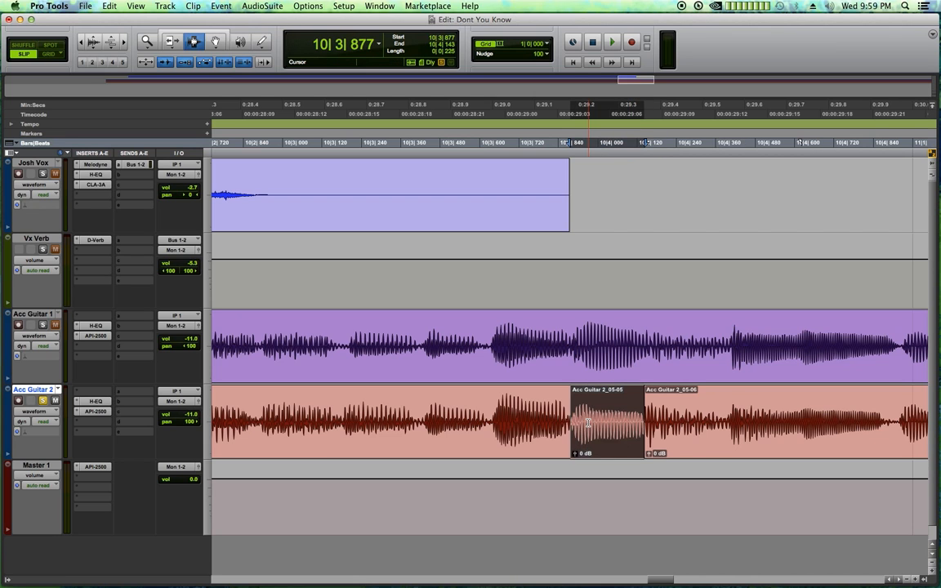
Insert Celemony Melodyne (mono) on the first insert of Acc Guitar 2 and transfer the selected note into it
{"action": "left_click", "coordinate": [92, 394]}
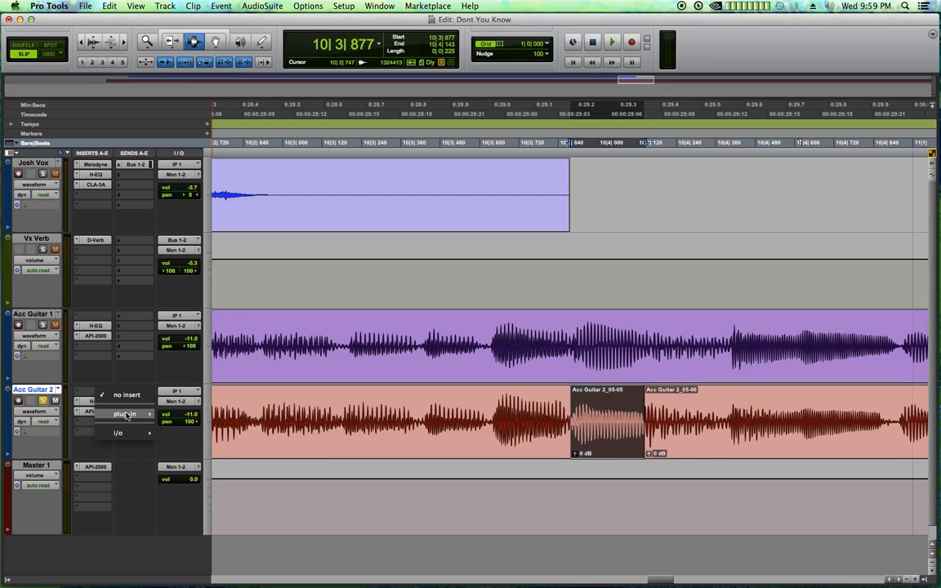
{"action": "mouse_move", "coordinate": [125, 414]}
{"action": "mouse_move", "coordinate": [227, 524]}
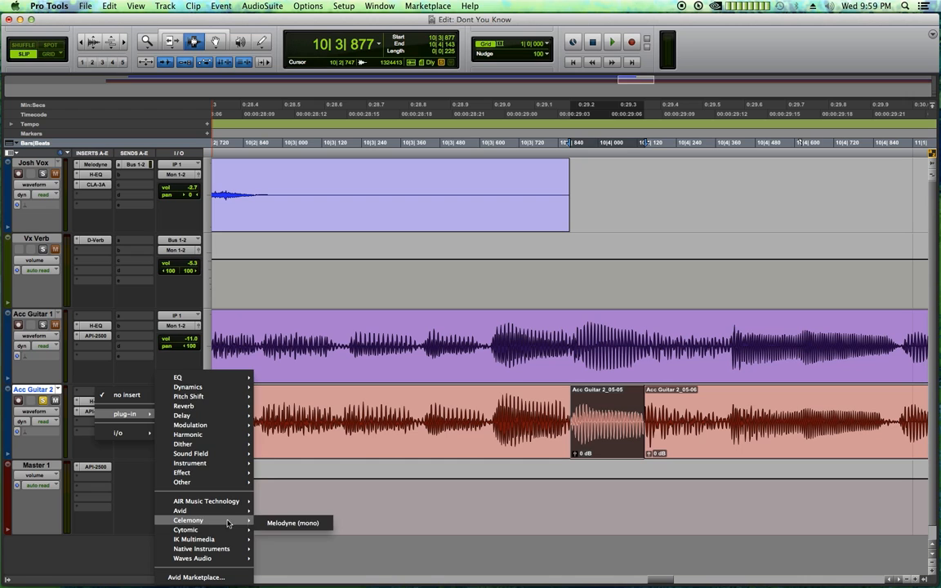
{"action": "left_click", "coordinate": [285, 522]}
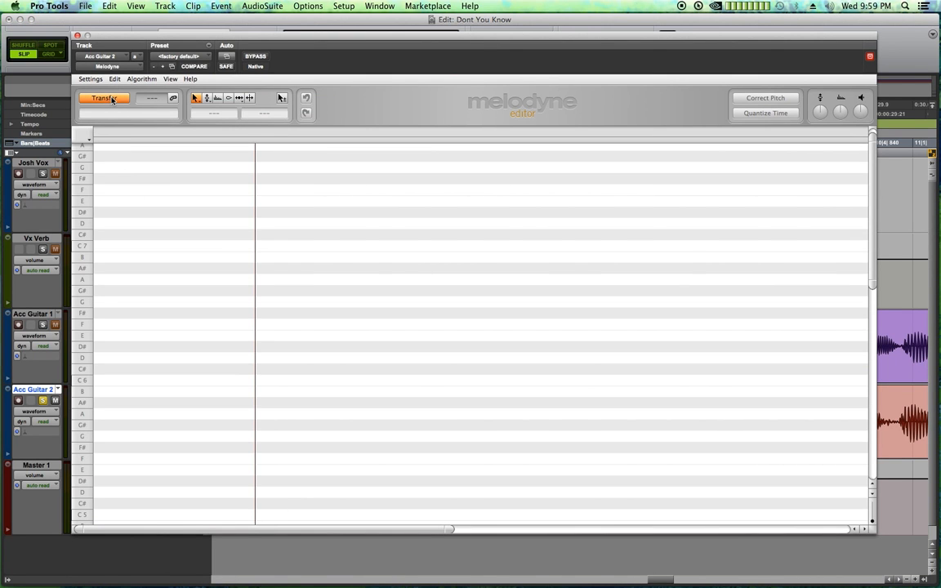
{"action": "left_click", "coordinate": [112, 100]}
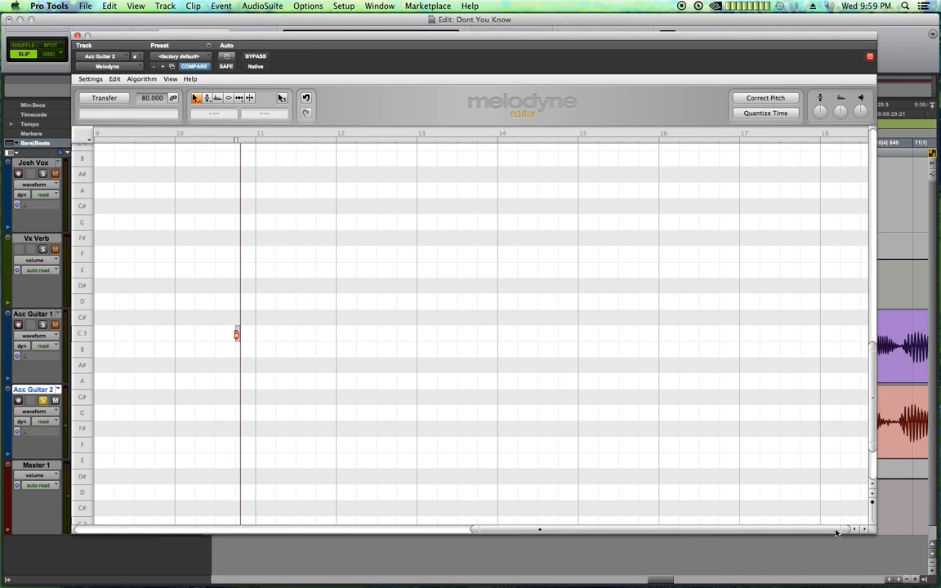
Move the transferred guitar note down from C3 to the B below it and close Melodyne
{"action": "left_click_drag", "start_coordinate": [844, 529], "coordinate": [548, 528]}
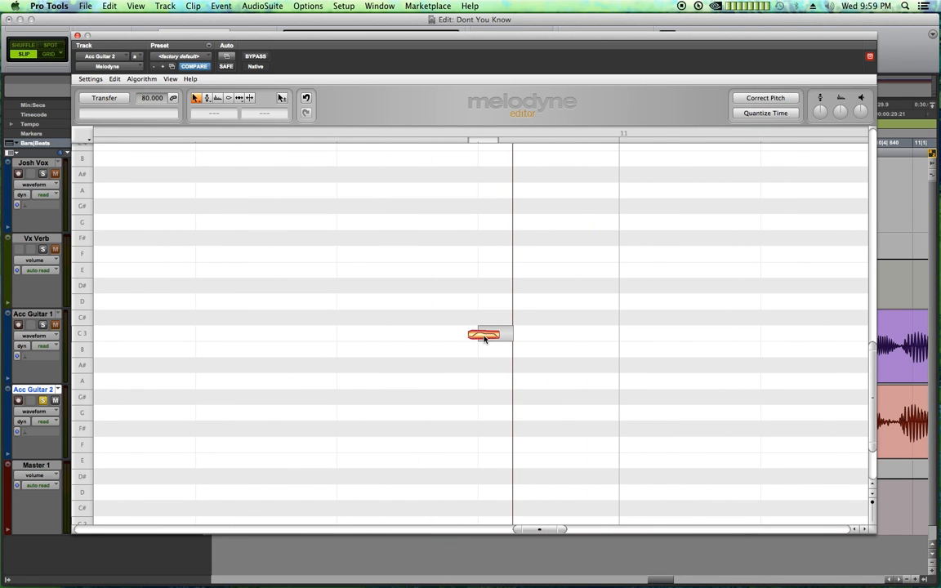
{"action": "left_click_drag", "start_coordinate": [484, 338], "coordinate": [485, 346]}
{"action": "left_click", "coordinate": [487, 385]}
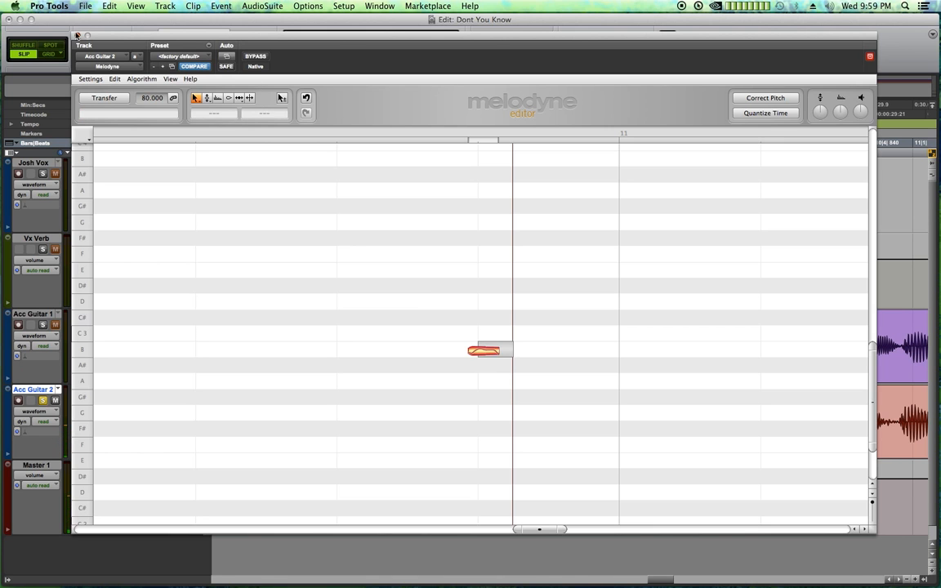
{"action": "left_click", "coordinate": [76, 36]}
Play the soloed Acc Guitar 2 from 10|3|254 through the retuned note
{"action": "left_click", "coordinate": [365, 425]}
{"action": "key", "text": "space"}
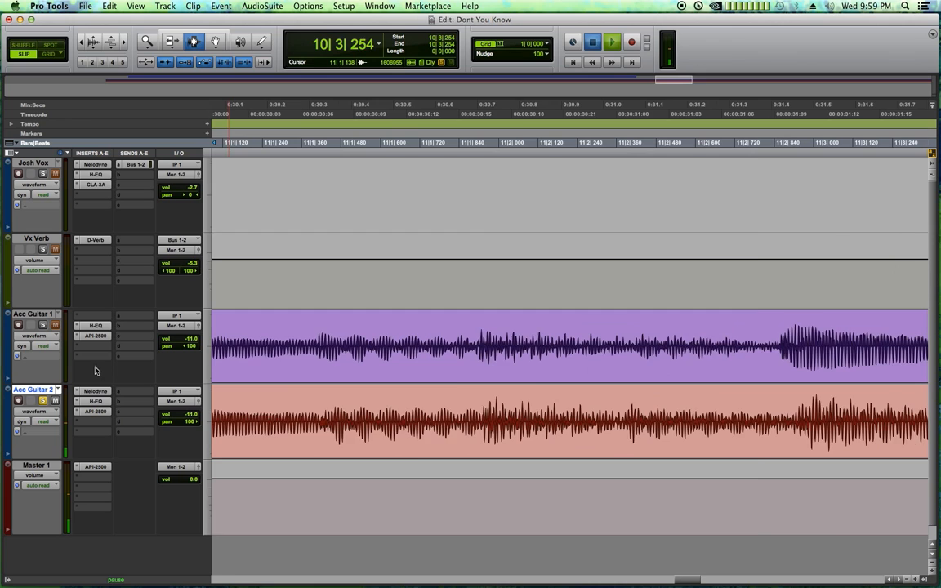
{"action": "key", "text": "space"}
Solo Acc Guitar 1 along with Acc Guitar 2 and play both from 10|2|409 and from 10|2|327
{"action": "left_click", "coordinate": [418, 423]}
{"action": "left_click", "coordinate": [490, 416]}
{"action": "left_click", "coordinate": [493, 418]}
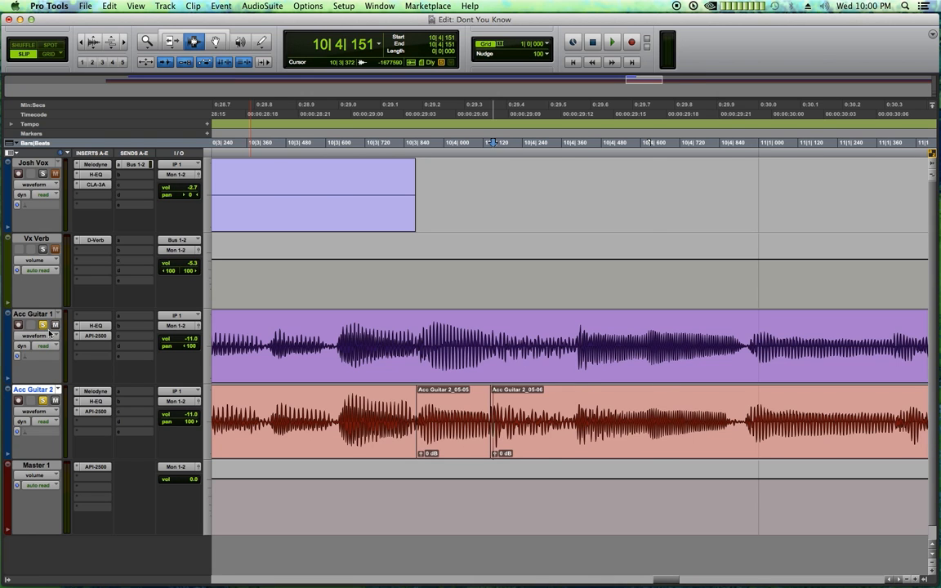
{"action": "key", "text": "r"}
{"action": "key", "text": "r"}
{"action": "left_click", "coordinate": [414, 348]}
{"action": "key", "text": "space"}
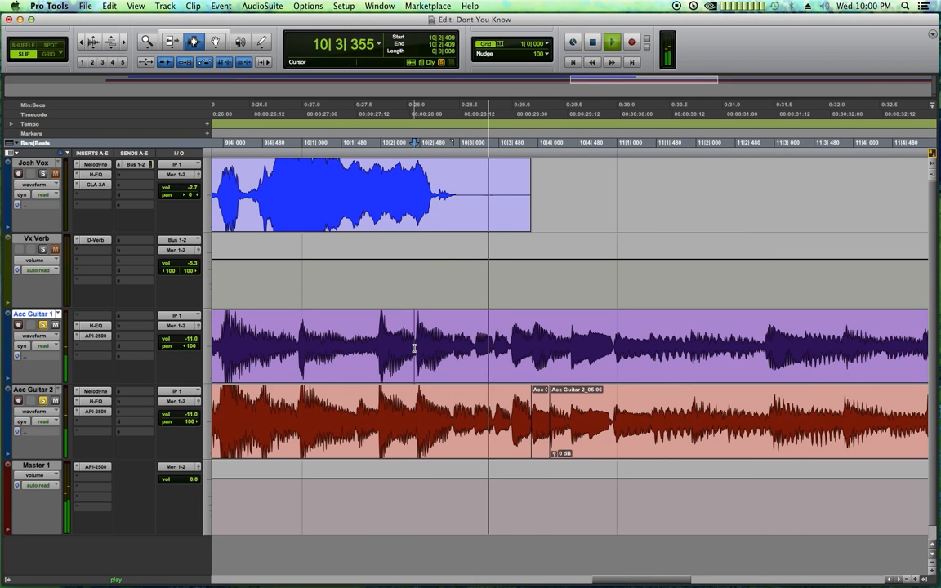
{"action": "left_click", "coordinate": [408, 352]}
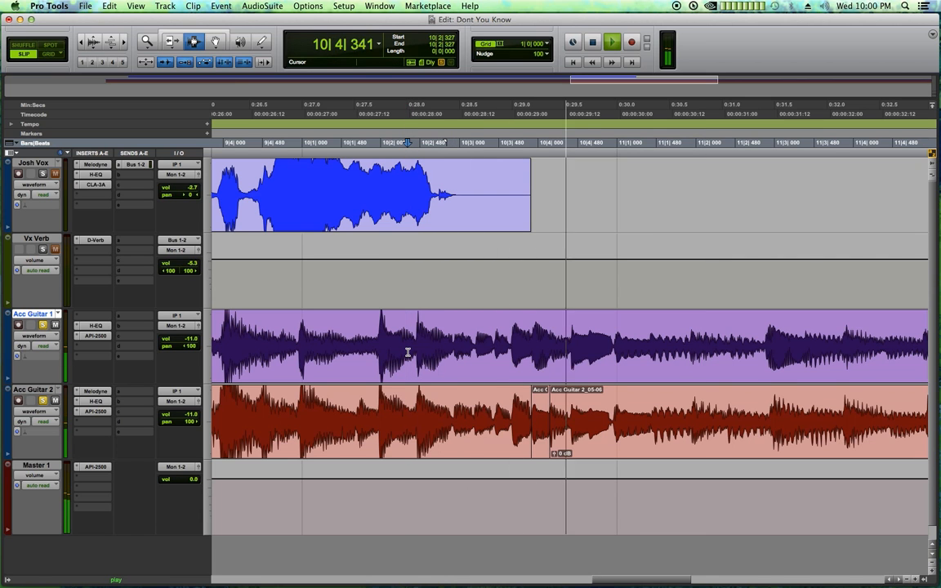
Stop playback and crossfade both edges of the short retuned clip on Acc Guitar 2, the first from 10|3|868 to 10|3|889
{"action": "key", "text": "space"}
{"action": "left_click", "coordinate": [551, 417]}
{"action": "scroll", "coordinate": [531, 420], "scroll_direction": "up", "scroll_amount": 5}
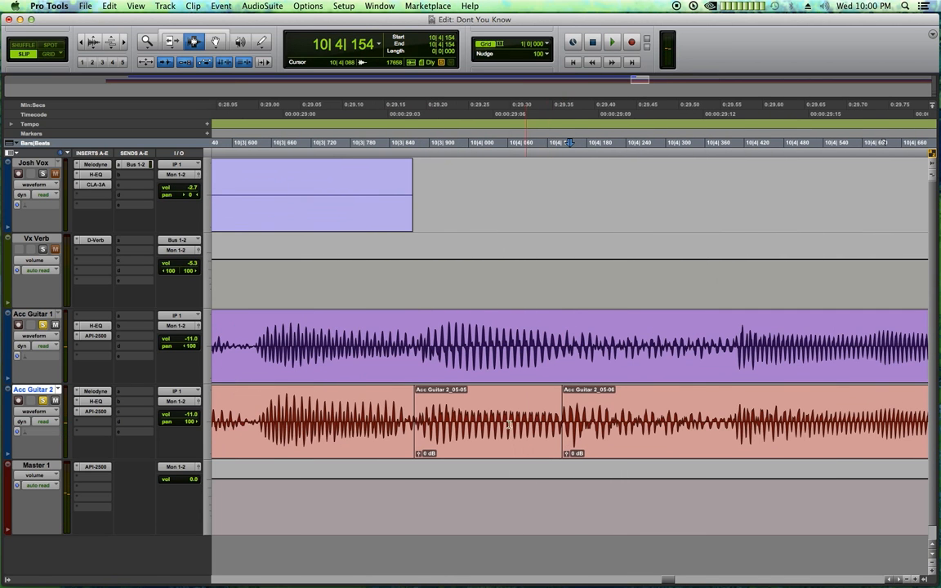
{"action": "left_click_drag", "start_coordinate": [408, 427], "coordinate": [423, 427]}
{"action": "key", "text": "f"}
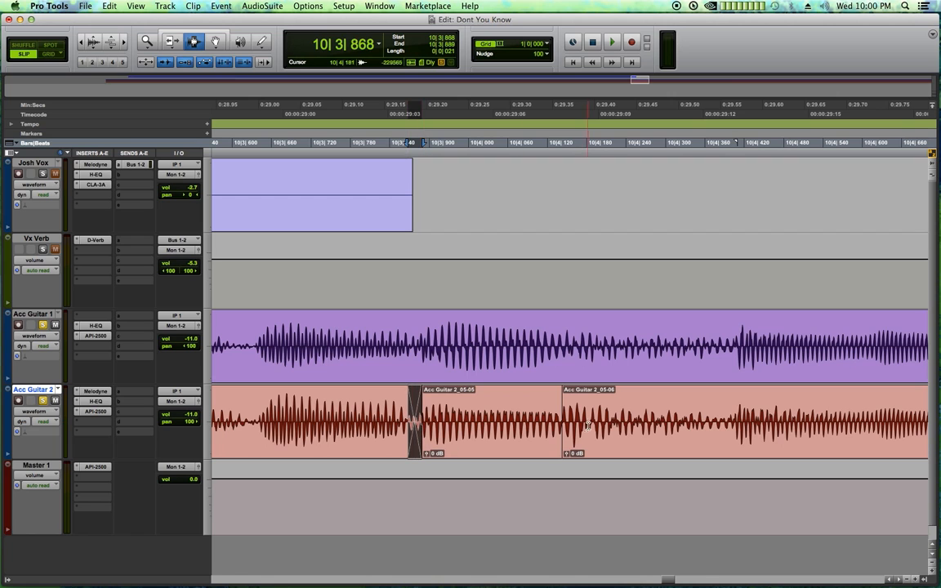
{"action": "left_click_drag", "start_coordinate": [558, 422], "coordinate": [569, 422]}
{"action": "key", "text": "f"}
Play Acc Guitar 2 from 10|3|744 into the crossfades, stop, and undo both crossfades
{"action": "left_click", "coordinate": [327, 426]}
{"action": "key", "text": "space"}
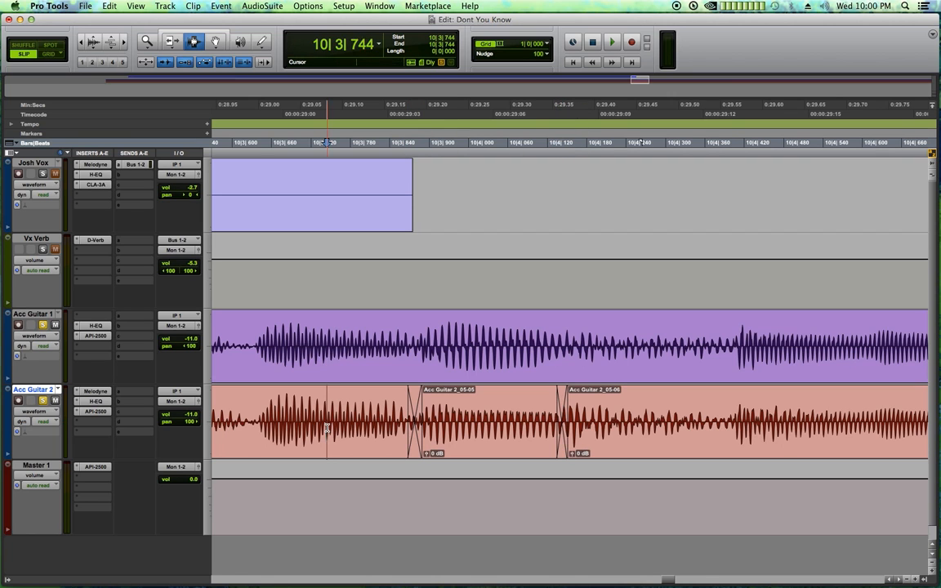
{"action": "key", "text": "space"}
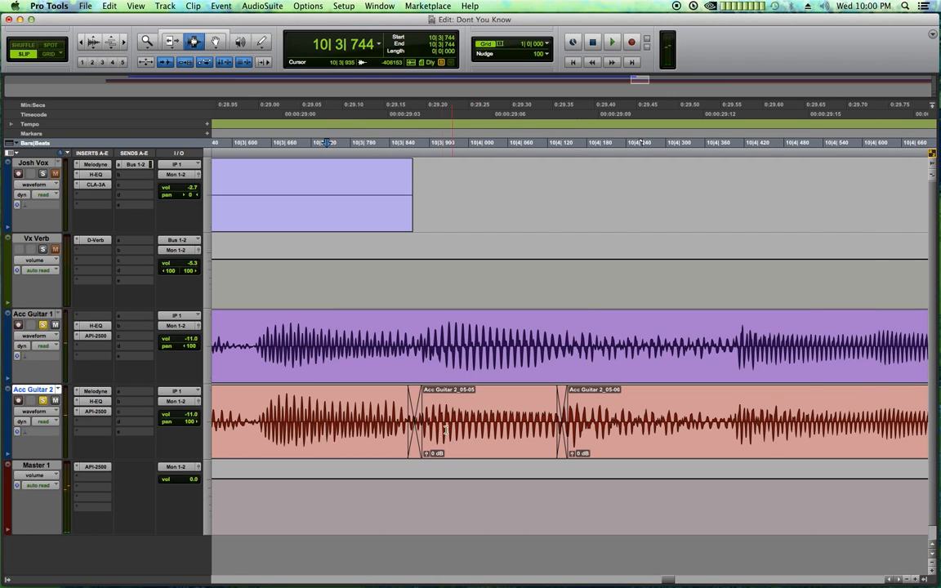
{"action": "key", "text": "super+z"}
{"action": "key", "text": "super+z"}
{"action": "left_click", "coordinate": [424, 429]}
{"action": "left_click_drag", "start_coordinate": [407, 421], "coordinate": [618, 426]}
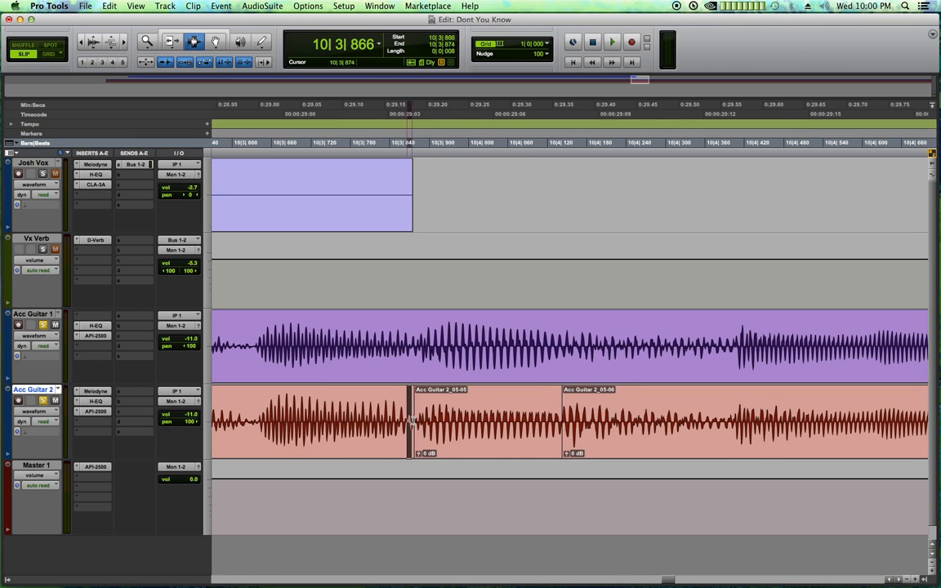
{"action": "left_click", "coordinate": [423, 422]}
{"action": "left_click", "coordinate": [618, 427]}
Play the two soloed guitars from 10|2|375, turn off solo on Acc Guitar 1 and Acc Guitar 2, and stop playback
{"action": "key", "text": "r"}
{"action": "key", "text": "r"}
{"action": "key", "text": "r"}
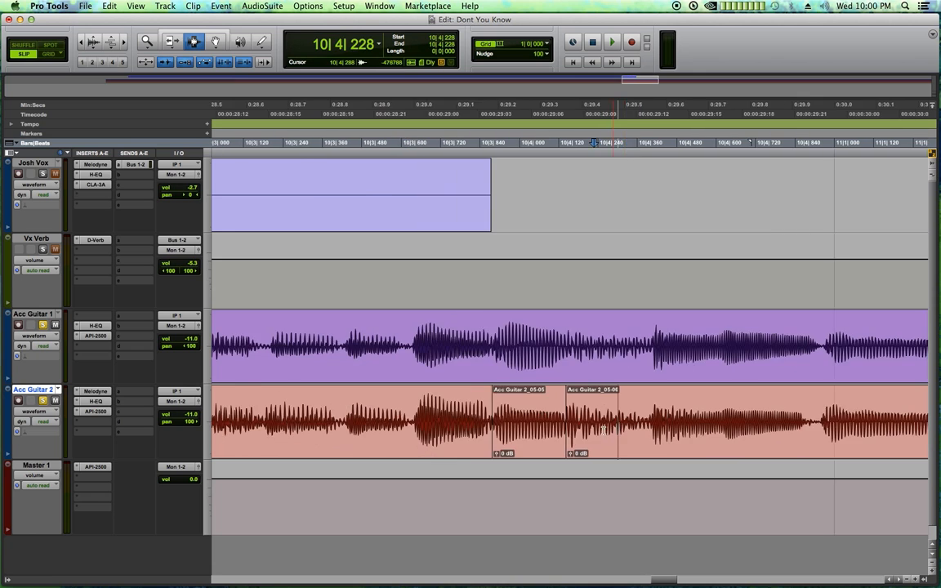
{"action": "left_click", "coordinate": [441, 355]}
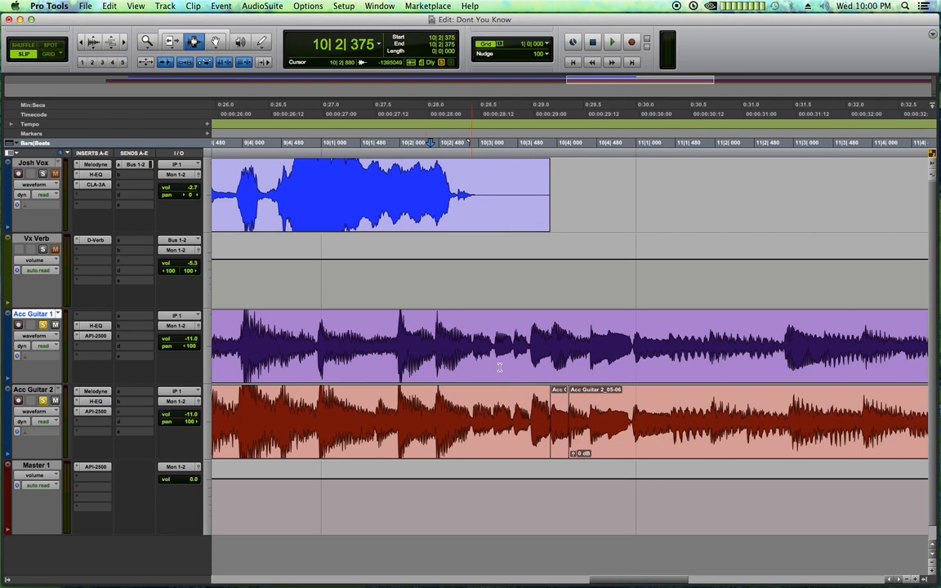
{"action": "key", "text": "space"}
{"action": "left_click", "coordinate": [44, 325]}
{"action": "key", "text": "space"}
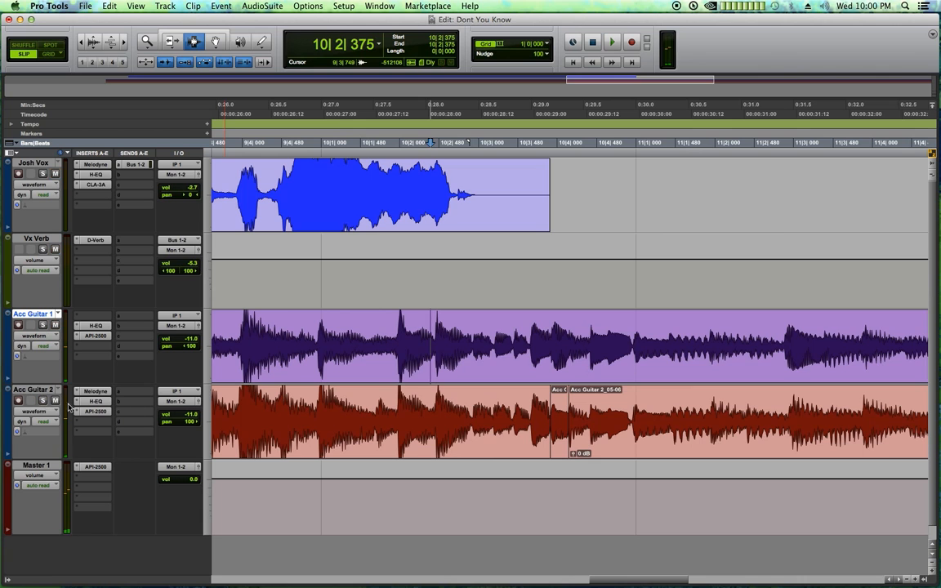
Place the playback start at 2|4|052 on the Josh Vox track, just before the lead vocal clip
{"action": "key", "text": "r"}
{"action": "key", "text": "r"}
{"action": "key", "text": "r"}
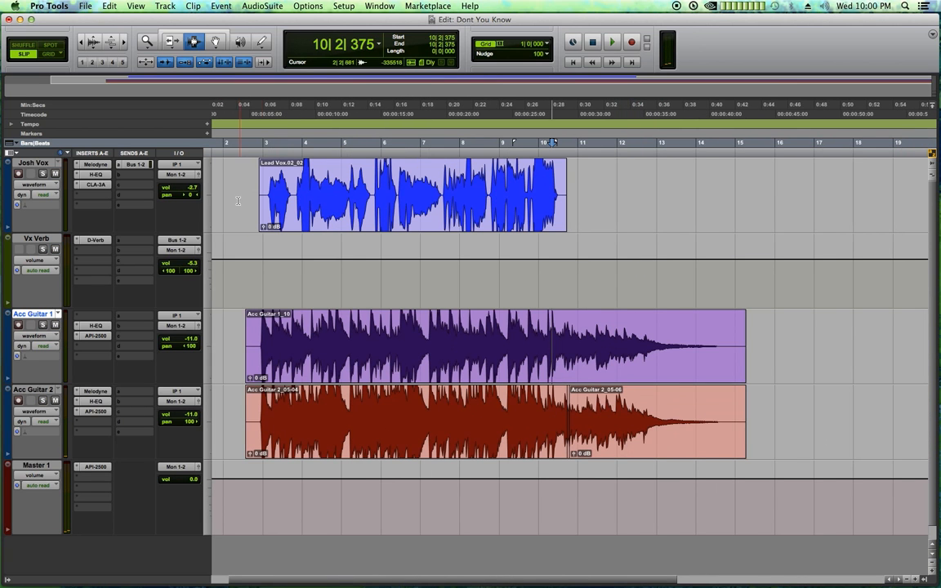
{"action": "left_click", "coordinate": [254, 174]}
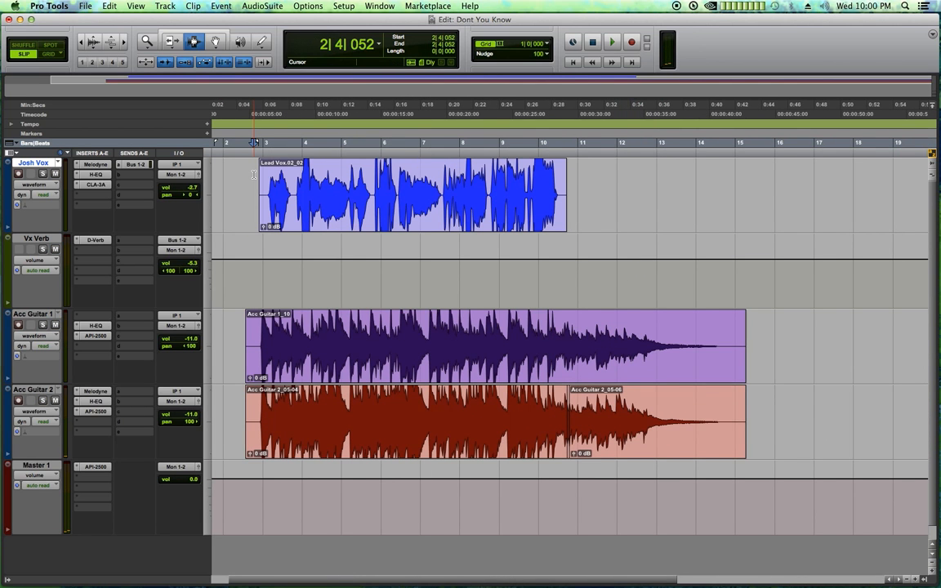